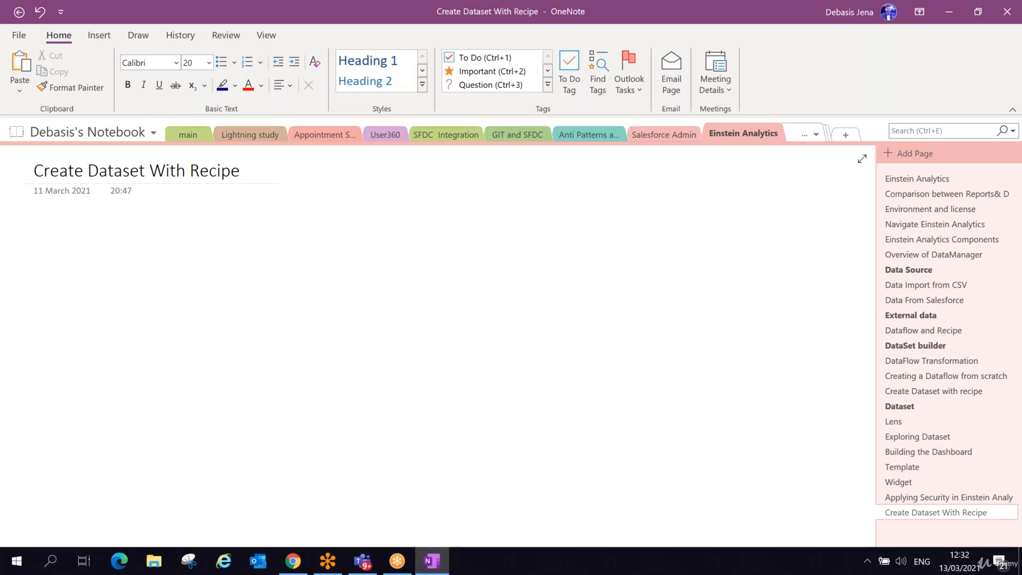
Add the note "Is a sequence of transformation that EA performs on source data before loading into dataset" below the page title.
left_click(293, 561)
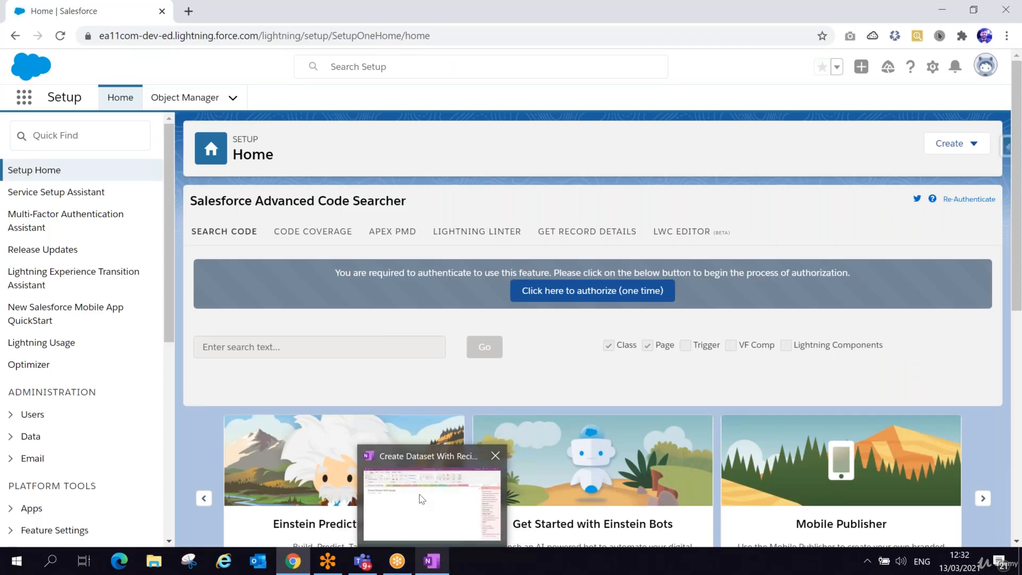
left_click(431, 561)
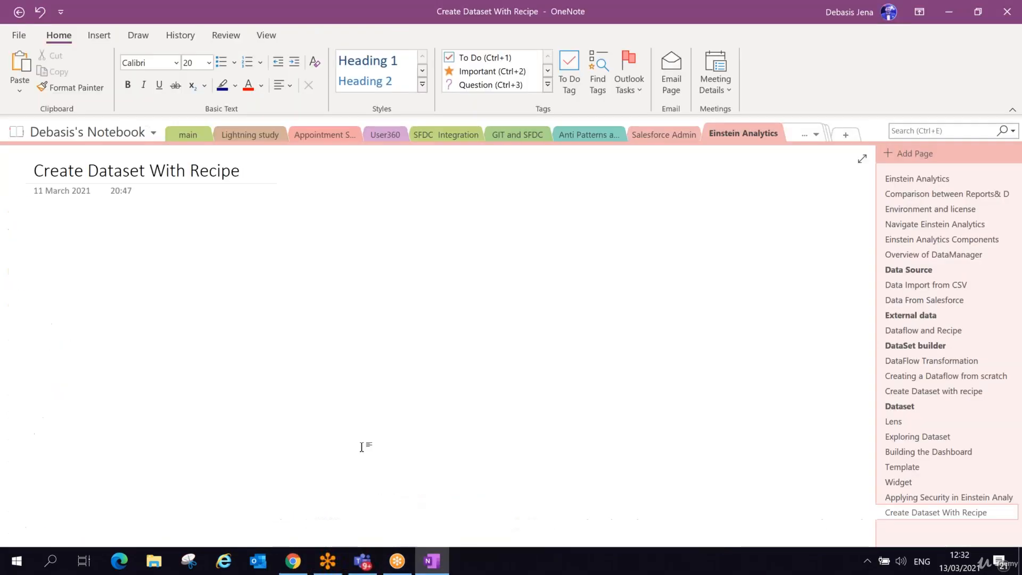
left_click(202, 225)
type("Is a sequence of transformation that EA performs on source data before loading into dataset")
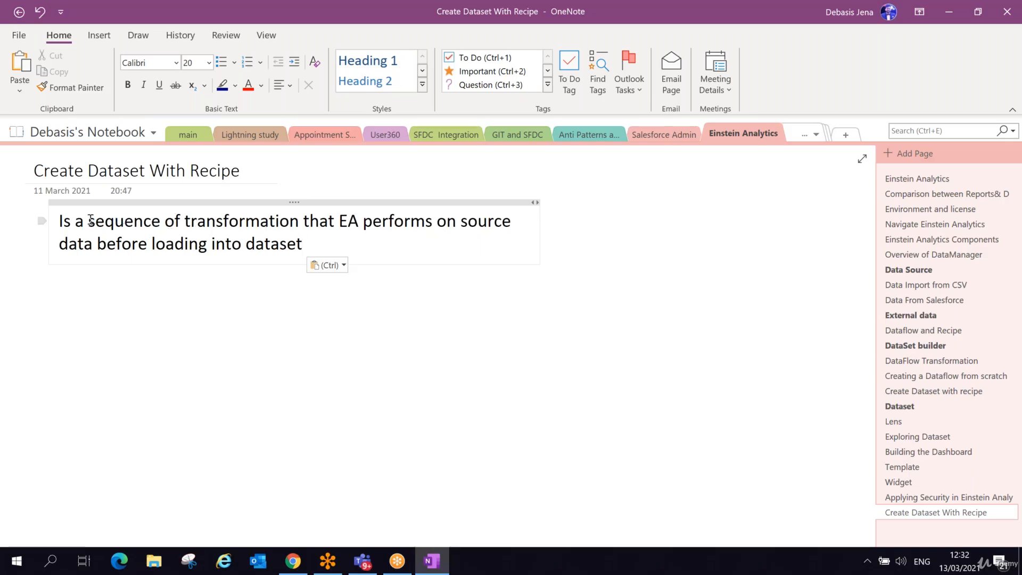
Highlight the phrase "sequence of transformation" and widen the note container so the first line extends to "loading into".
left_click_drag(88, 221, 305, 222)
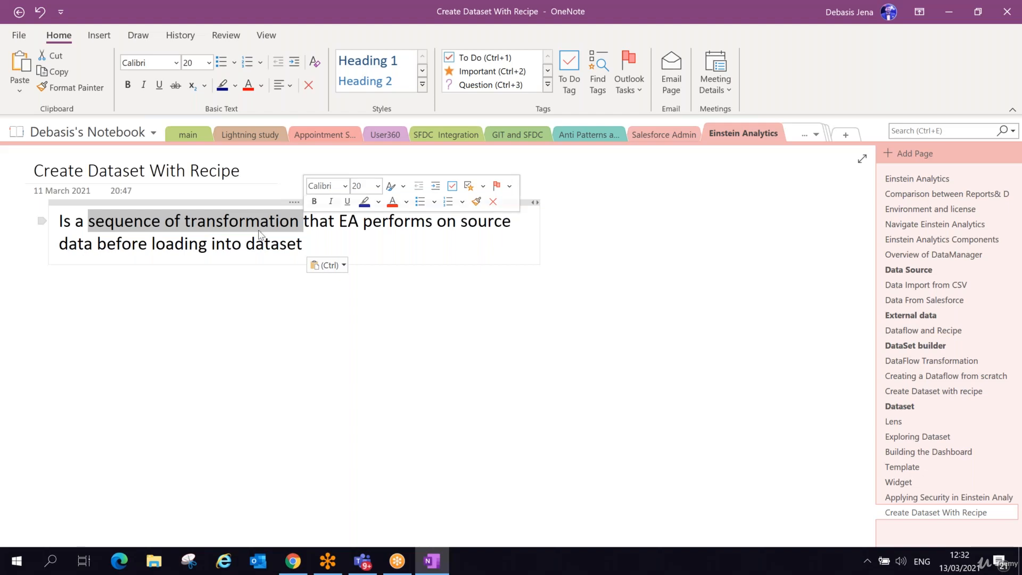
left_click(231, 234)
left_click_drag(84, 220, 299, 224)
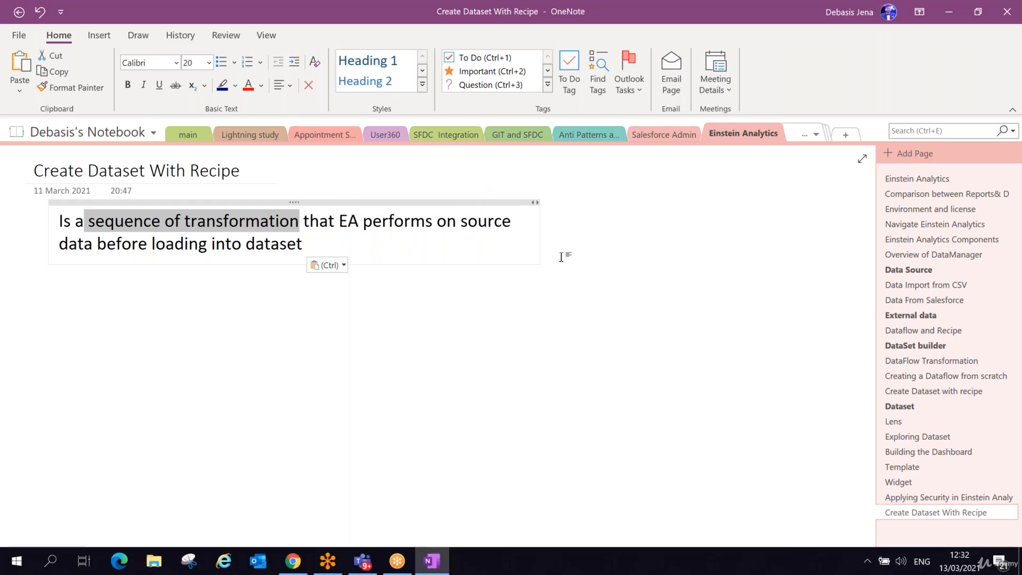
left_click_drag(538, 248, 706, 233)
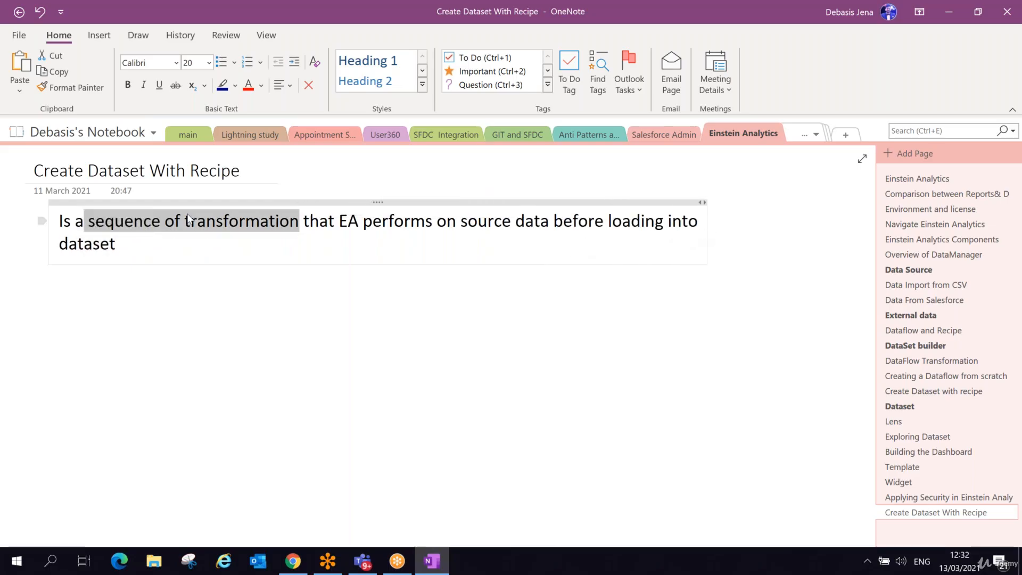
Add a dash bullet under the definition reading "Recipe is to enrich existing dataset available EA".
left_click(129, 250)
key("Return")
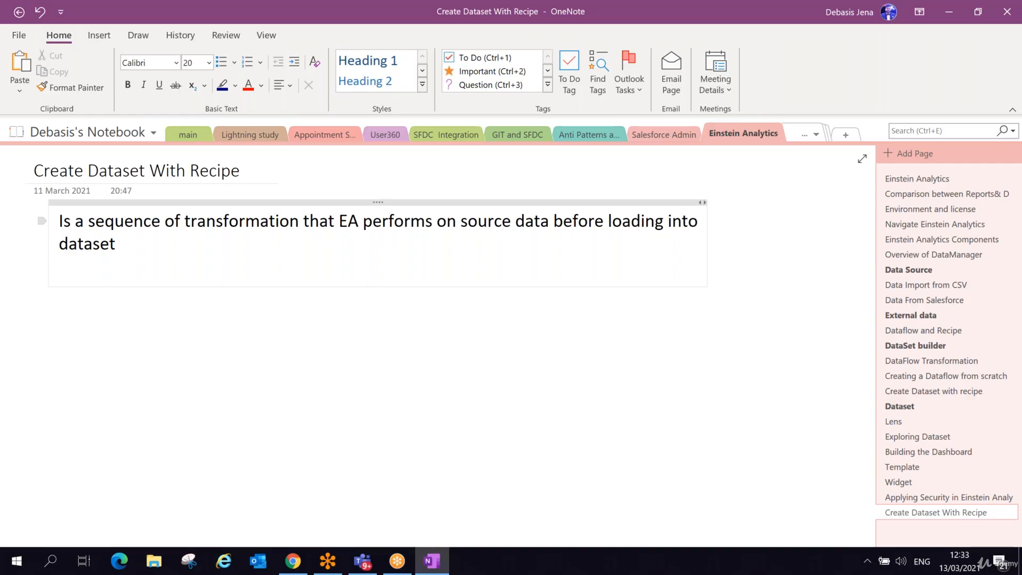
type("-")
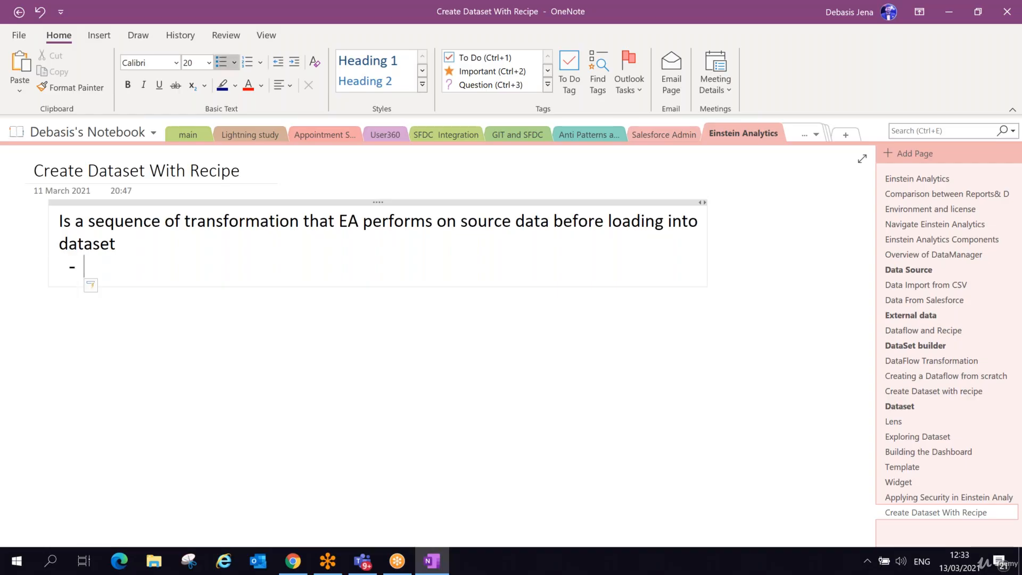
type(" recipe")
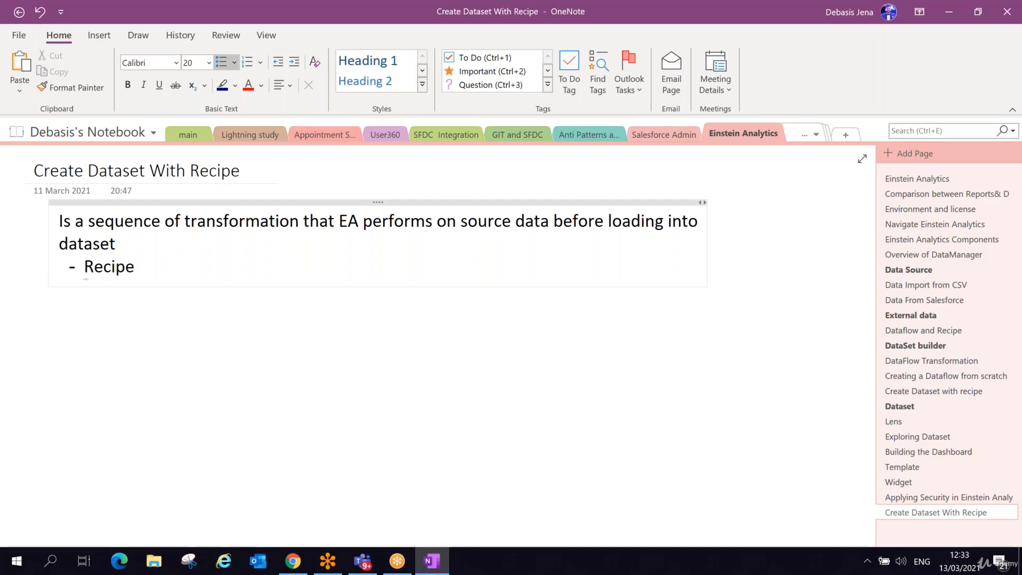
type(" is to enrich ")
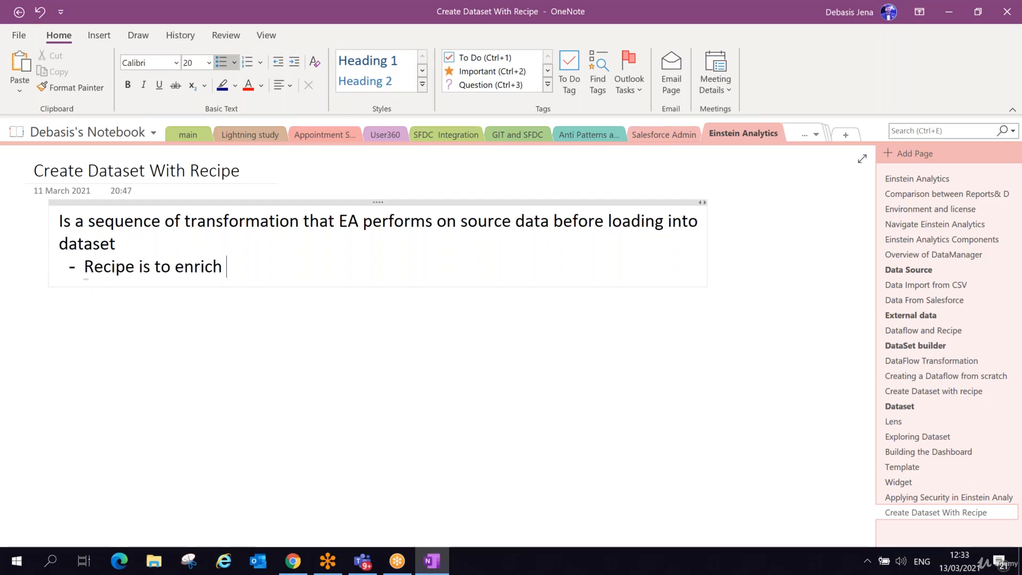
type("existin")
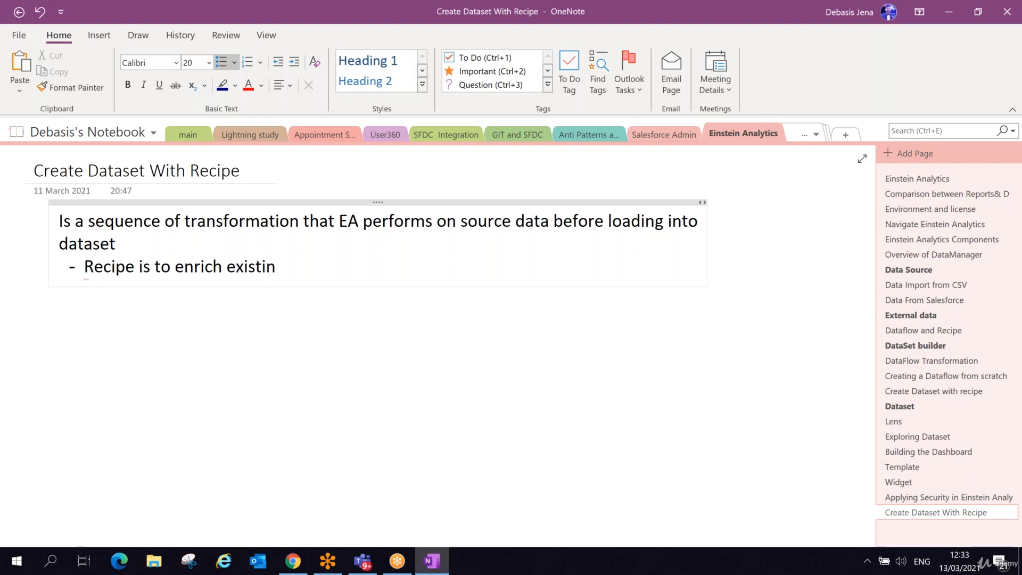
type("g dataset a")
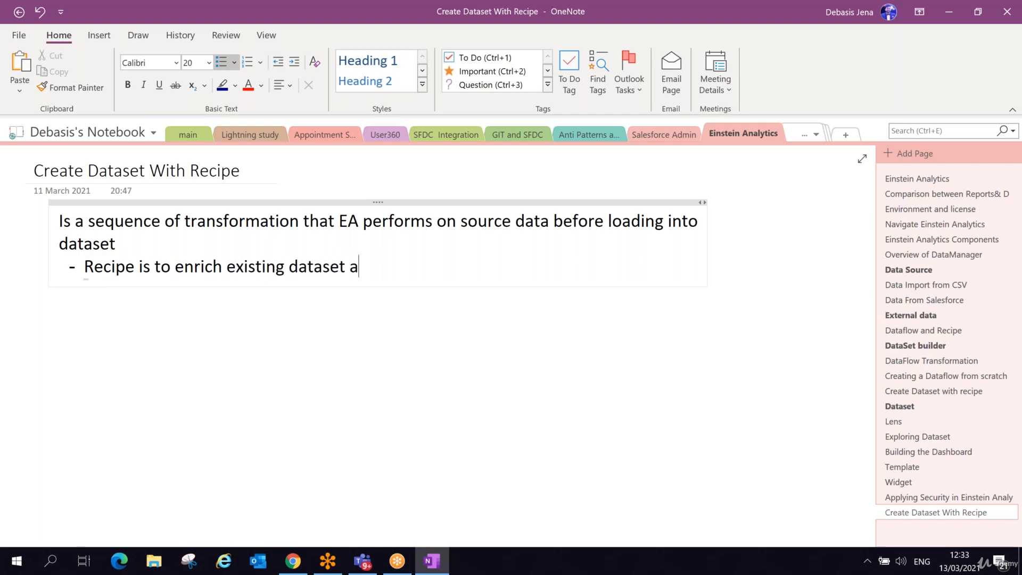
type("vailable EA")
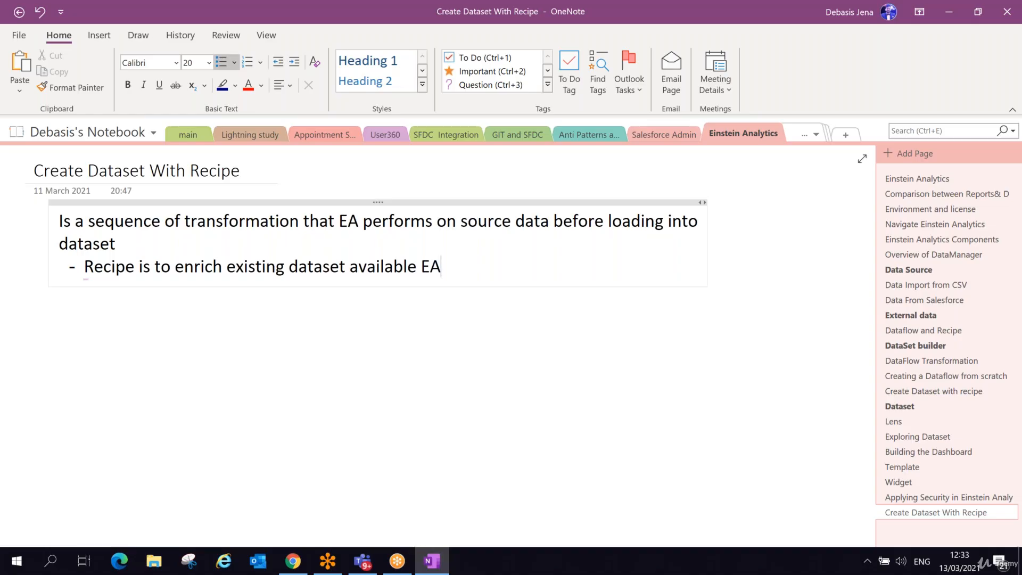
End the bulleted list and add an unbulleted "Transformation:" line below it, followed by a new line.
key("Return")
key("Return")
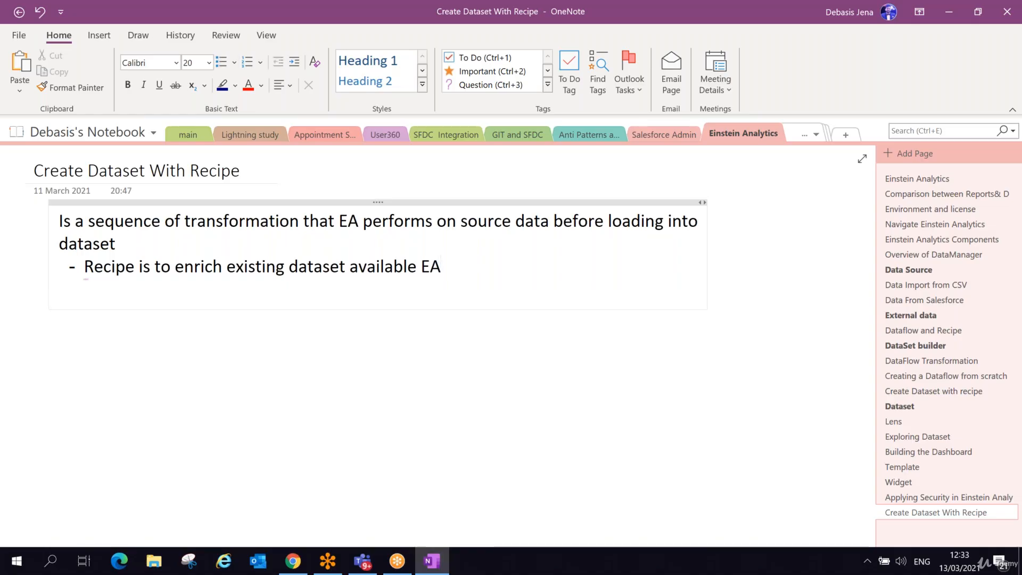
type("Transform")
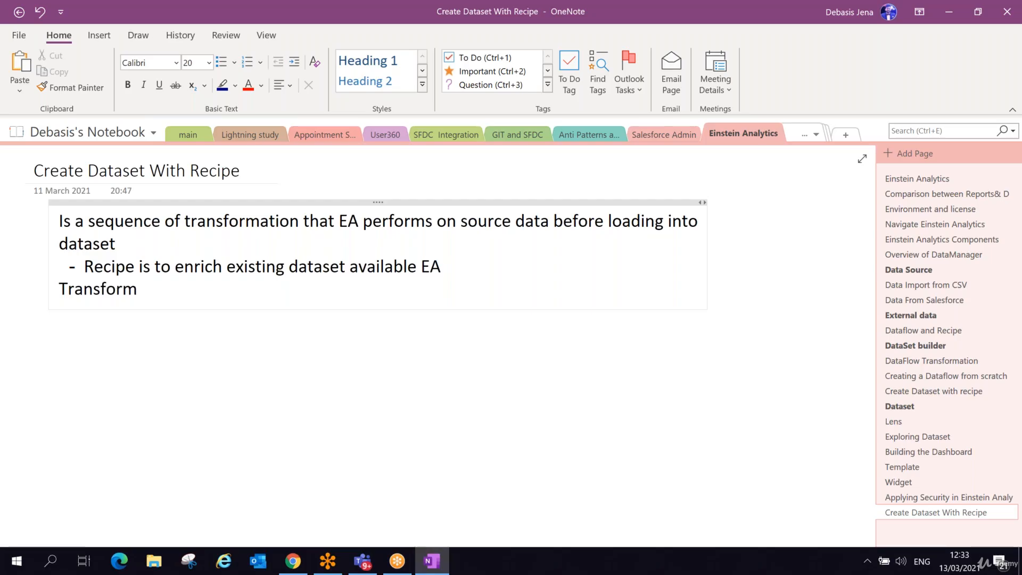
type("ation:")
key("Return")
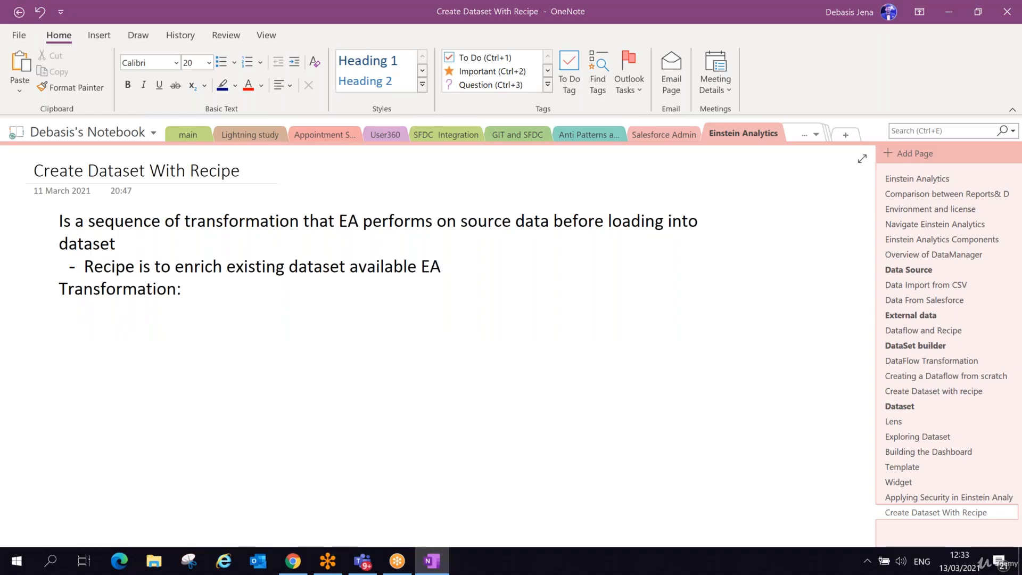
Switch to Chrome, open the AWW online whiteboard from a new tab, and dismiss its login prompt.
key("alt+Tab")
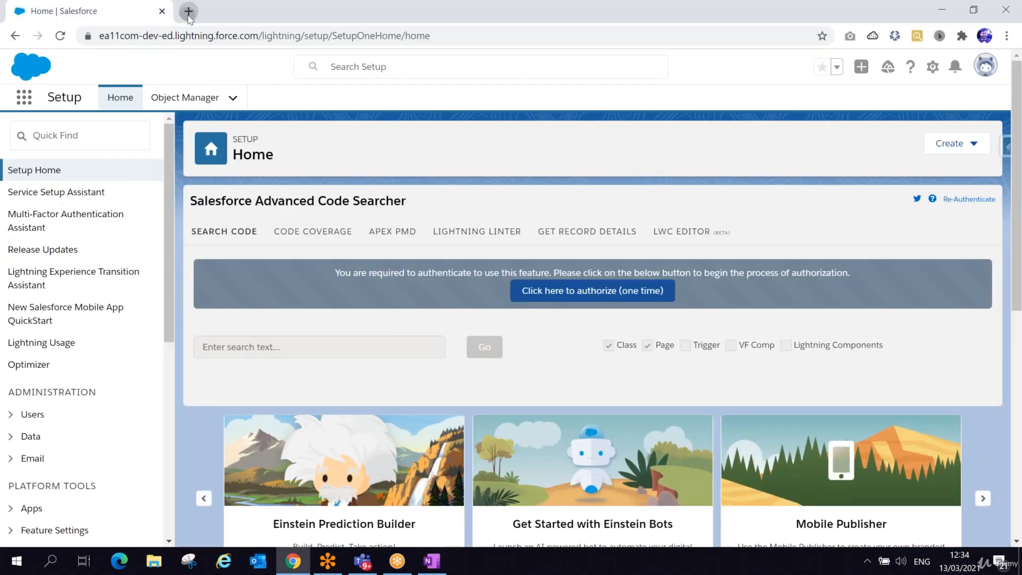
left_click(189, 12)
type("a")
key("Return")
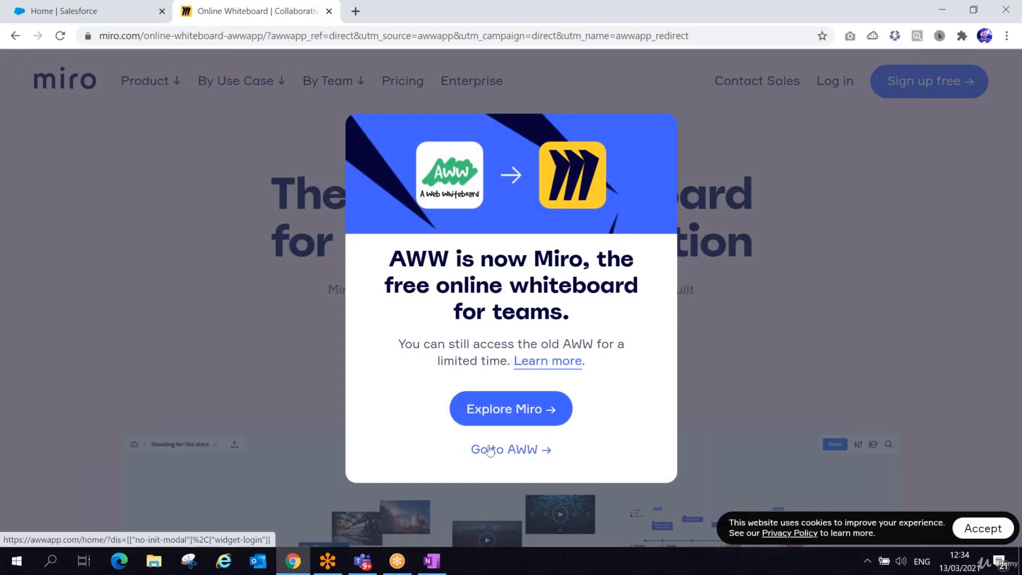
left_click(487, 450)
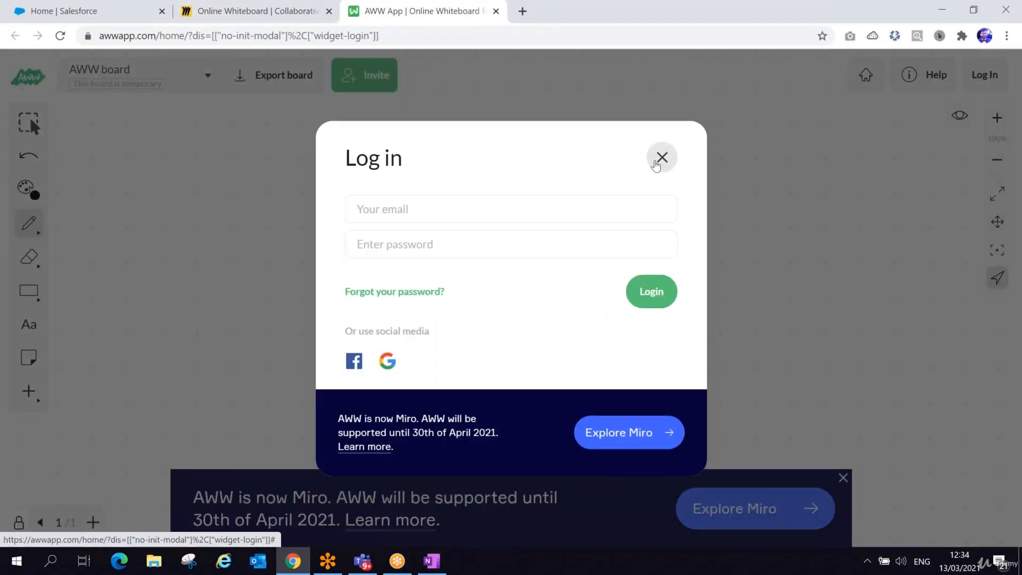
left_click(662, 158)
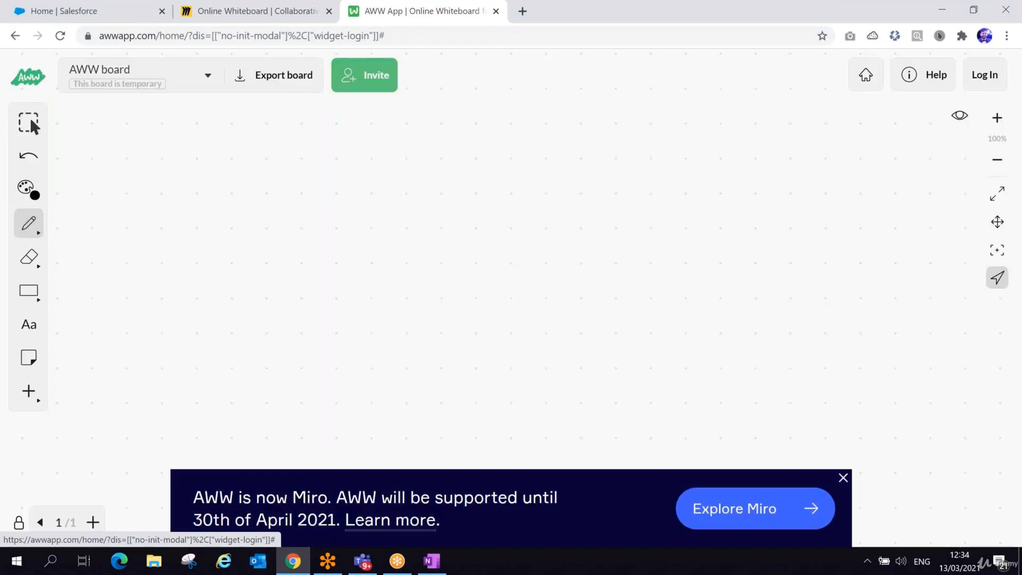
Draw two outlined rectangles on the whiteboard, one above the other with a gap between them.
left_click(29, 291)
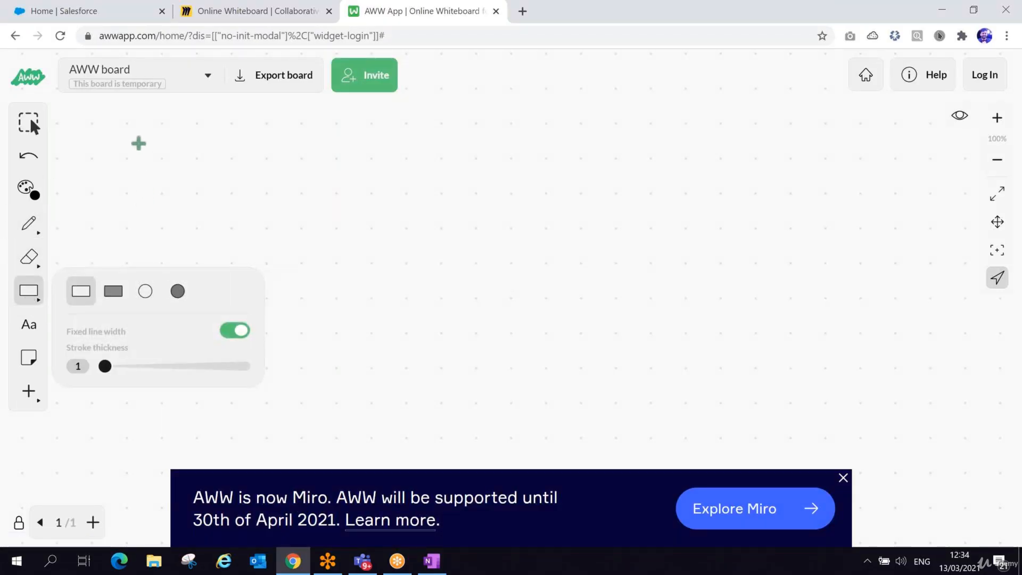
mouse_move(120, 130)
left_mouse_down()
mouse_move(160, 183)
mouse_move(236, 214)
left_mouse_up()
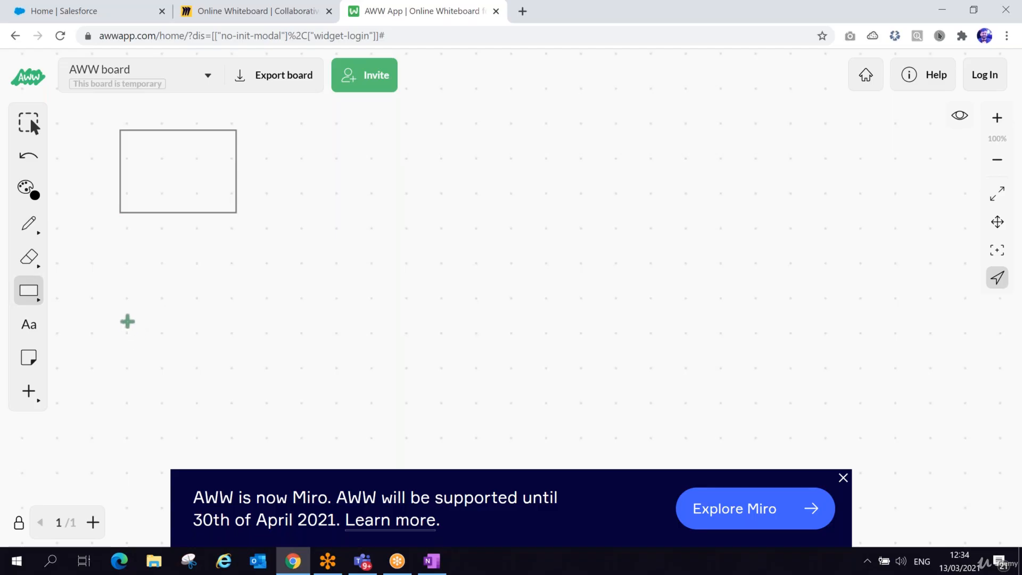
mouse_move(127, 321)
left_mouse_down()
mouse_move(150, 359)
mouse_move(253, 385)
left_mouse_up()
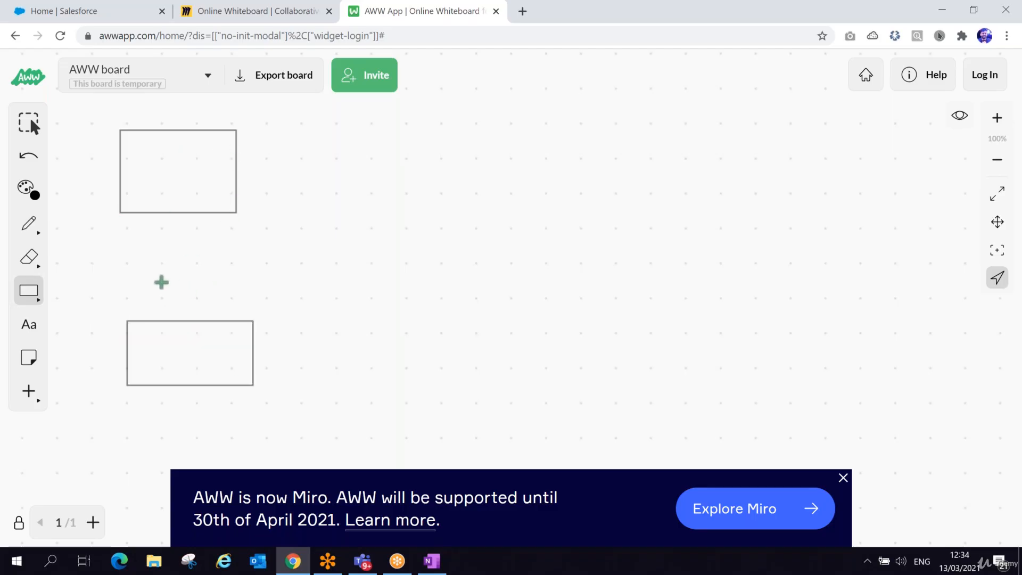
With the marker, draw a line from the upper rectangle to an ellipse beside it and label the rectangle "opp" with short strokes inside.
left_click(29, 224)
left_click(28, 223)
left_click(113, 223)
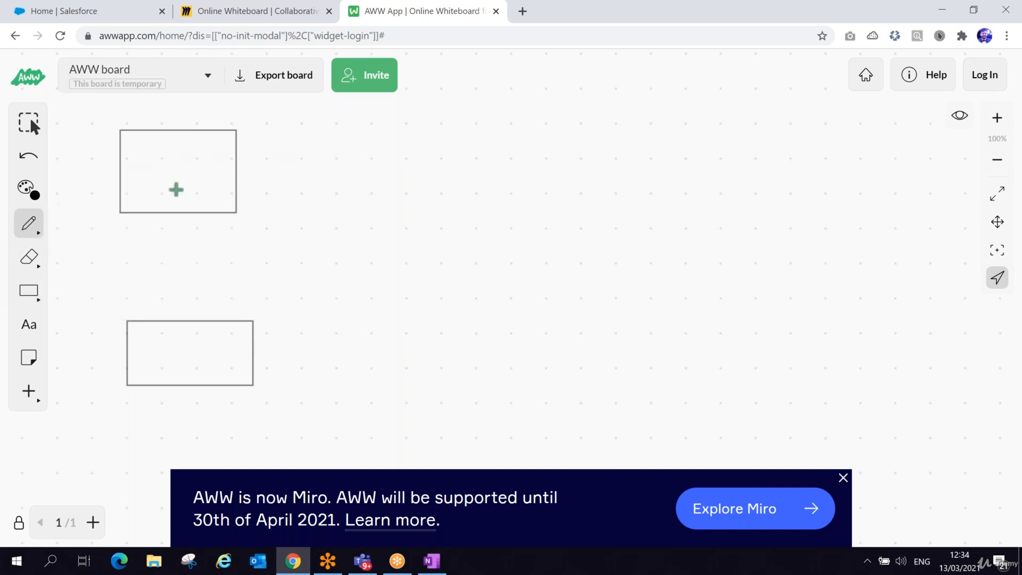
mouse_move(212, 166)
left_mouse_down()
mouse_move(325, 170)
mouse_move(349, 144)
mouse_move(324, 206)
mouse_move(353, 151)
left_mouse_up()
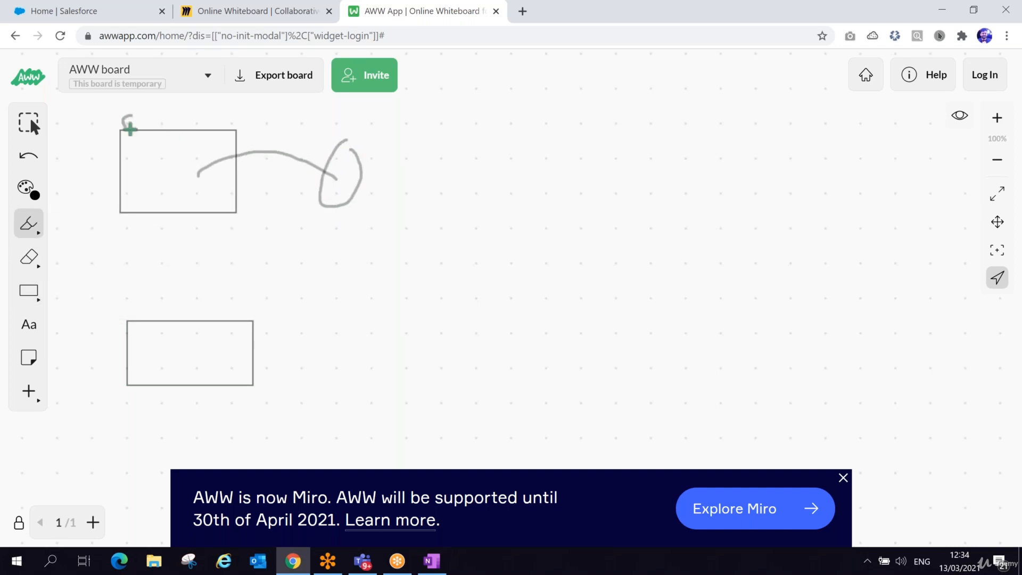
mouse_move(131, 121)
left_mouse_down()
mouse_move(151, 133)
mouse_move(144, 123)
mouse_move(157, 105)
mouse_move(151, 121)
mouse_move(166, 145)
left_mouse_up()
mouse_move(340, 146)
left_mouse_down()
mouse_move(326, 164)
mouse_move(334, 205)
mouse_move(356, 164)
mouse_move(351, 149)
left_mouse_up()
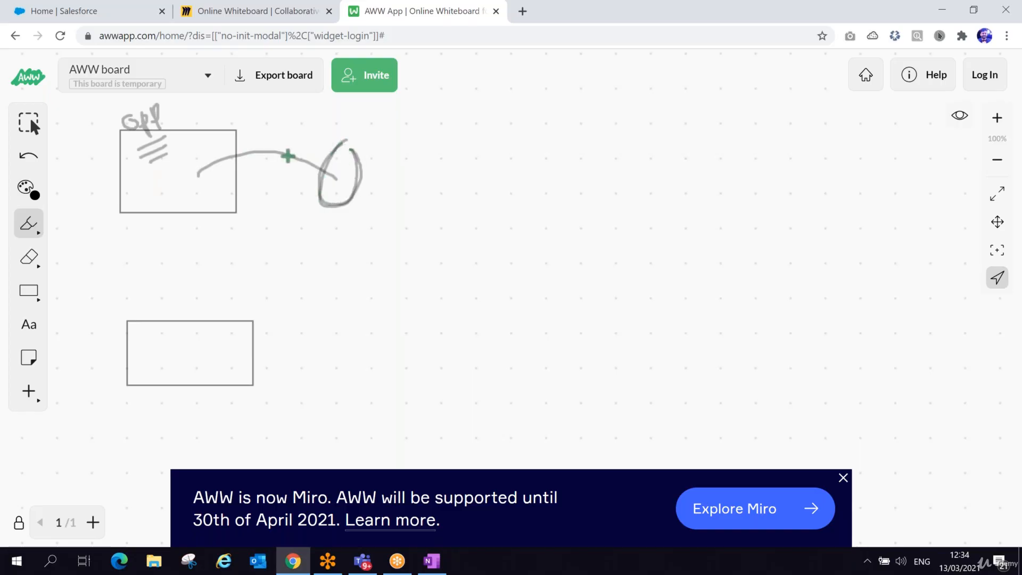
Label the ellipse "APAC" and "Closed", then connect the lower rectangle to it and link it onward to a circle containing a square.
mouse_move(344, 109)
left_mouse_down()
mouse_move(345, 127)
mouse_move(356, 110)
mouse_move(392, 98)
mouse_move(402, 117)
left_mouse_up()
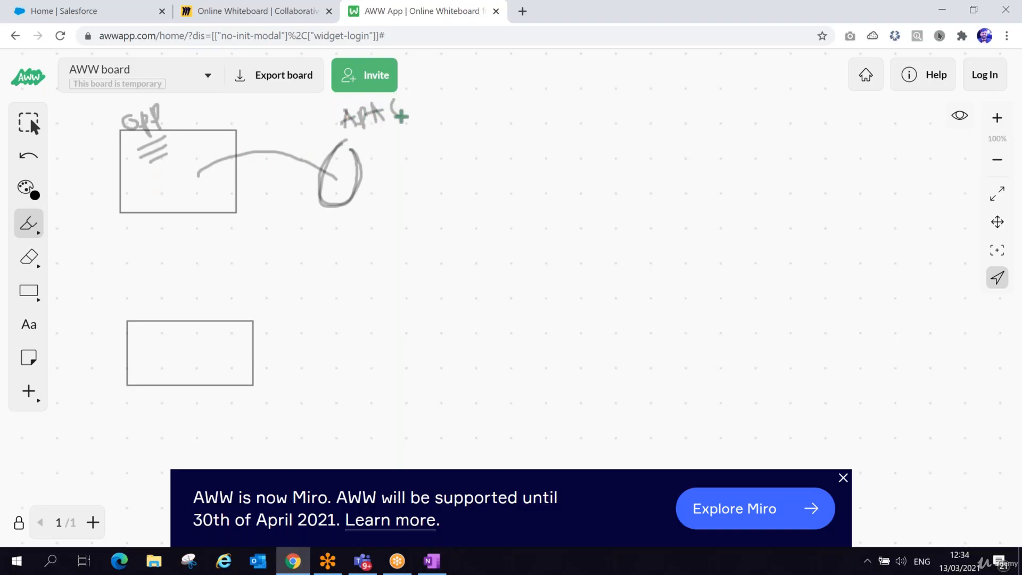
mouse_move(337, 137)
left_mouse_down()
mouse_move(394, 124)
mouse_move(372, 149)
mouse_move(388, 150)
mouse_move(433, 137)
mouse_move(443, 109)
mouse_move(450, 141)
left_mouse_up()
mouse_move(232, 346)
left_mouse_down()
mouse_move(269, 349)
mouse_move(361, 276)
mouse_move(352, 216)
mouse_move(468, 184)
mouse_move(529, 193)
mouse_move(520, 142)
mouse_move(490, 152)
mouse_move(525, 107)
mouse_move(481, 112)
mouse_move(466, 181)
mouse_move(545, 205)
mouse_move(559, 151)
left_mouse_up()
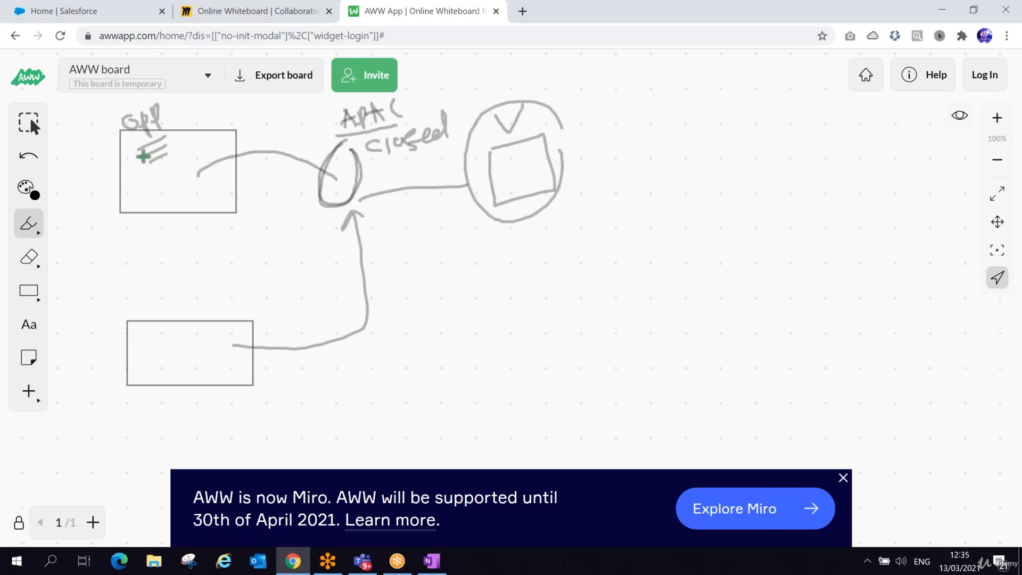
Draw a cross and an outward arrow on each of the two source rectangles, and retrace the middle ellipse.
left_click_drag(105, 136, 161, 178)
left_click_drag(139, 142, 122, 197)
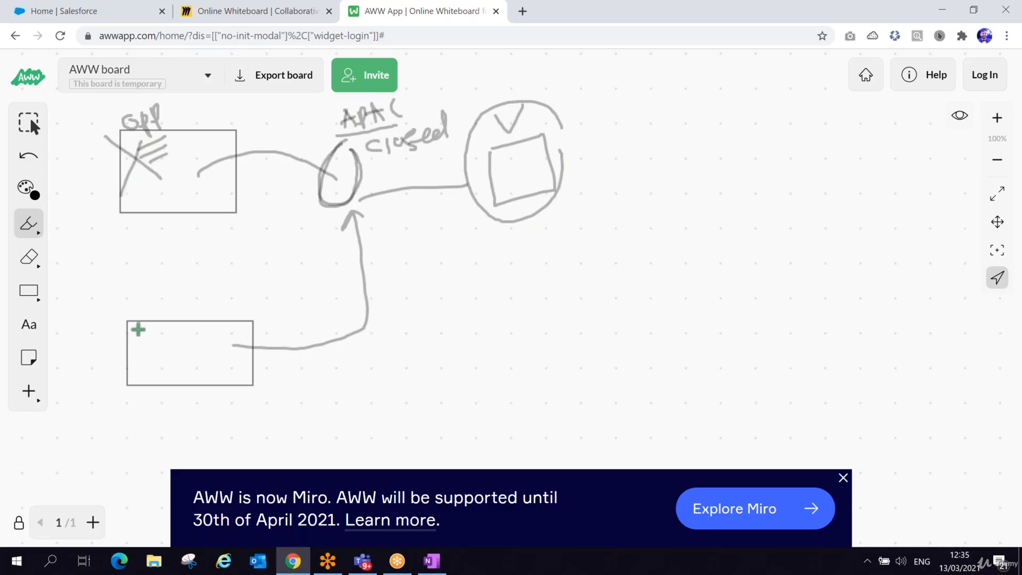
mouse_move(134, 325)
left_mouse_down()
mouse_move(180, 352)
mouse_move(158, 359)
left_mouse_up()
mouse_move(361, 160)
left_mouse_down()
mouse_move(327, 141)
mouse_move(332, 208)
mouse_move(354, 178)
left_mouse_up()
mouse_move(94, 172)
left_mouse_down()
mouse_move(123, 170)
mouse_move(114, 167)
left_mouse_up()
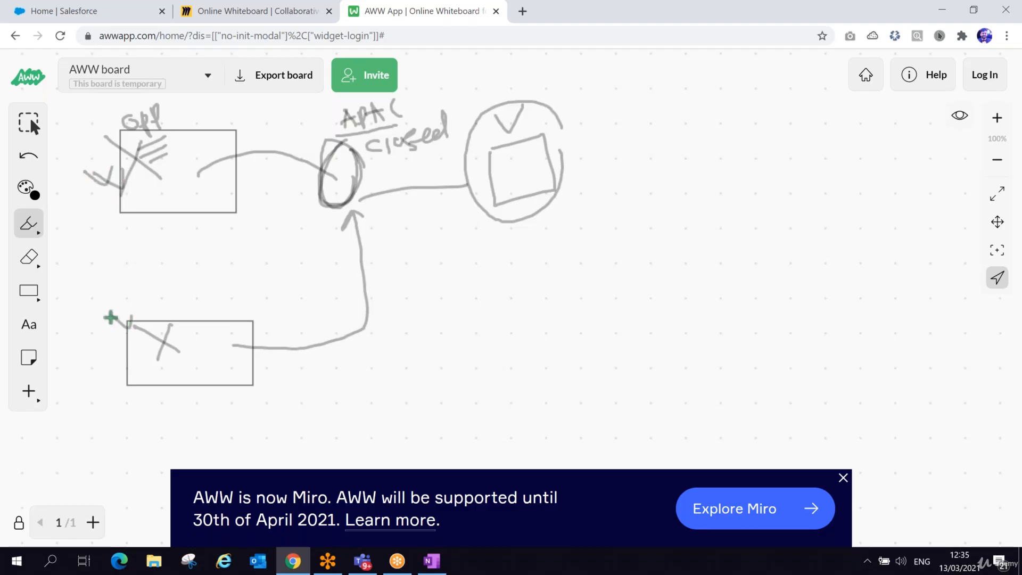
left_click_drag(107, 317, 154, 273)
Draw an emphasized arrow from the "Closed" label into the large circle and retrace the circle's outline.
mouse_move(446, 141)
left_mouse_down()
mouse_move(470, 160)
mouse_move(494, 153)
left_mouse_up()
mouse_move(561, 148)
left_mouse_down()
mouse_move(550, 101)
mouse_move(490, 107)
mouse_move(470, 154)
mouse_move(489, 203)
left_mouse_up()
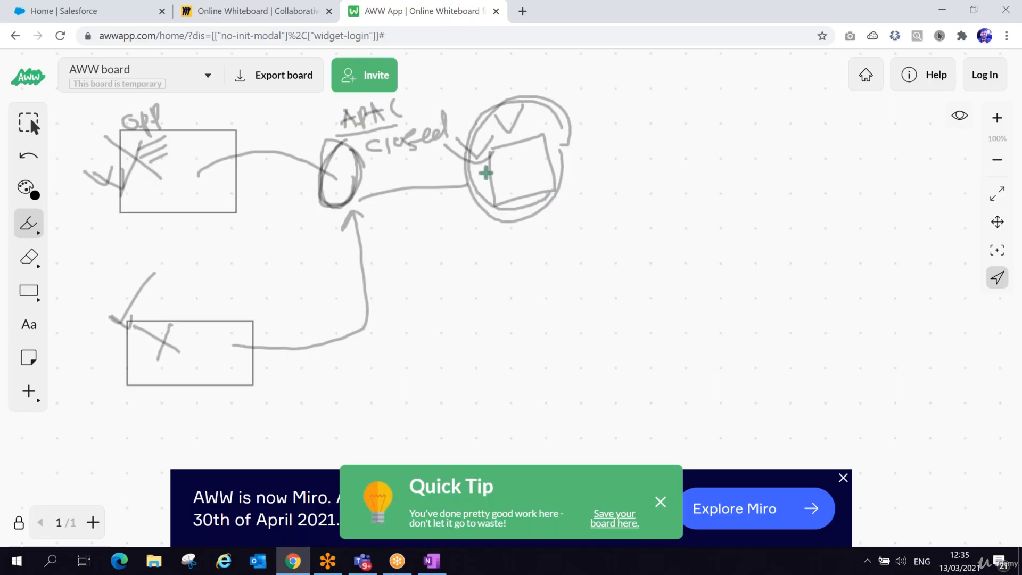
mouse_move(460, 148)
left_mouse_down()
mouse_move(481, 165)
mouse_move(493, 126)
mouse_move(487, 147)
left_mouse_up()
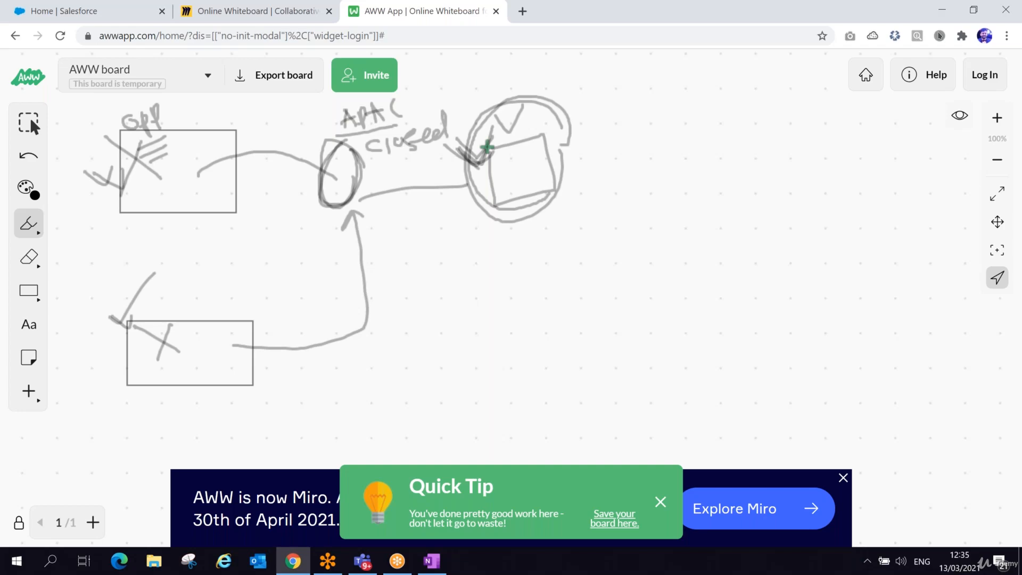
Leave the whiteboard and return to the Salesforce Setup home page.
key("alt+Tab")
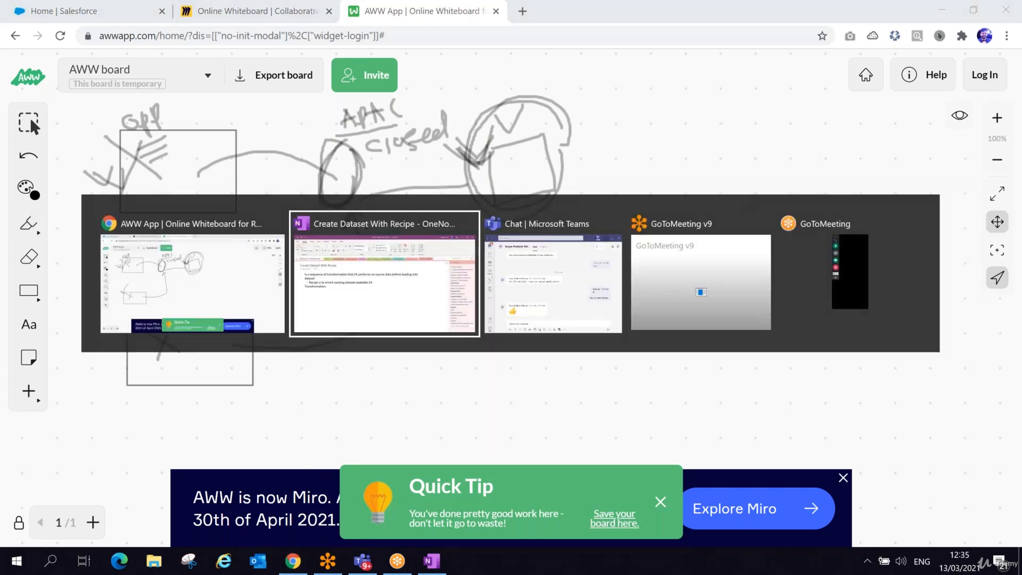
key("alt+Tab")
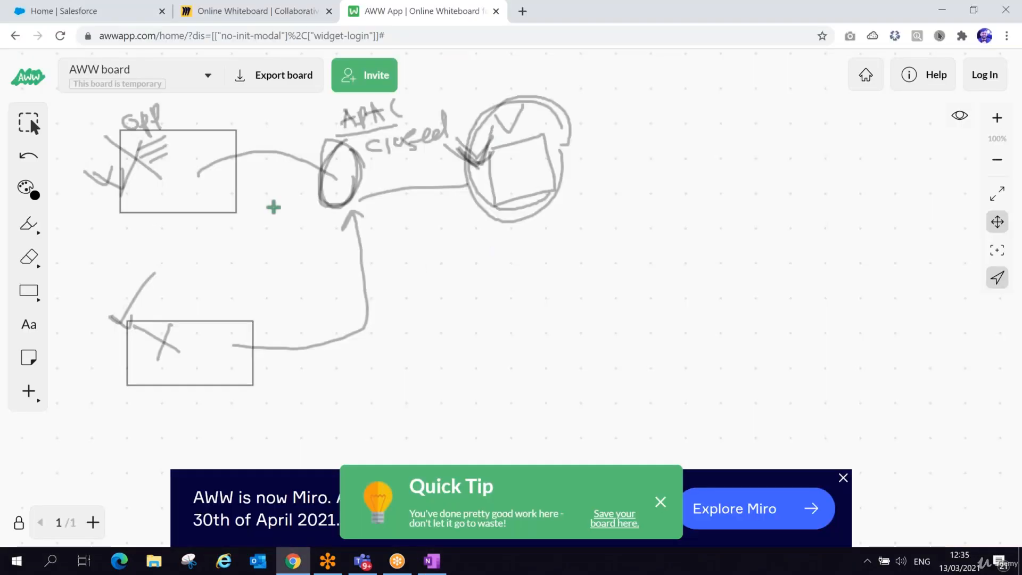
left_click(93, 7)
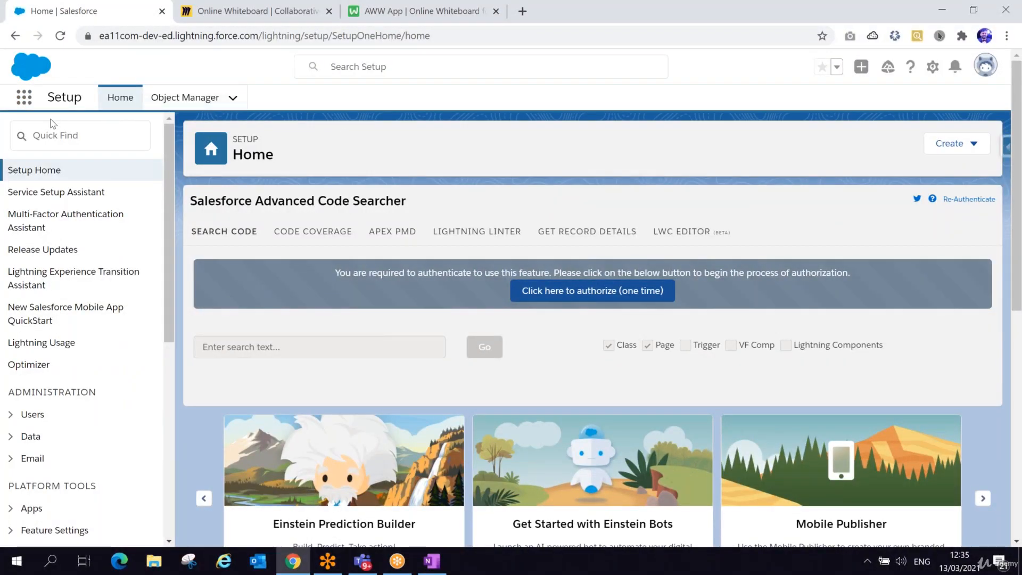
Open Analytics Studio from the Salesforce app list and go to its Data Manager.
left_click(28, 100)
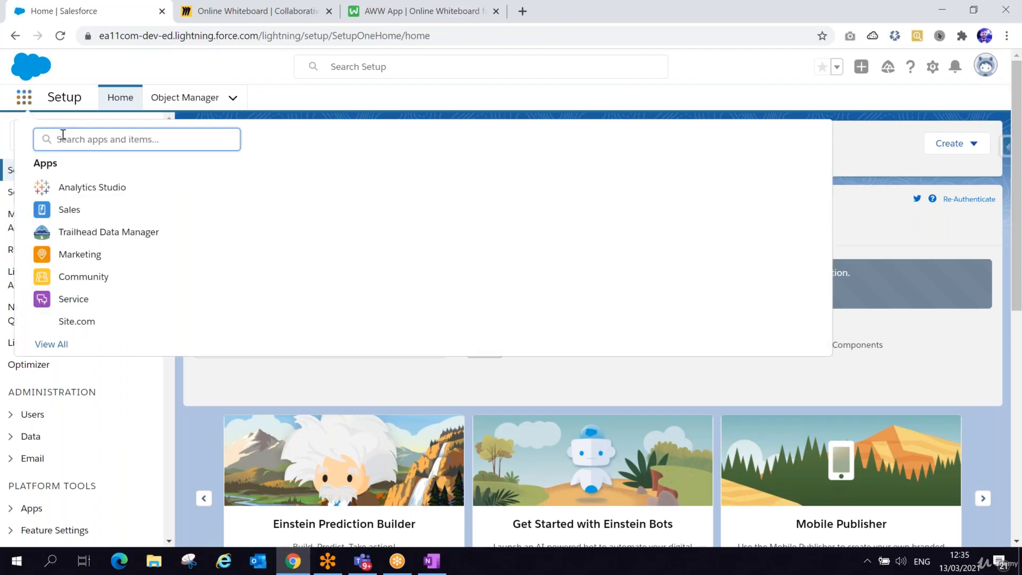
left_click(82, 195)
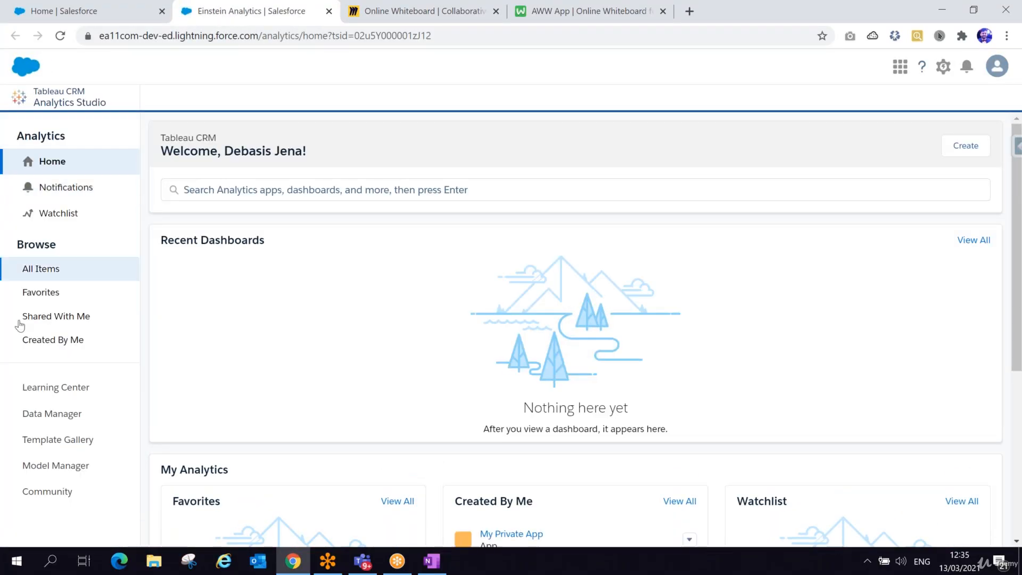
left_click(50, 420)
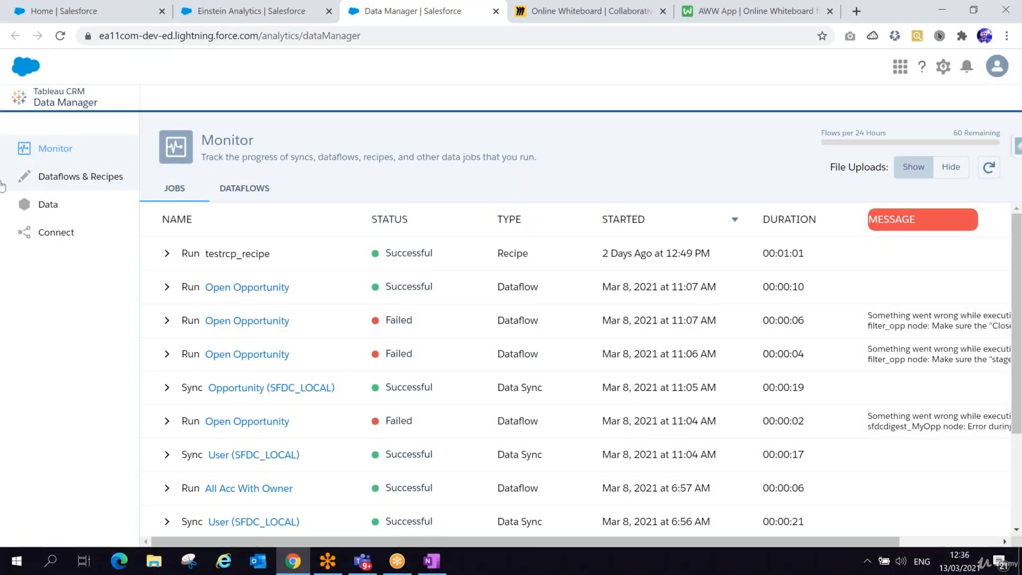
Go to the recipes under Dataflows & Recipes and create a new recipe.
left_click(44, 180)
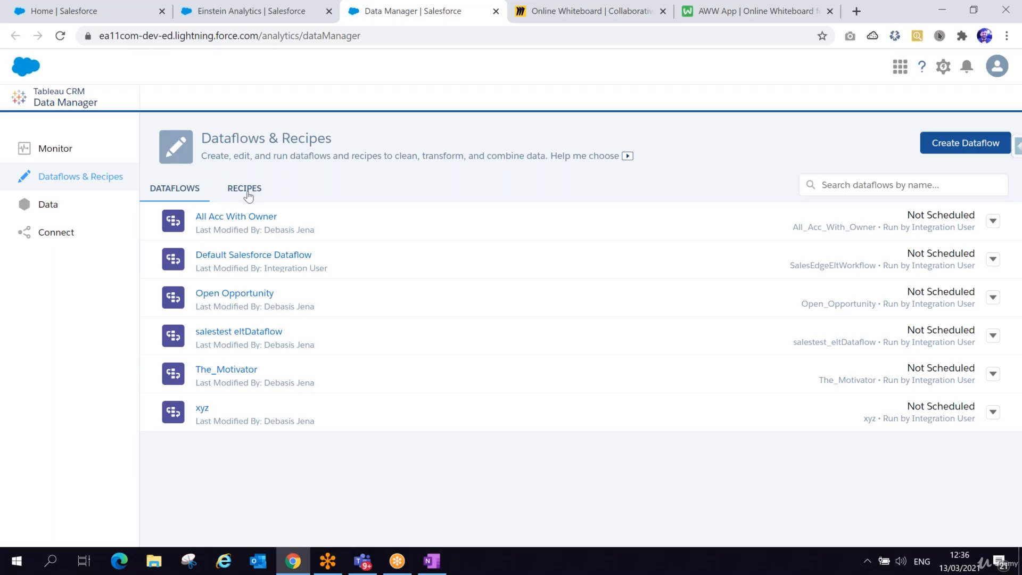
left_click(248, 196)
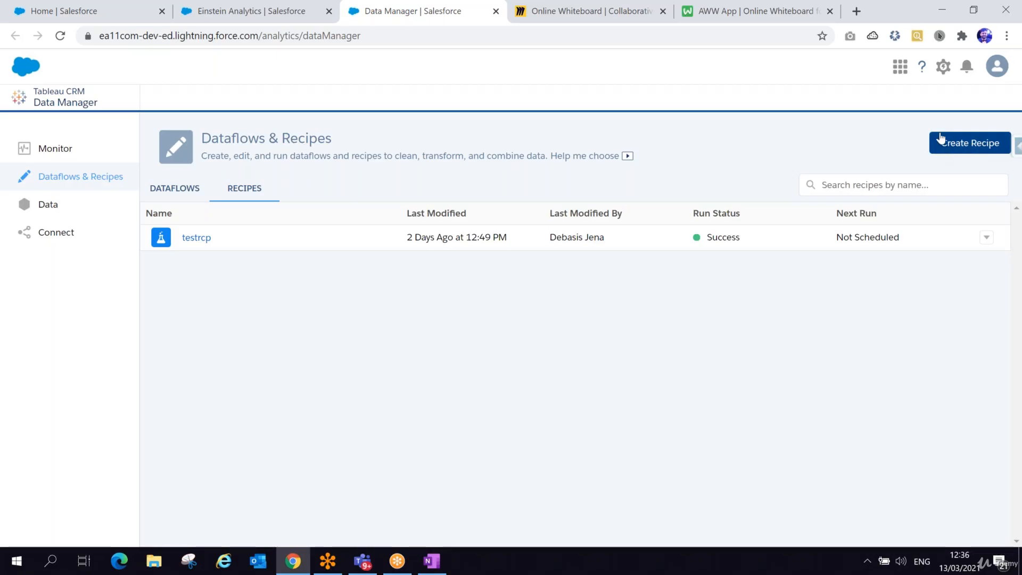
left_click(964, 150)
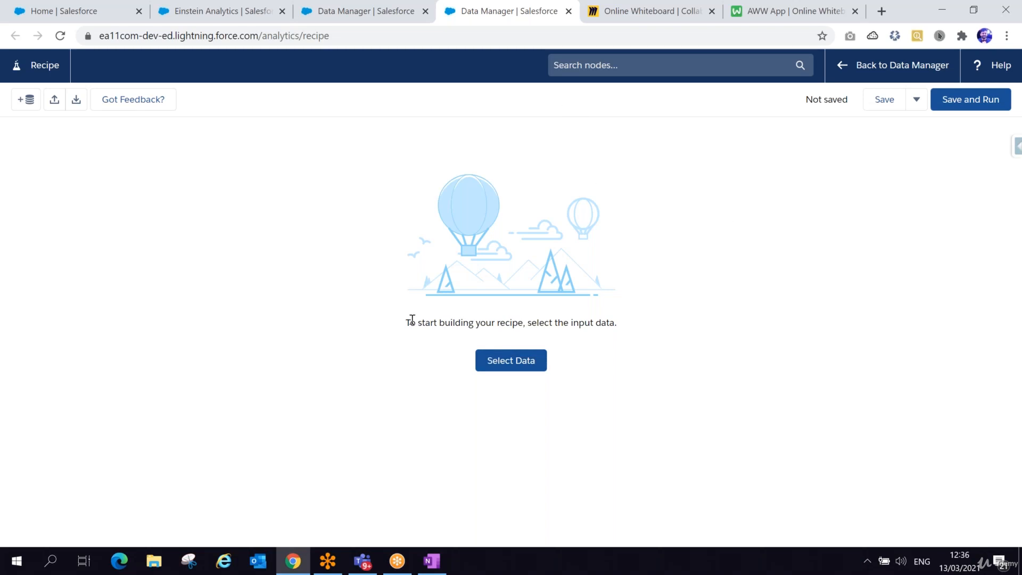
left_click_drag(412, 319, 532, 320)
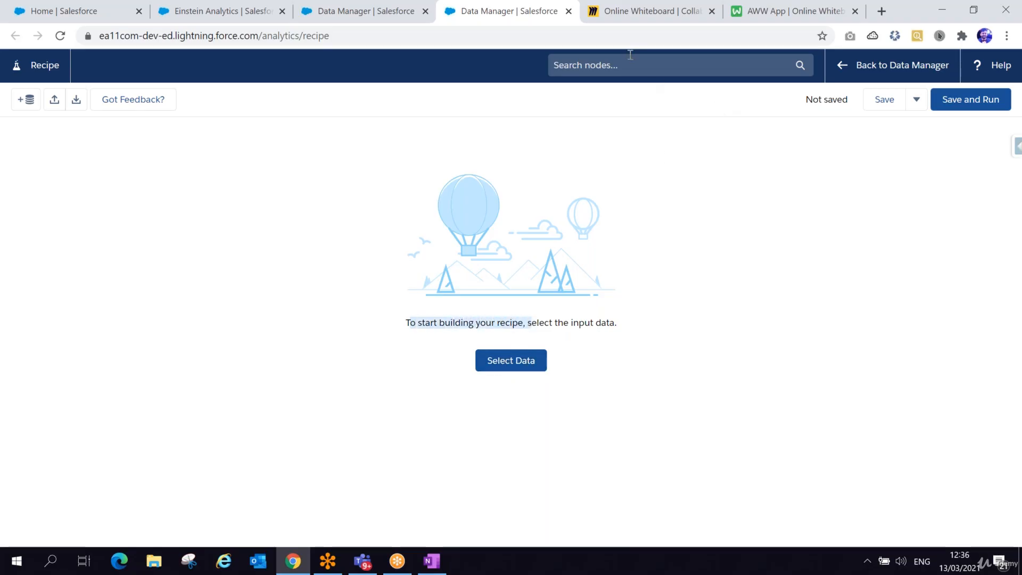
Switch to the AWW whiteboard and draw a freehand tick mark beside each of the two source rectangles.
left_click(614, 26)
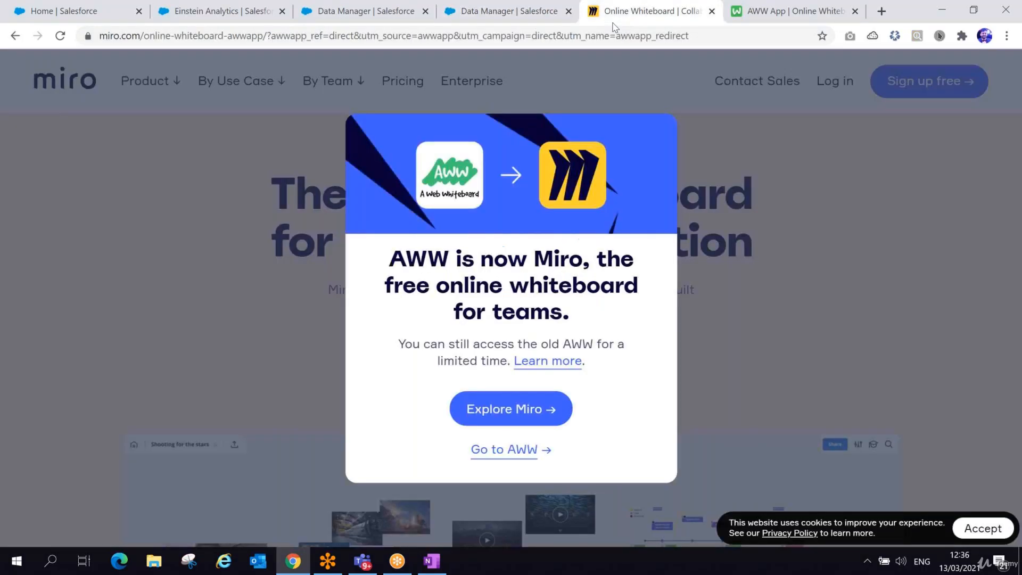
left_click(794, 11)
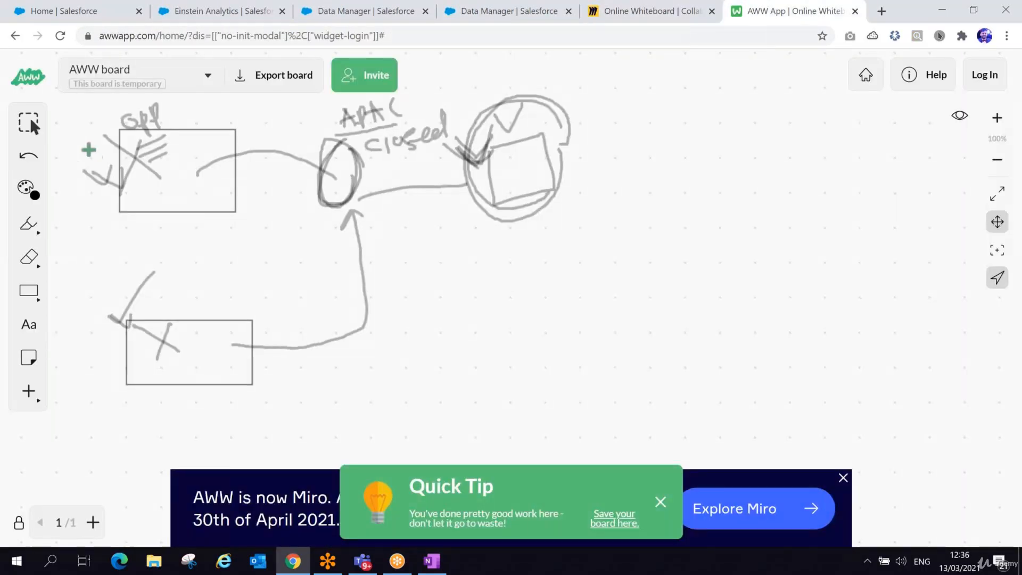
left_click(29, 223)
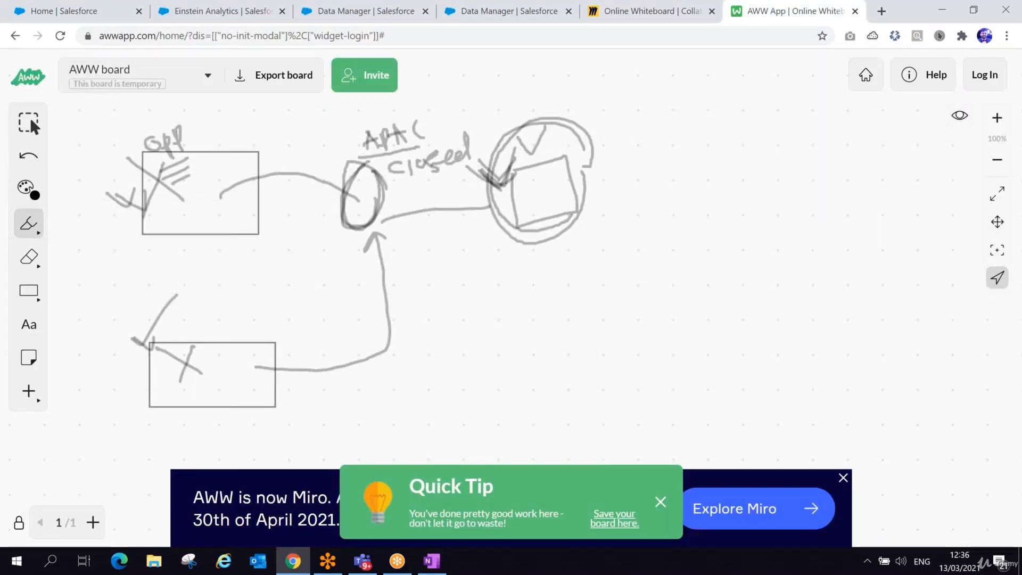
mouse_move(94, 174)
left_mouse_down()
mouse_move(130, 153)
mouse_move(104, 194)
mouse_move(121, 153)
left_mouse_up()
mouse_move(103, 330)
left_mouse_down()
mouse_move(131, 351)
mouse_move(143, 301)
left_mouse_up()
Return to the new recipe, choose the regMyOpp dataset as input data, and look through its columns.
left_click(349, 15)
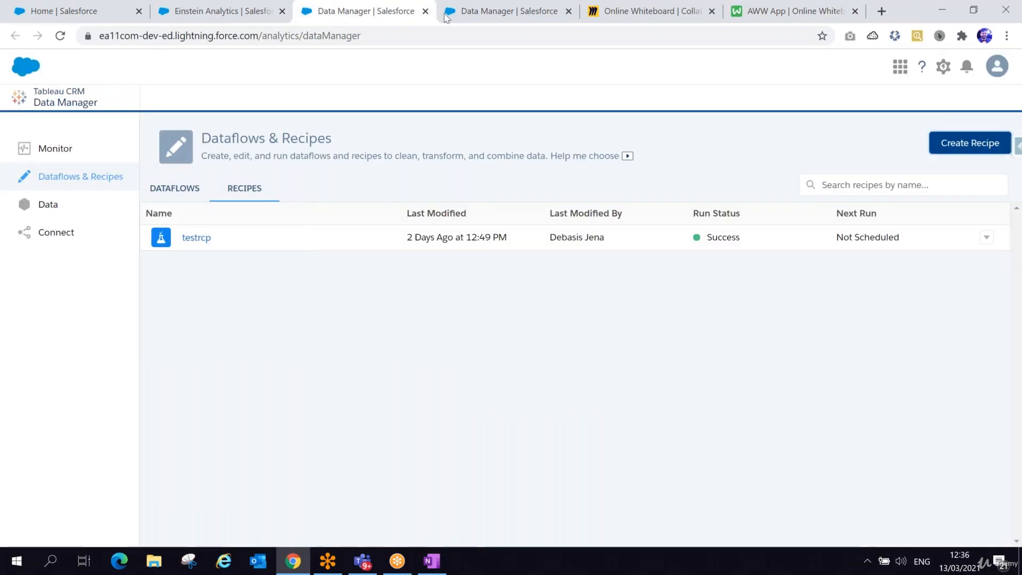
left_click(487, 16)
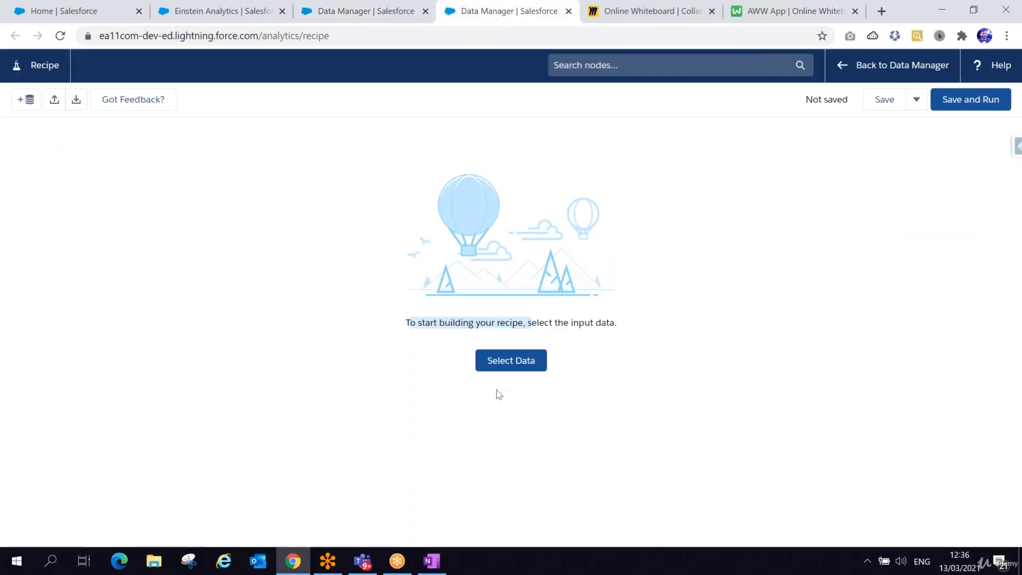
left_click(506, 361)
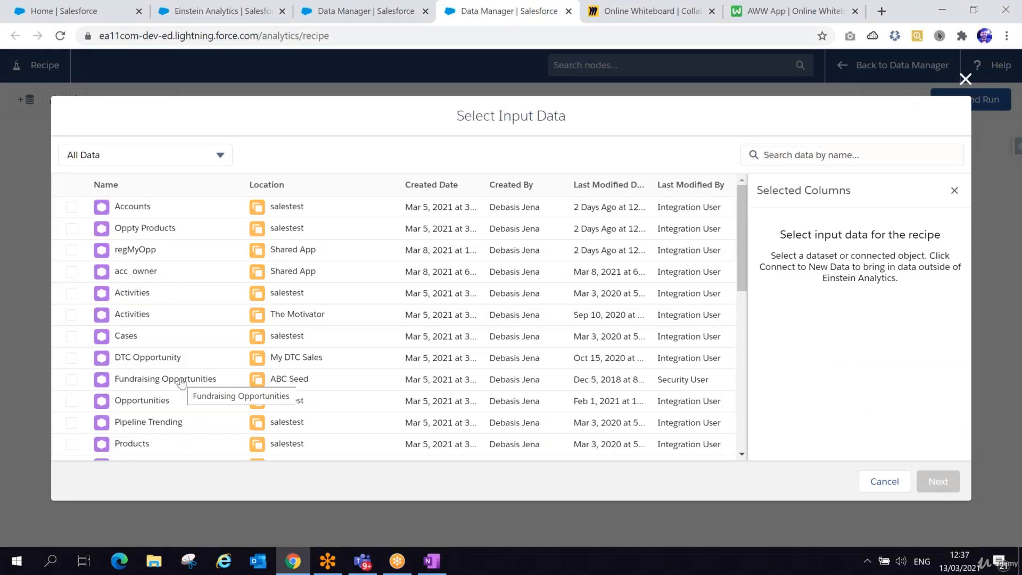
left_click(71, 250)
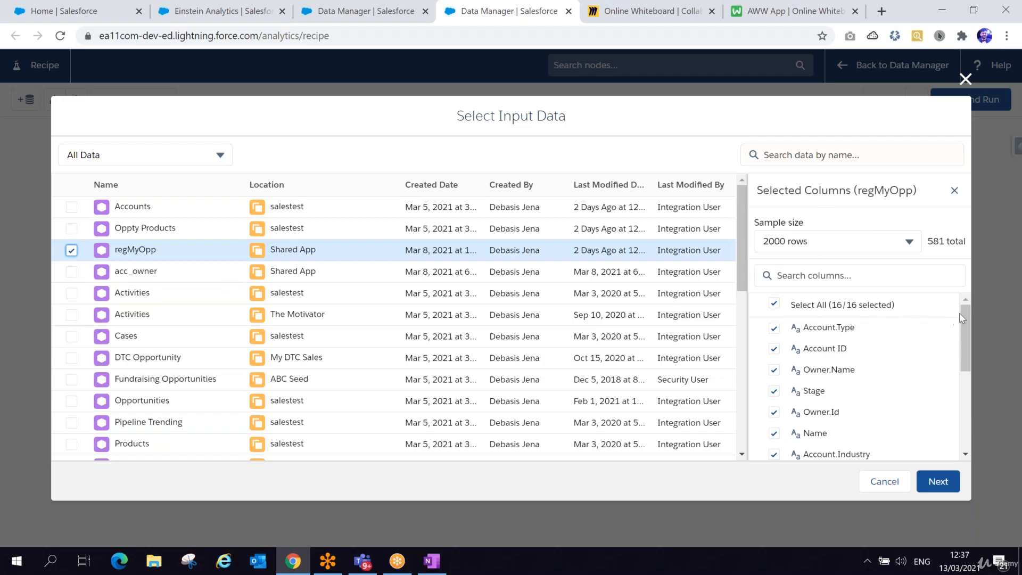
mouse_move(963, 320)
left_mouse_down()
mouse_move(962, 412)
mouse_move(959, 328)
left_mouse_up()
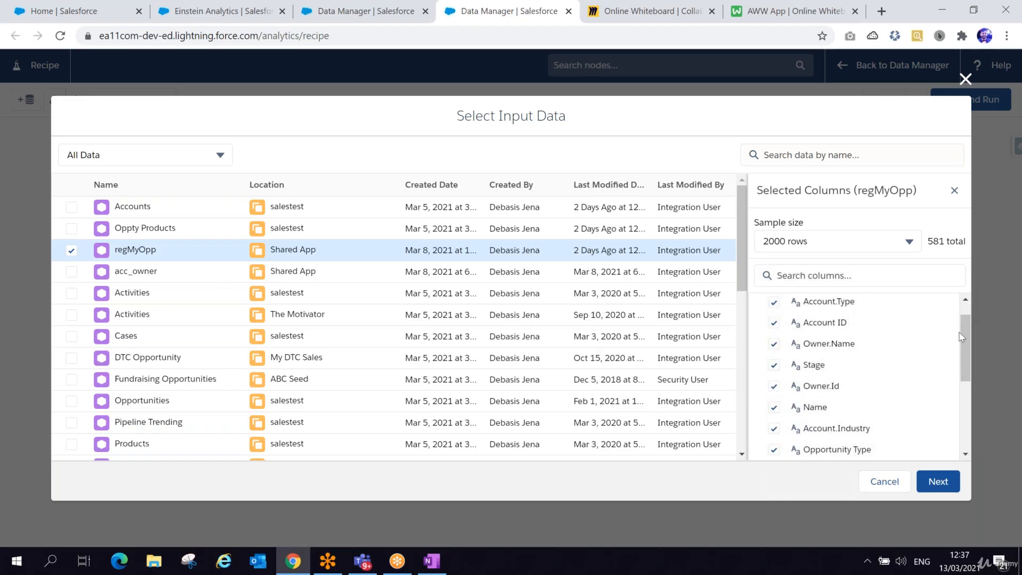
left_click_drag(961, 322, 968, 407)
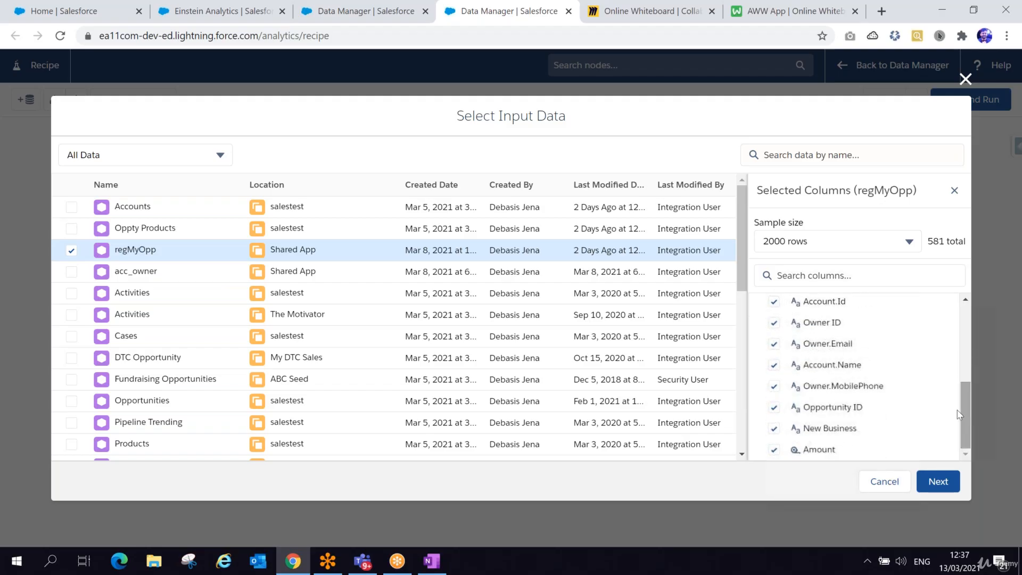
Deselect and reselect the New Business and Opportunity ID columns, and add regMyOpp to the recipe with all columns included.
left_click(775, 429)
left_click(775, 407)
left_click(775, 428)
left_click(775, 408)
scroll(969, 404, "up", 5)
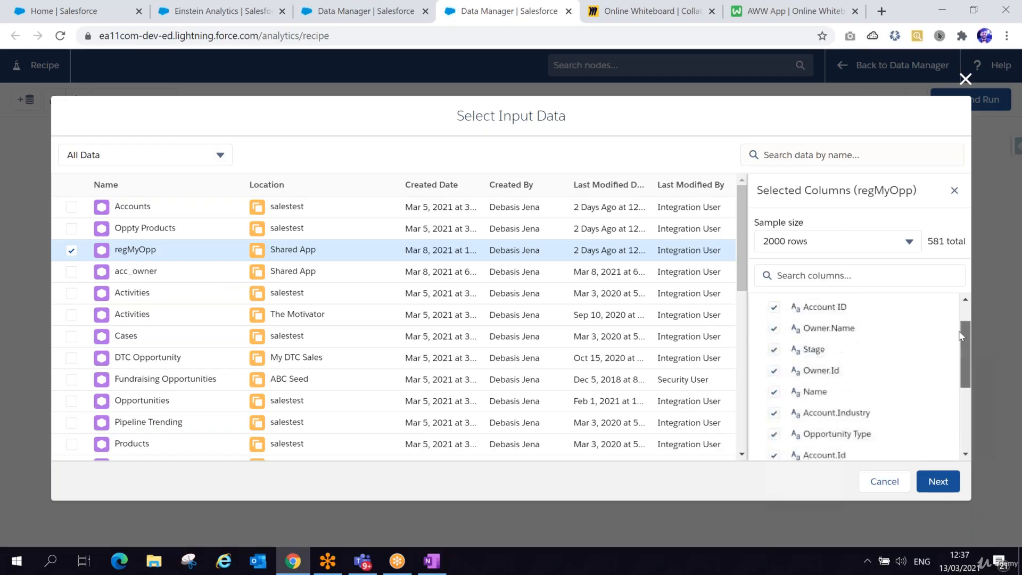
left_click(936, 481)
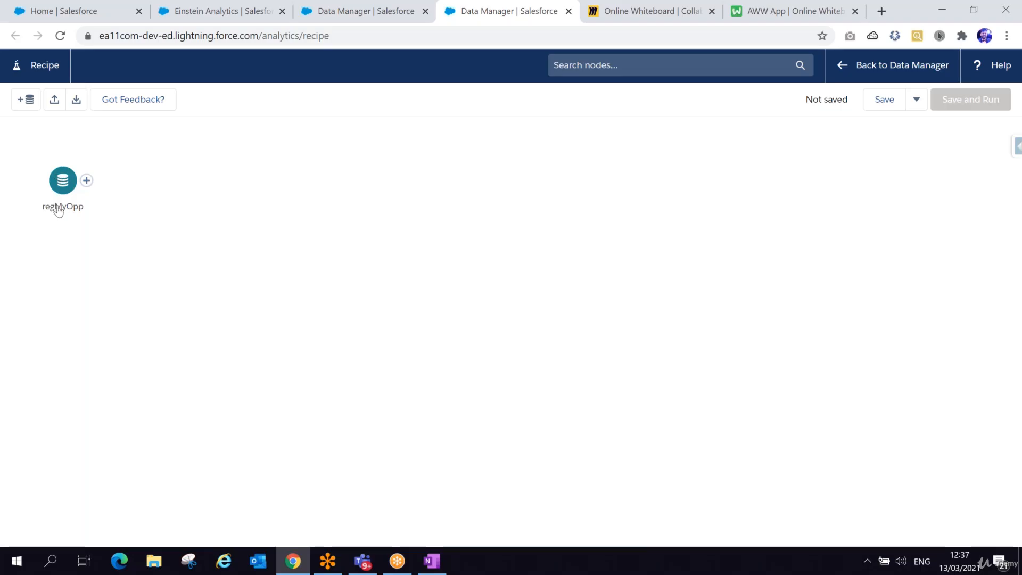
On the whiteboard, draw a second line from the middle ellipse to the square and a circle inside it, and return to the recipe.
left_click(820, 16)
mouse_move(368, 206)
left_mouse_down()
mouse_move(380, 193)
mouse_move(367, 171)
mouse_move(346, 192)
mouse_move(369, 222)
mouse_move(498, 192)
mouse_move(520, 216)
mouse_move(573, 201)
mouse_move(550, 164)
mouse_move(518, 187)
mouse_move(531, 219)
left_mouse_up()
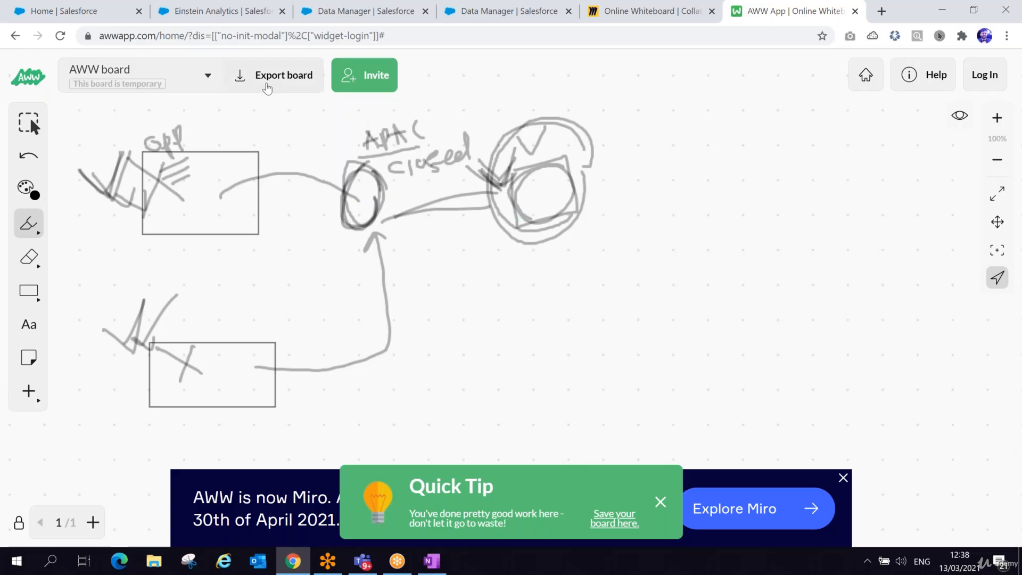
left_click(324, 14)
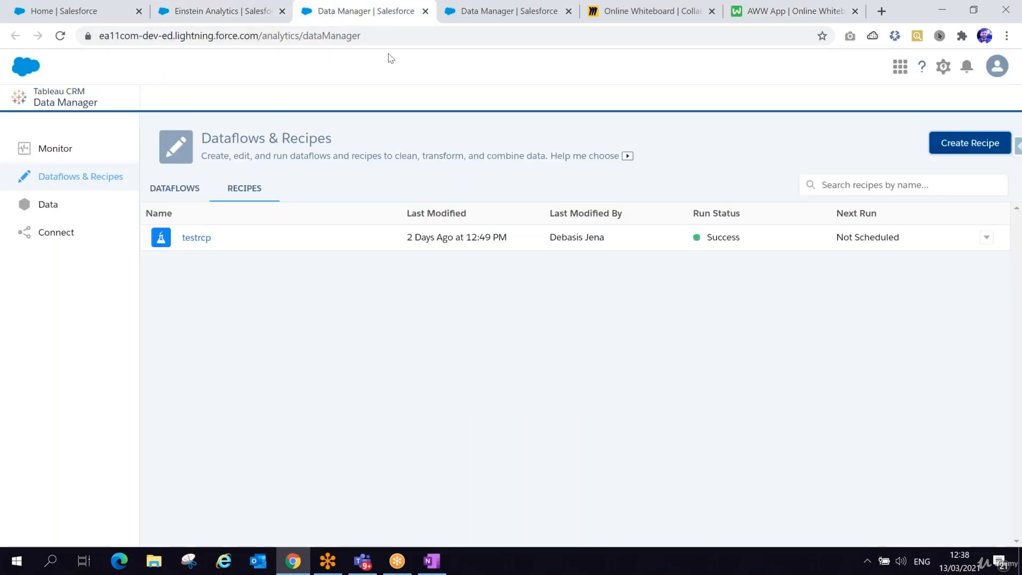
left_click(463, 13)
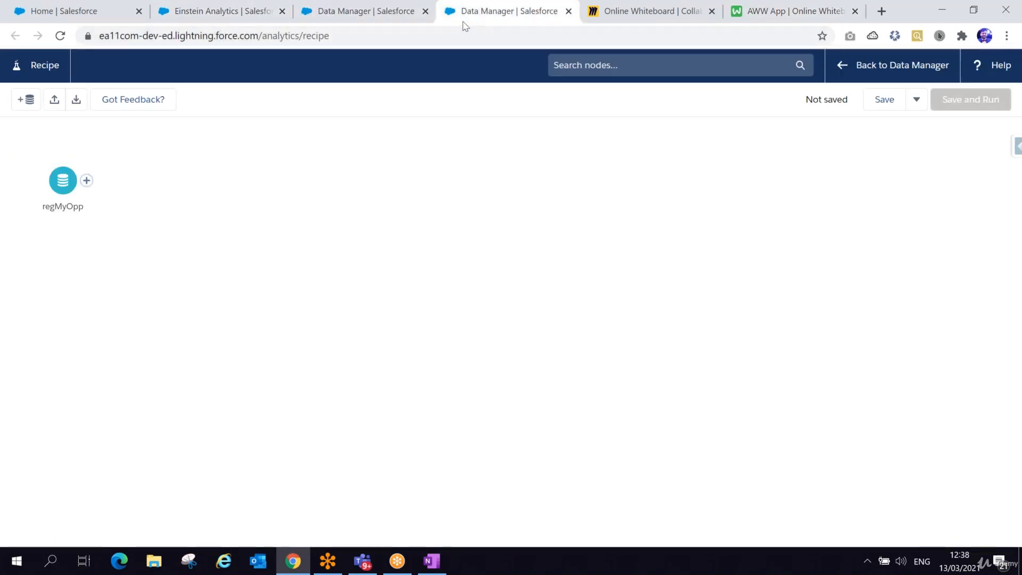
View the node types that can be added after the regMyOpp input, without adding one.
left_click(26, 101)
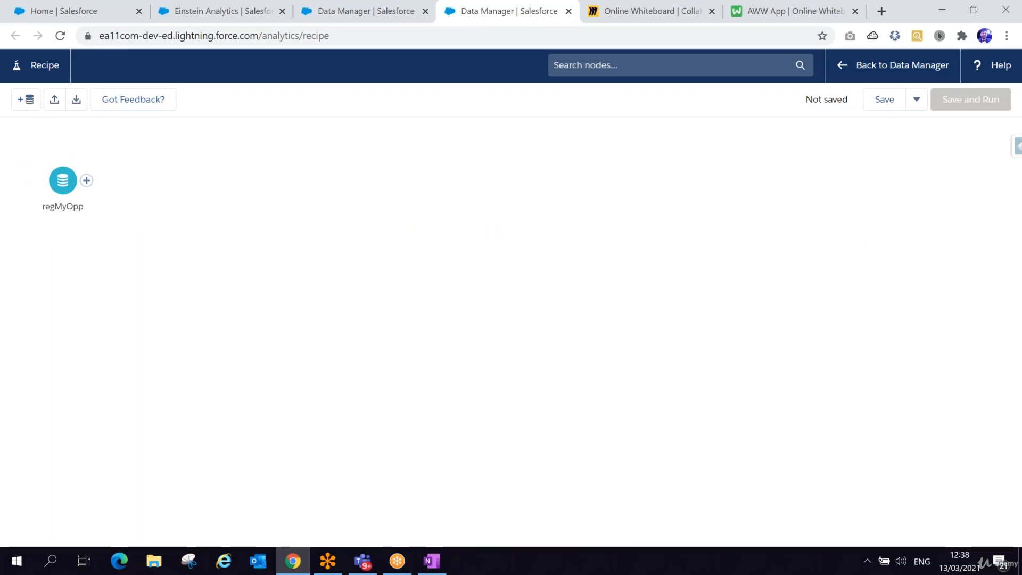
left_click(87, 183)
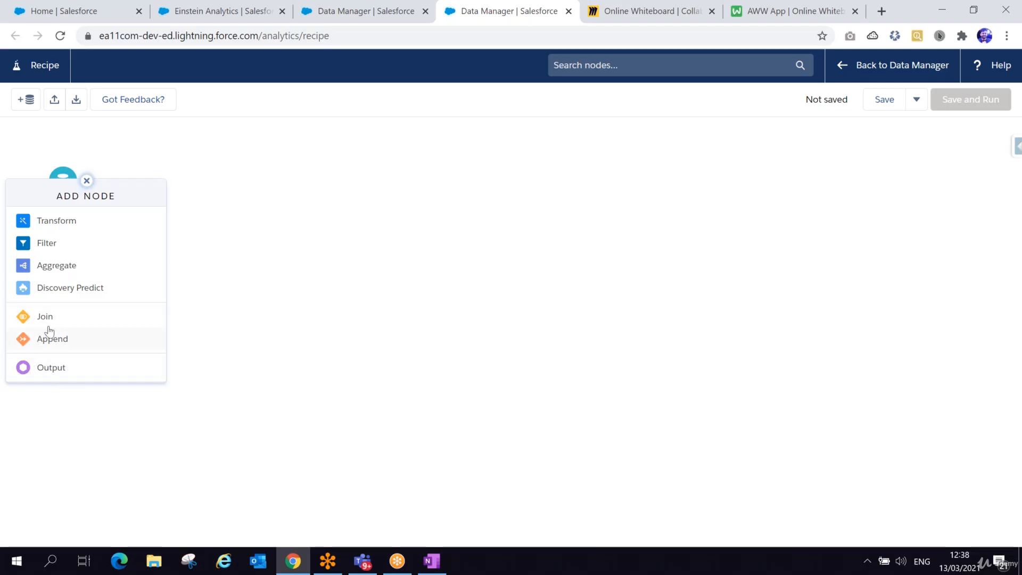
left_click(286, 305)
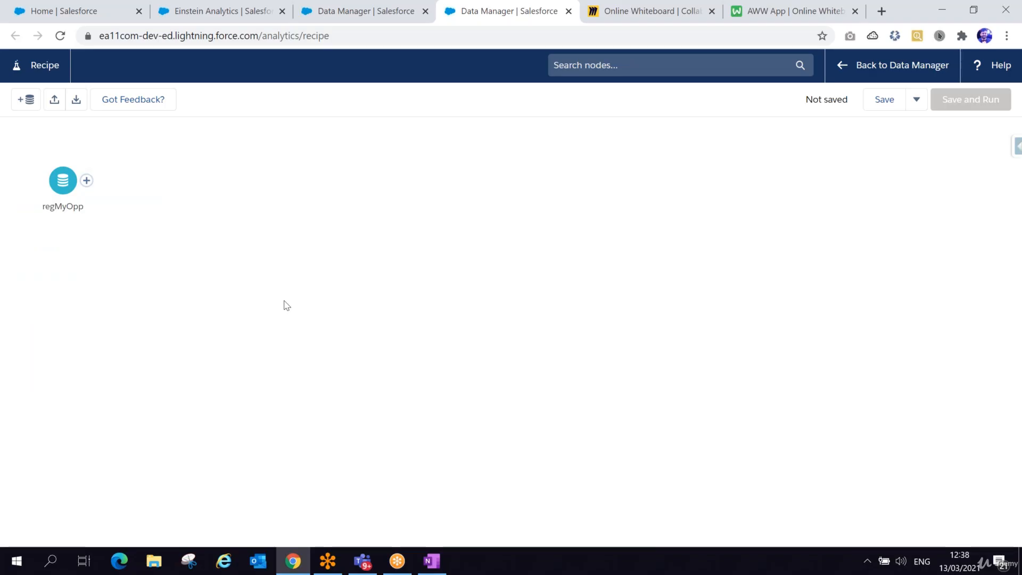
Open the regMyOpp input node and examine its data preview and its columns' names, API names, types and sources.
left_click(65, 183)
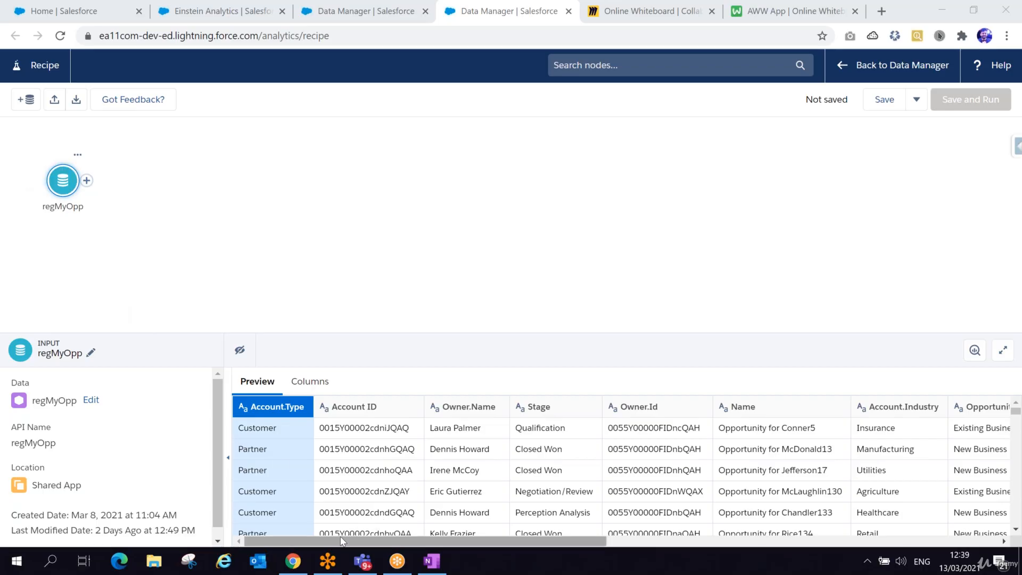
left_click_drag(336, 538, 244, 553)
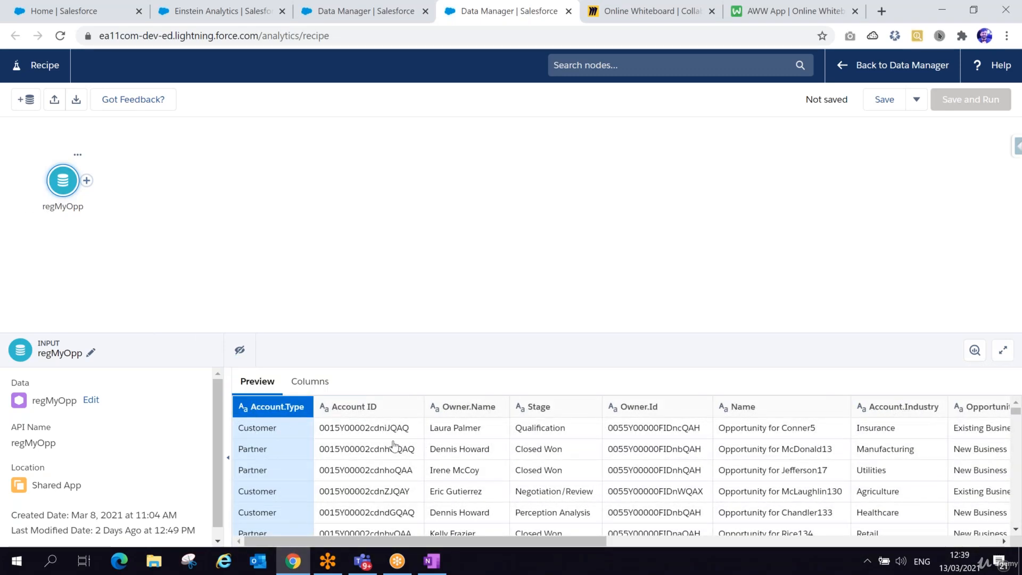
left_click(314, 383)
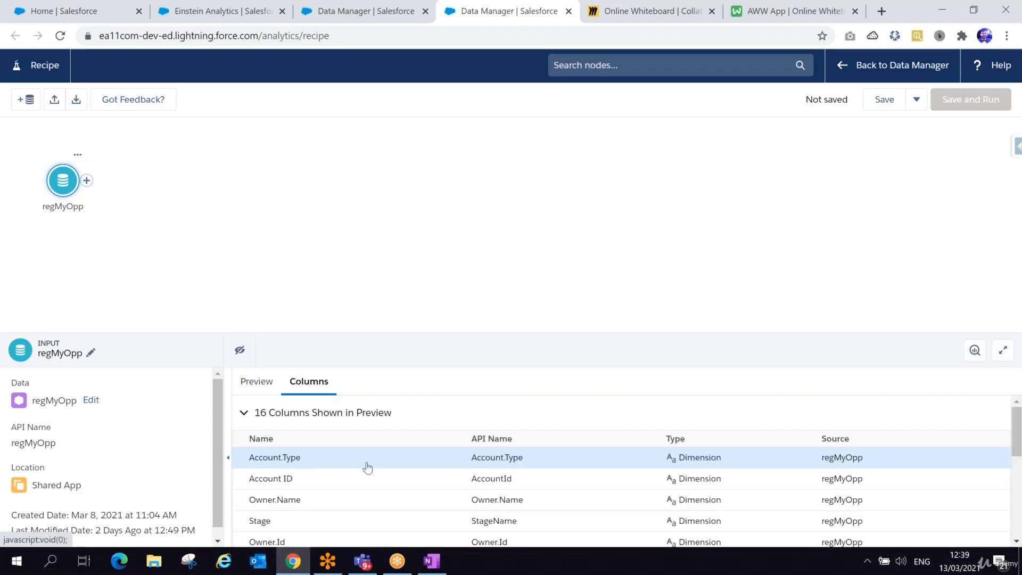
scroll(366, 468, "down", 1)
scroll(365, 467, "up", 1)
scroll(857, 492, "down", 5)
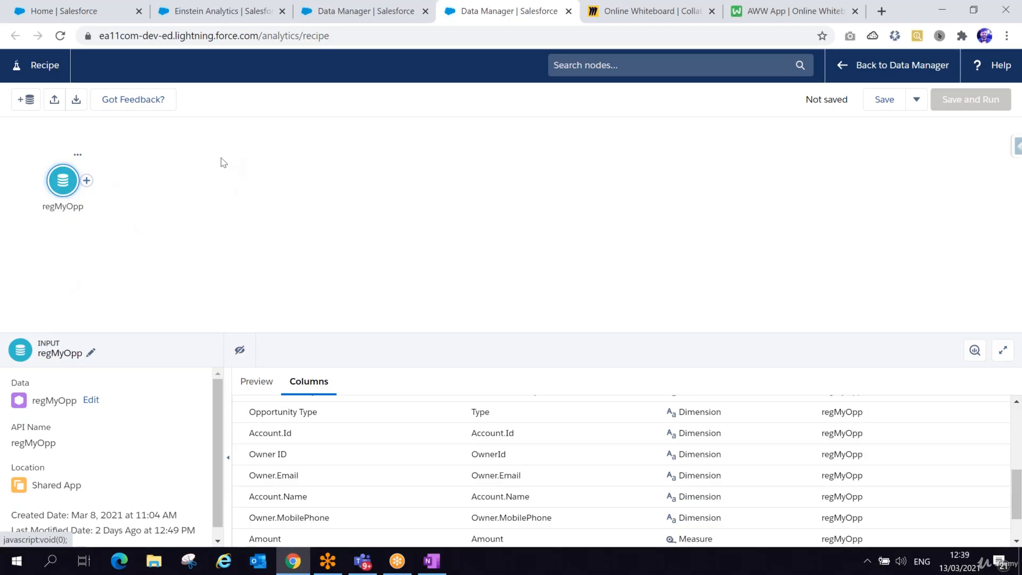
scroll(705, 511, "down", 1)
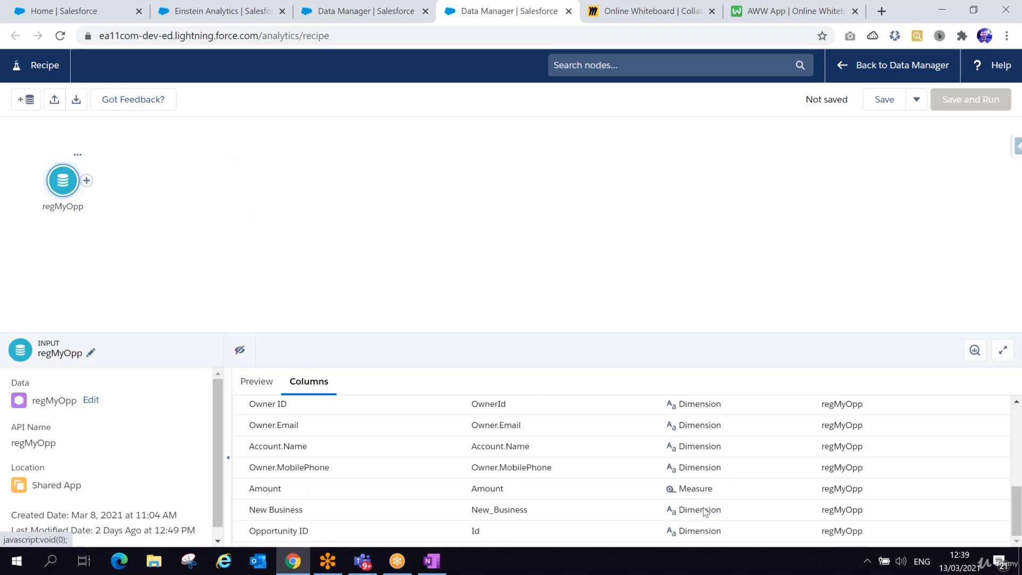
scroll(845, 459, "up", 2)
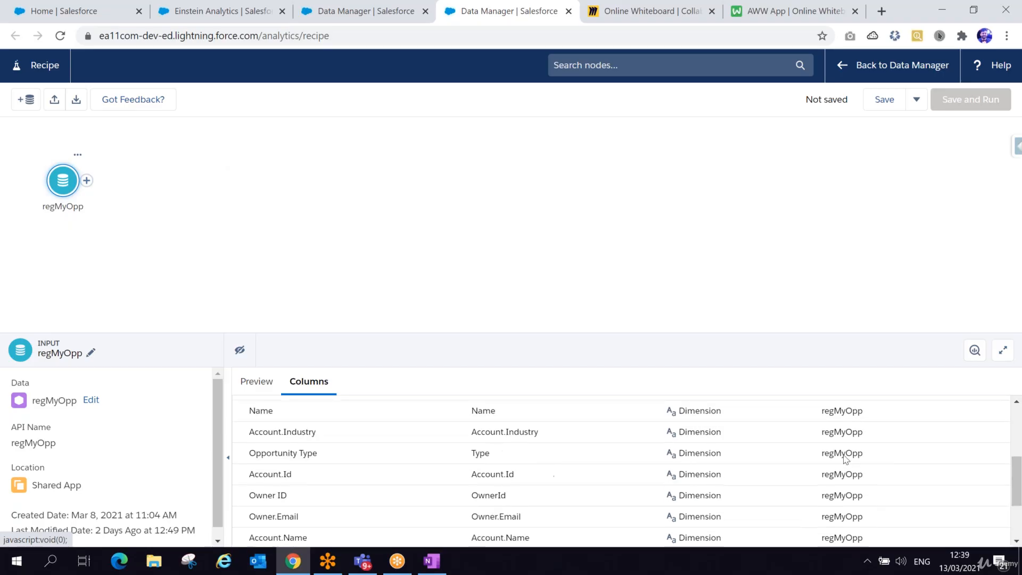
scroll(846, 459, "up", 3)
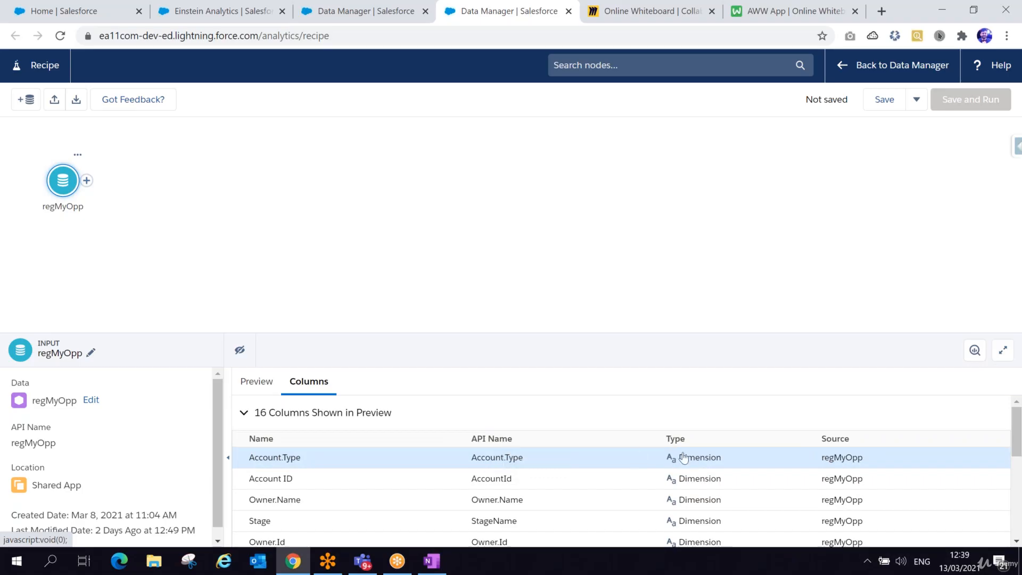
scroll(686, 457, "down", 5)
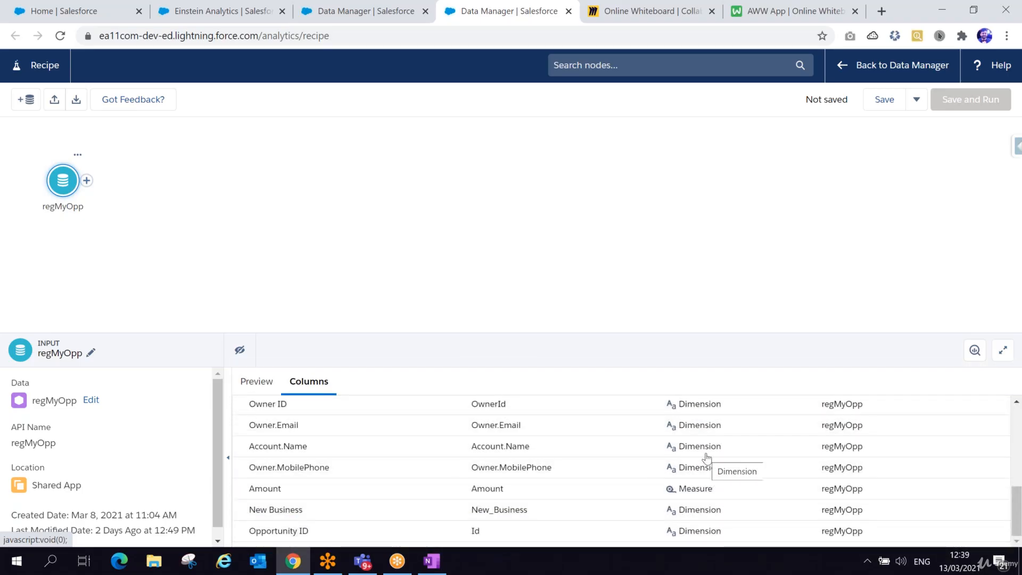
scroll(706, 458, "up", 5)
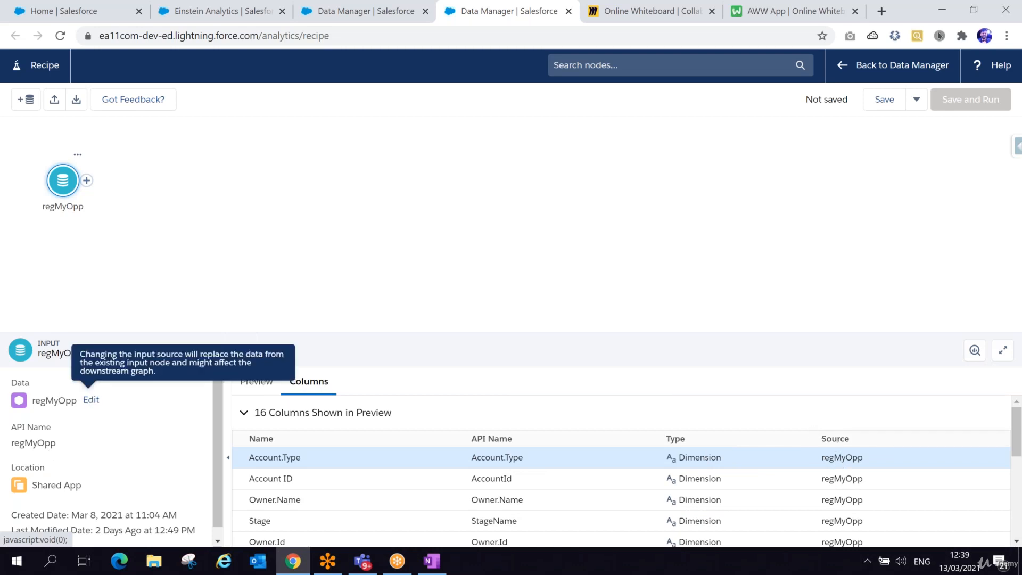
Review the regMyOpp input's details and highlight its API name.
scroll(69, 447, "down", 1)
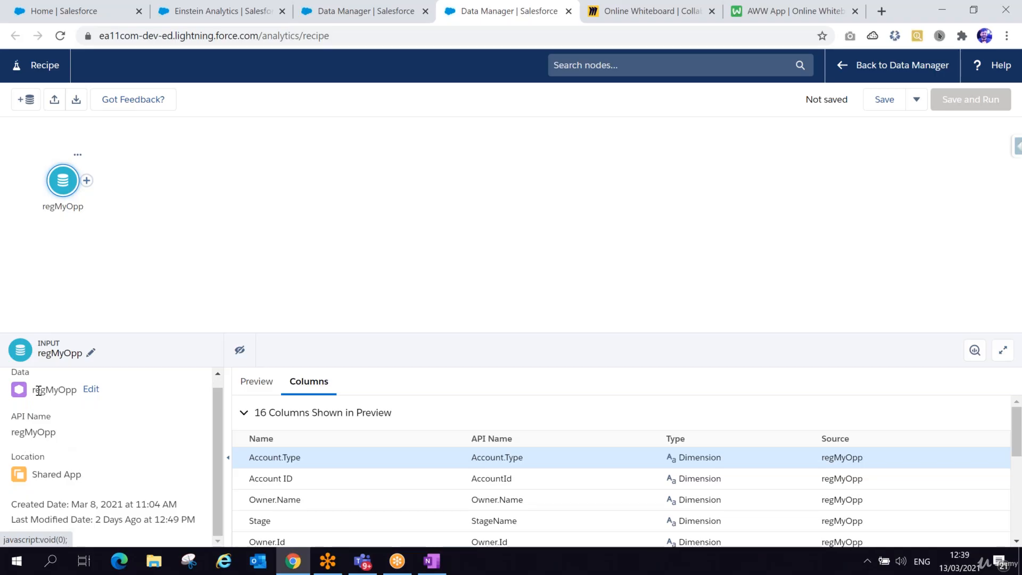
left_click_drag(13, 433, 73, 436)
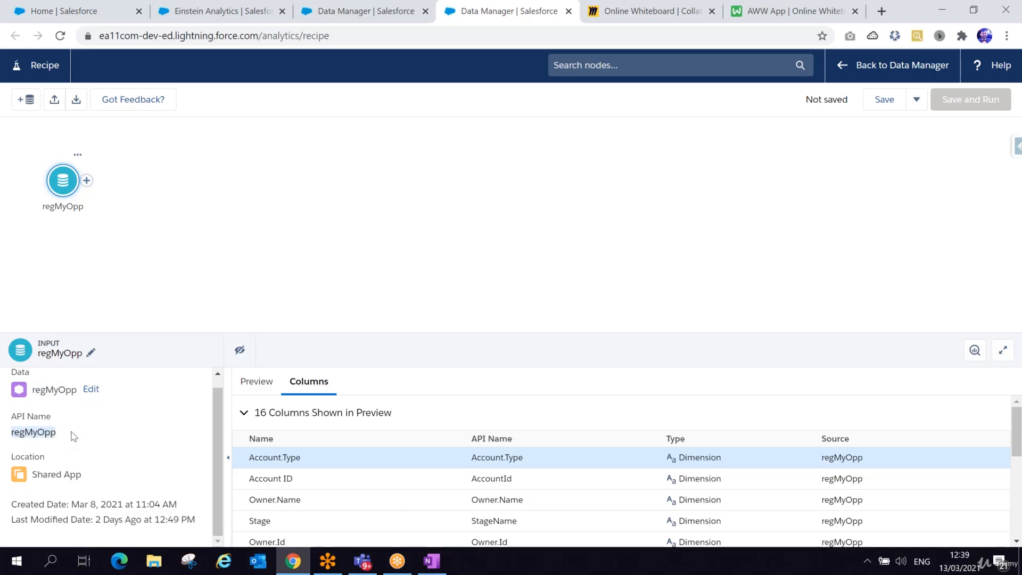
Highlight the regMyOpp input's location and view its editable name and description without changing them.
left_click_drag(95, 481, 44, 473)
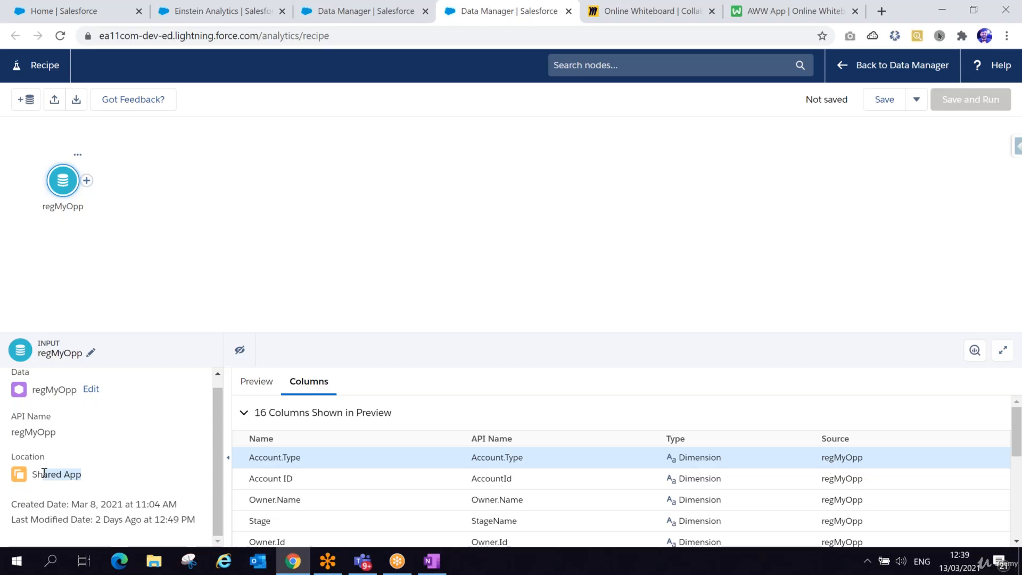
left_click(91, 356)
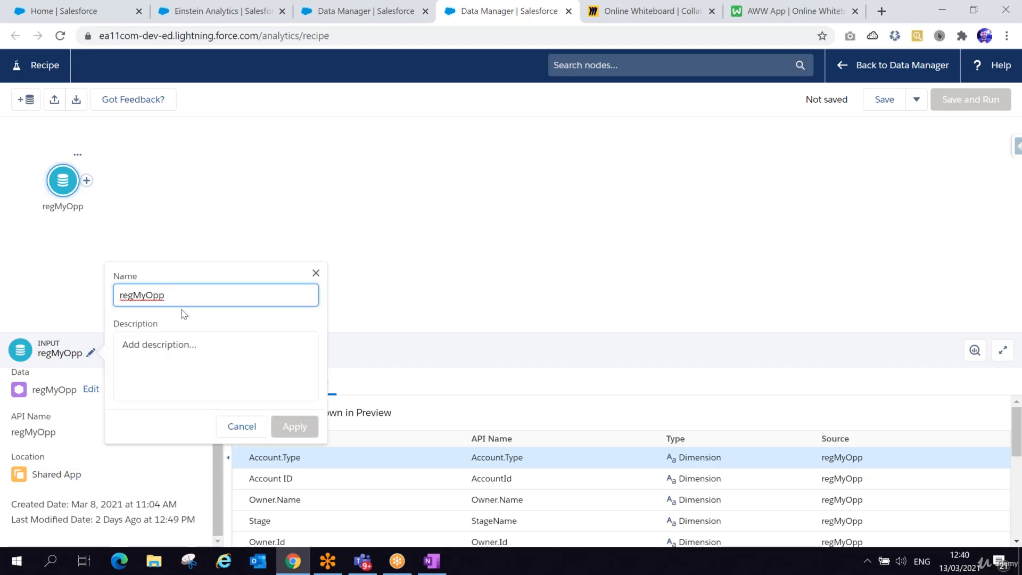
left_click(242, 427)
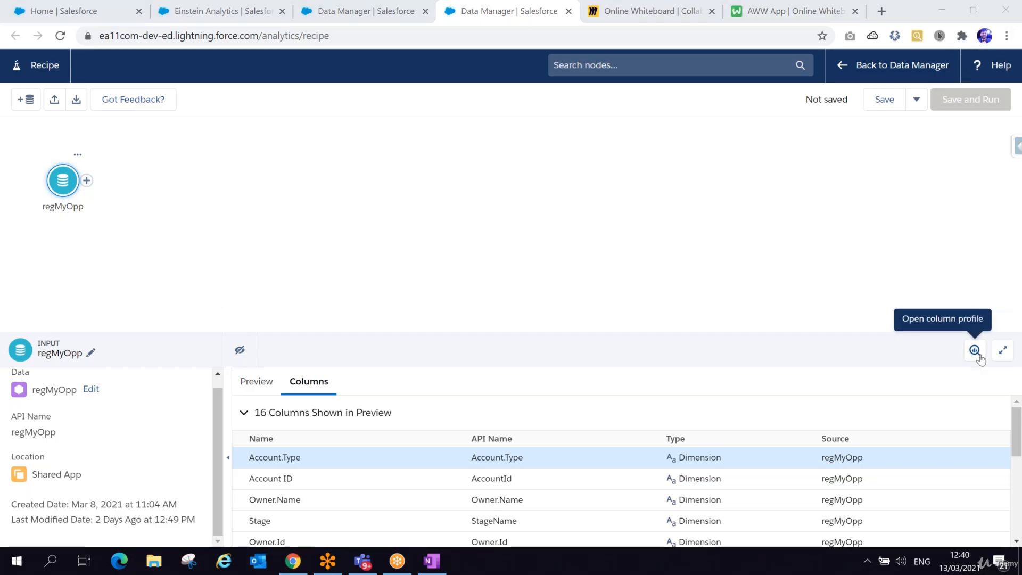
Return to the data preview and examine the Name column's profile, including its valid, missing and frequent values.
left_click(257, 382)
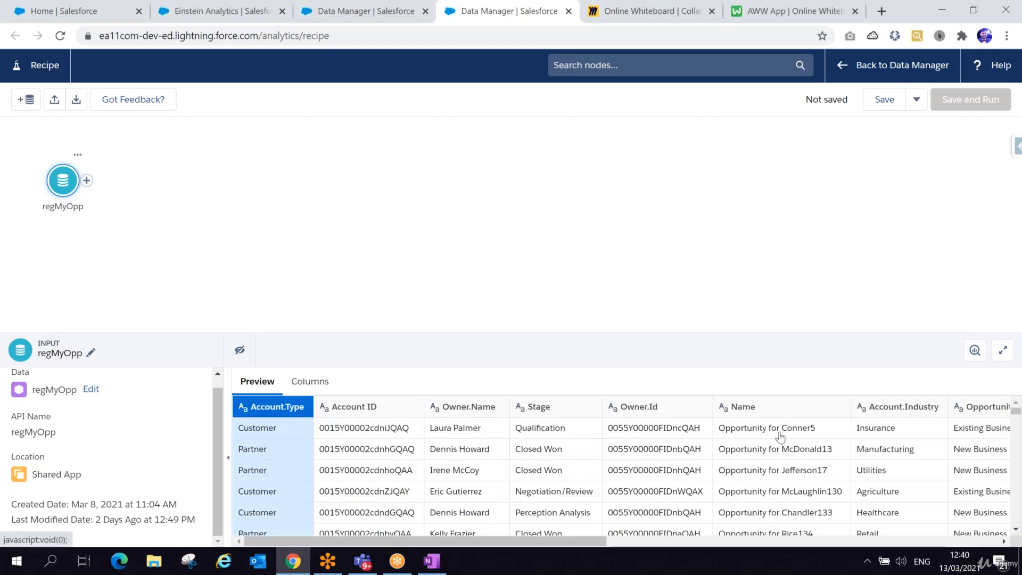
left_click(775, 406)
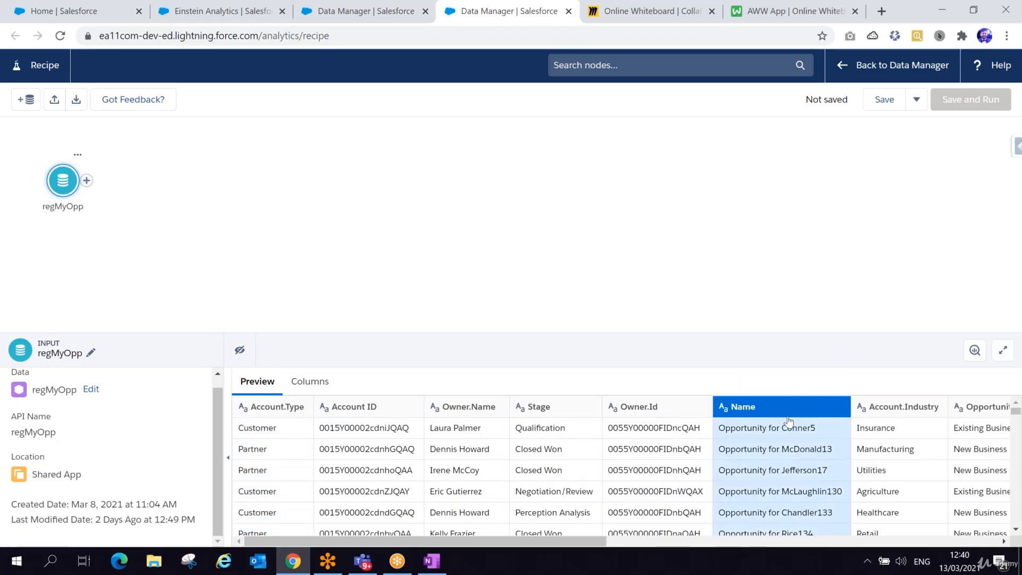
left_click(975, 352)
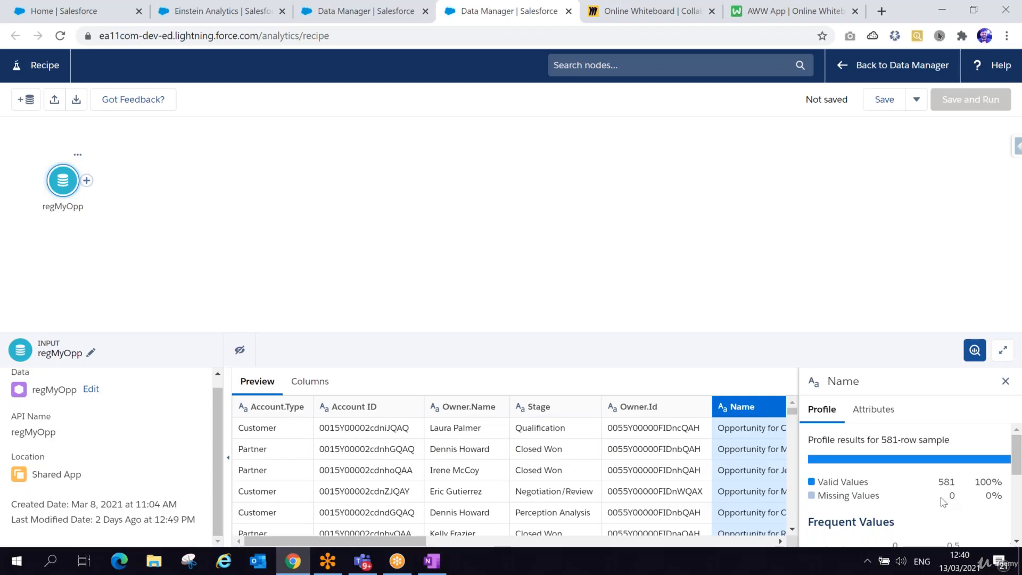
scroll(900, 502, "down", 2)
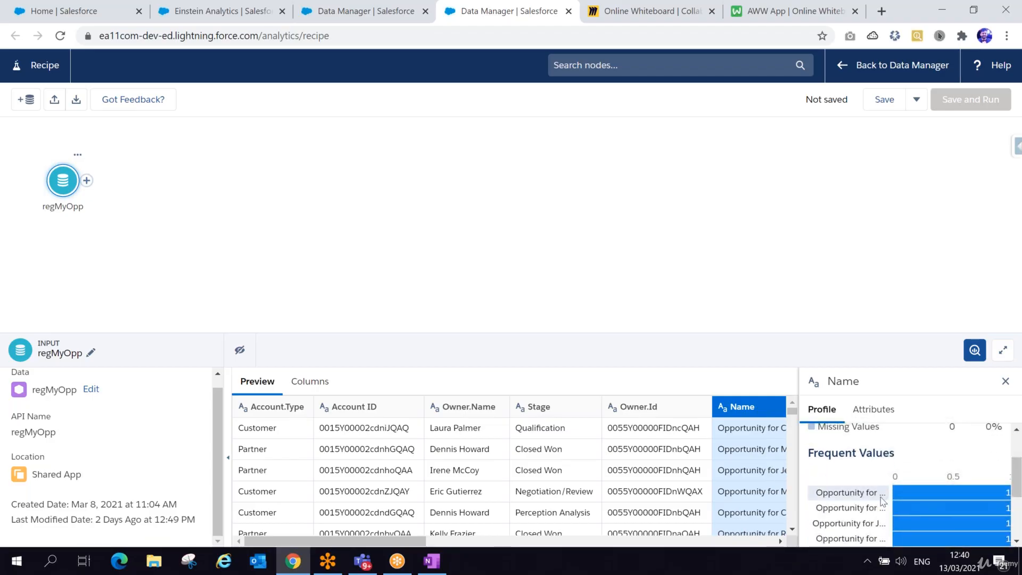
scroll(893, 503, "down", 3)
scroll(910, 484, "up", 5)
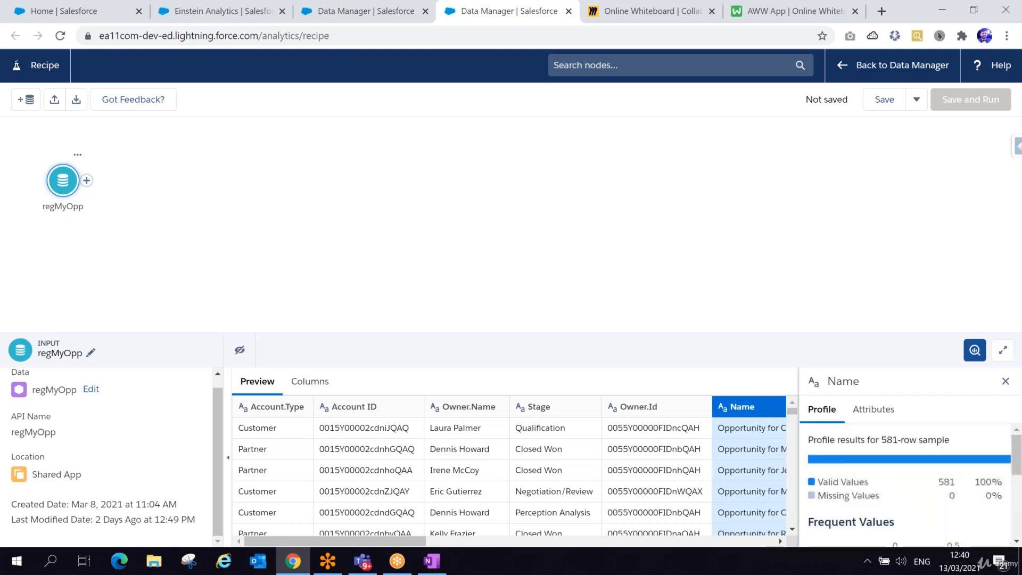
Examine the Stage column's profile, including the distribution of its frequent values.
left_click(546, 409)
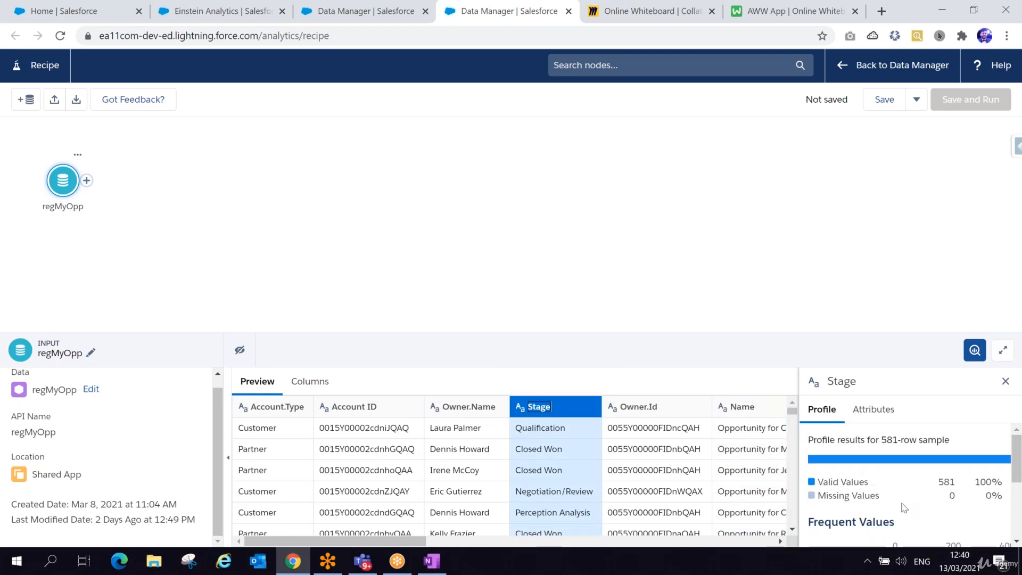
scroll(908, 513, "down", 1)
scroll(908, 511, "down", 2)
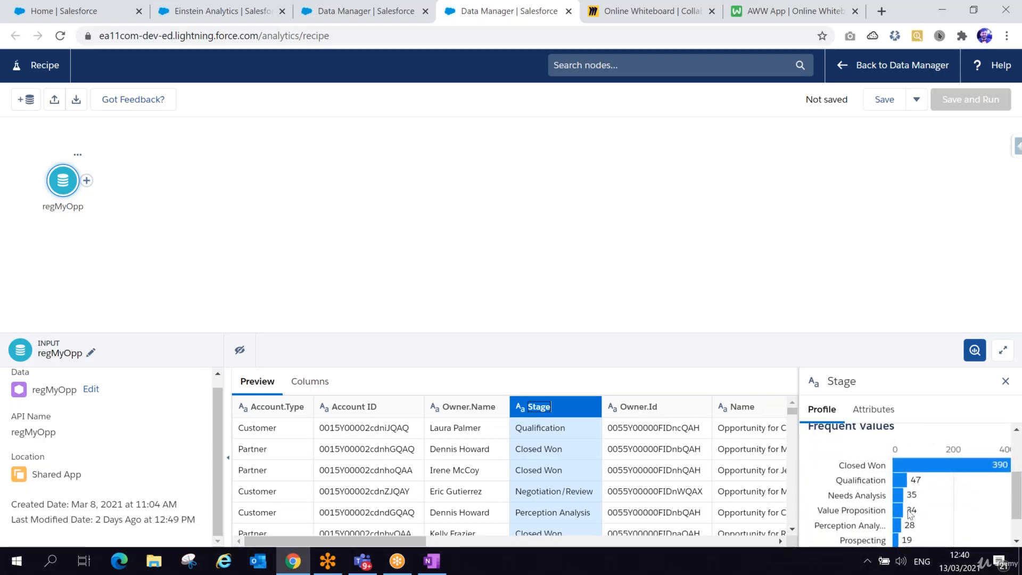
mouse_move(1006, 464)
scroll(861, 495, "down", 2)
scroll(861, 499, "up", 5)
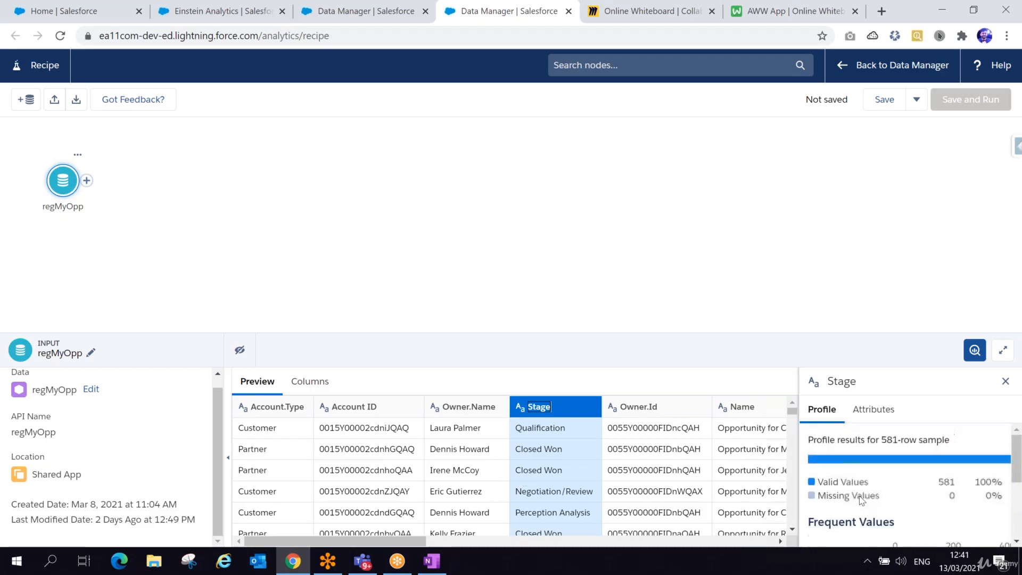
Review the Stage column's attributes, highlight its API name, and close the column profile.
left_click(878, 411)
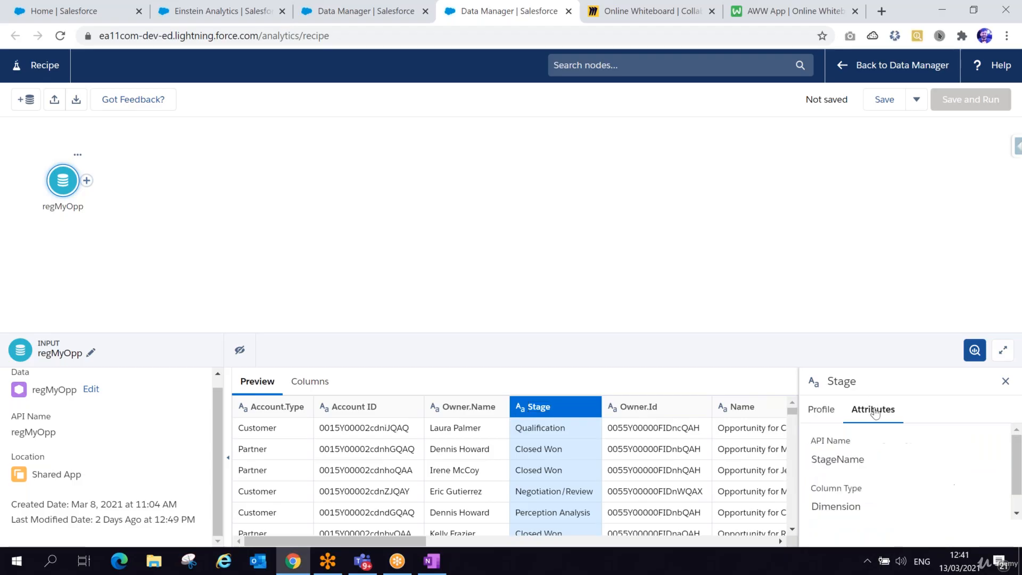
left_click(816, 458)
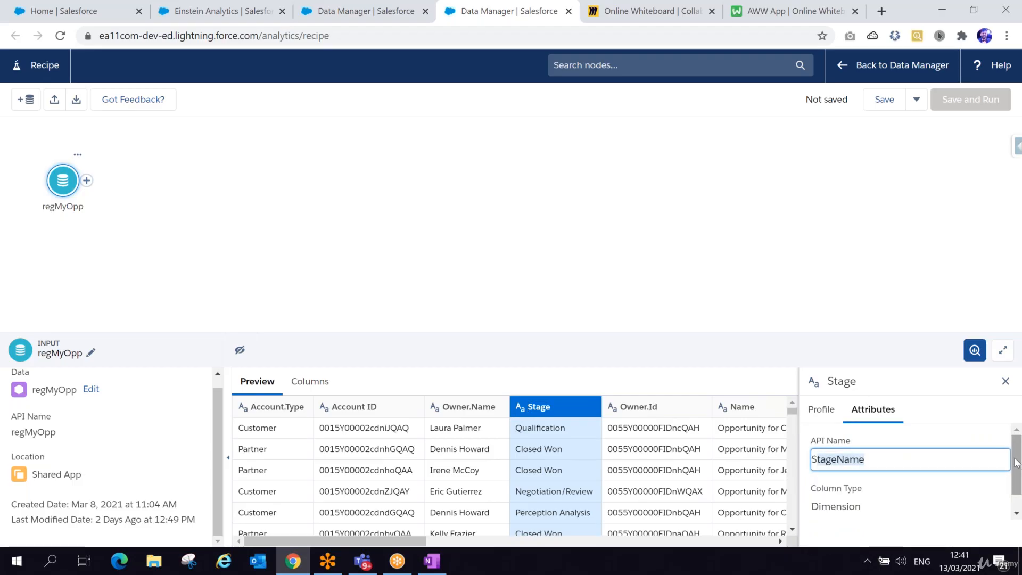
scroll(1016, 463, "down", 1)
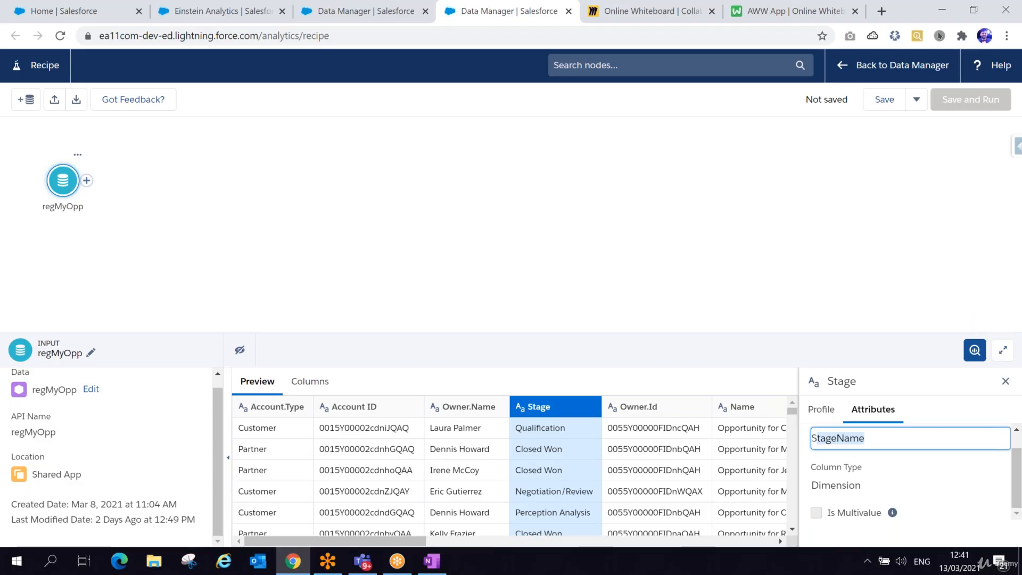
left_click(1005, 381)
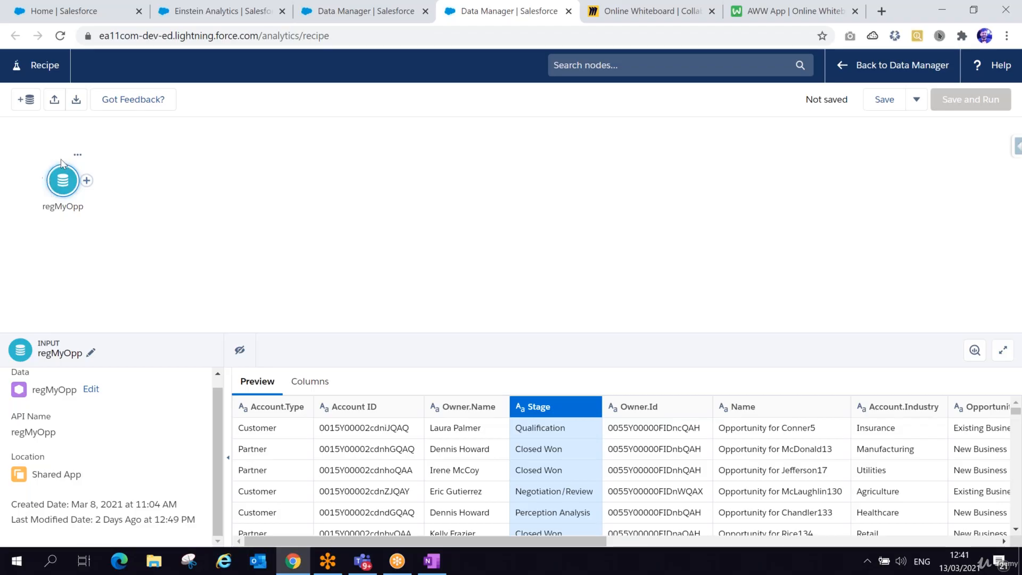
Add a Transform node after the regMyOpp input and view the node types that can follow it, without adding another.
left_click(86, 182)
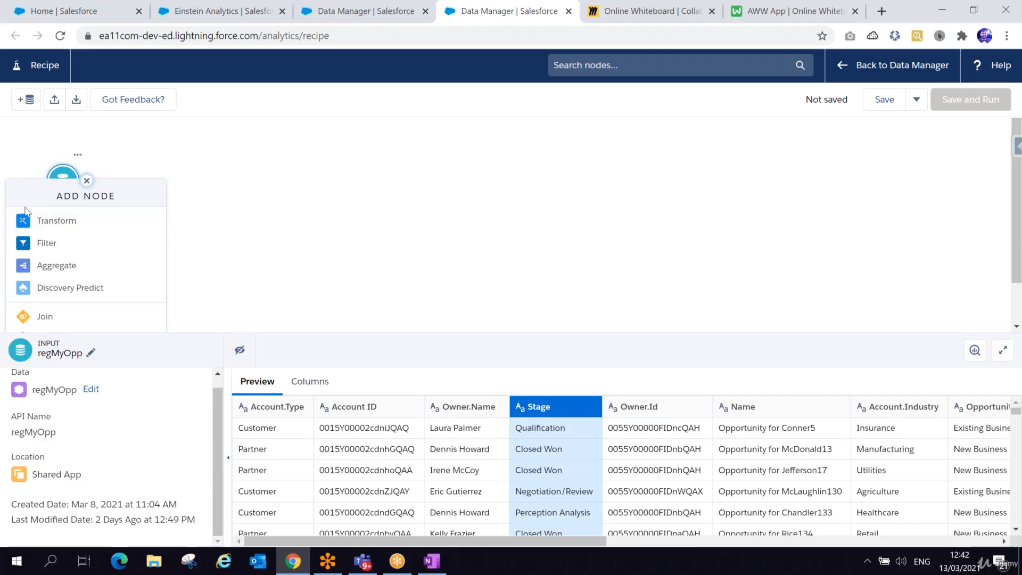
left_click(51, 222)
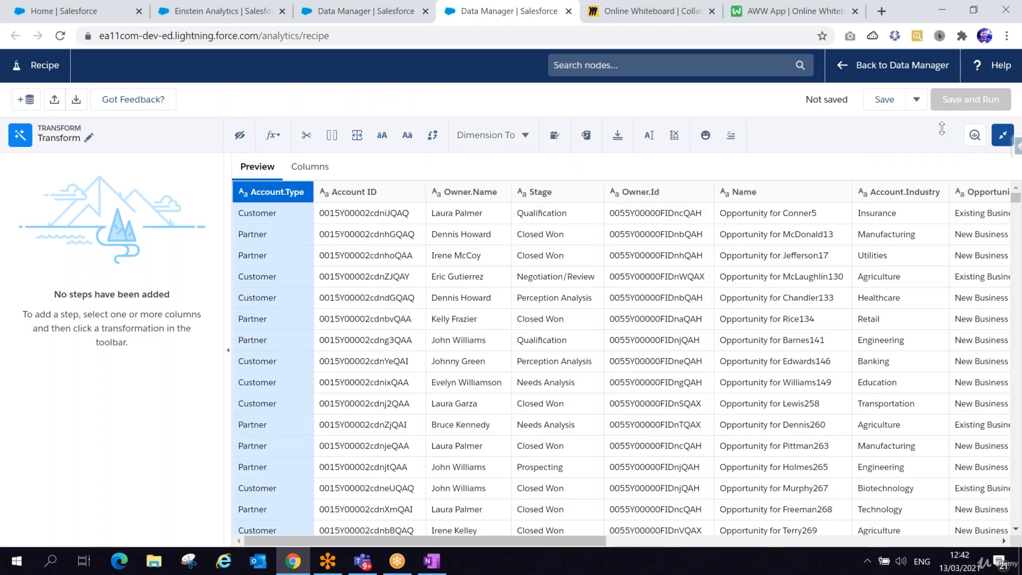
left_click(1003, 137)
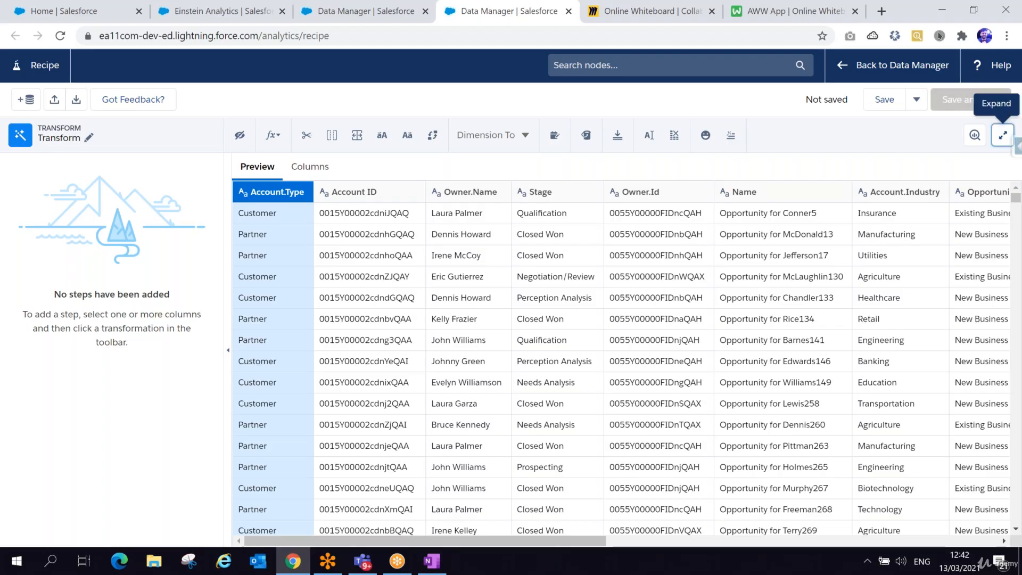
left_click(1003, 137)
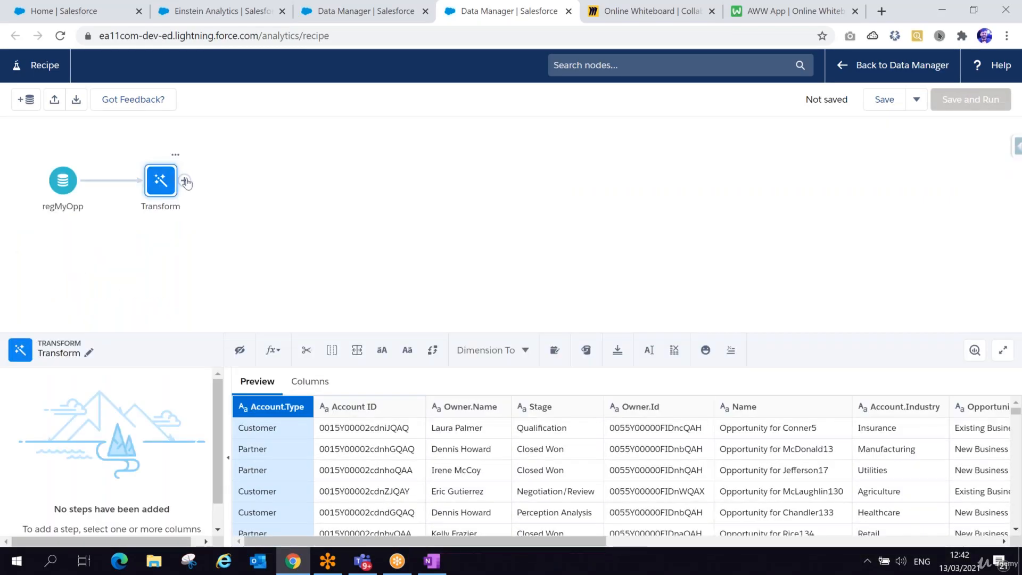
left_click(185, 181)
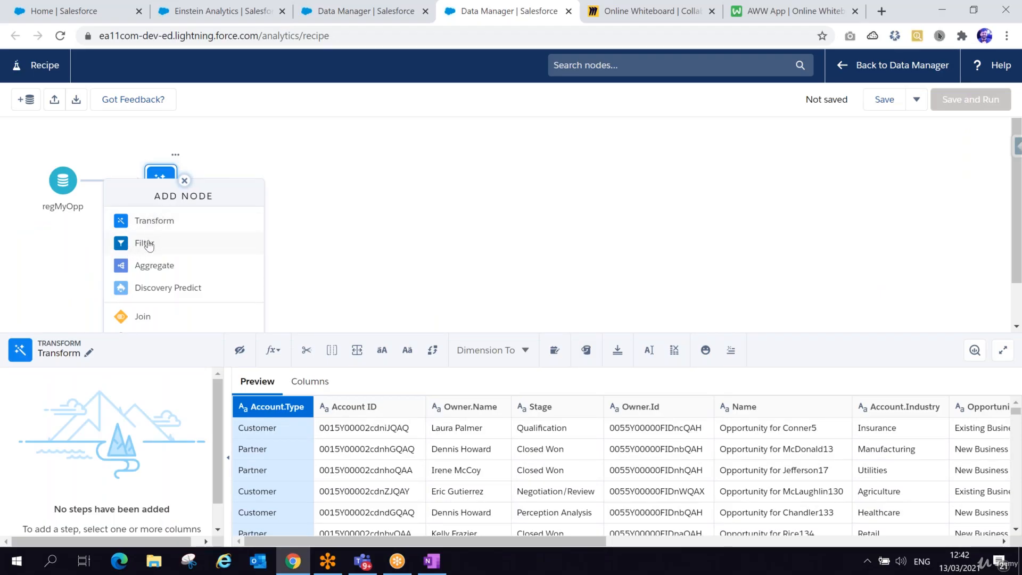
left_click(315, 210)
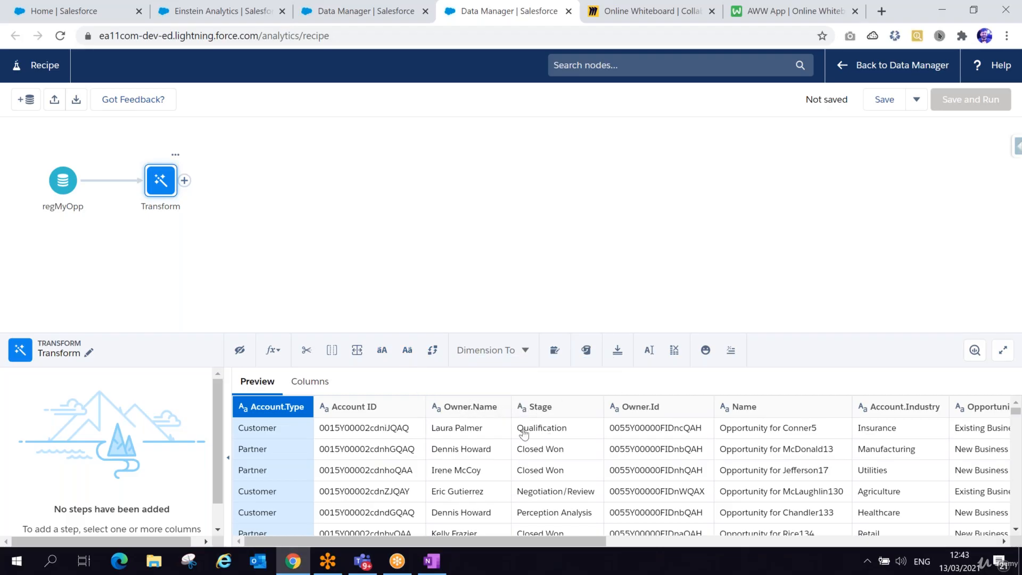
Apply an Uppercase transformation to the Stage column with results in the Original Column, and check the converted values.
left_click(458, 408)
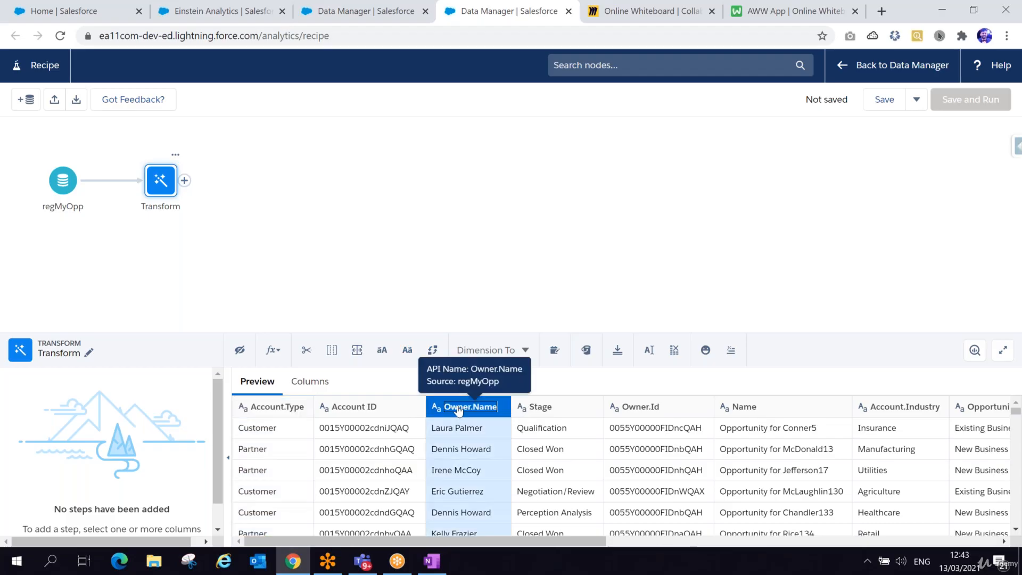
left_click(540, 408)
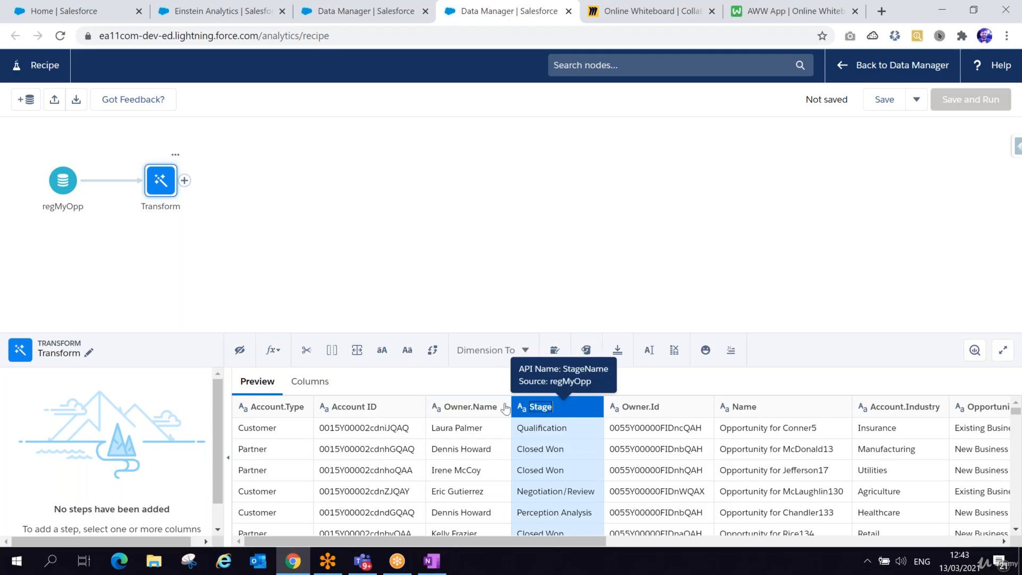
left_click(383, 354)
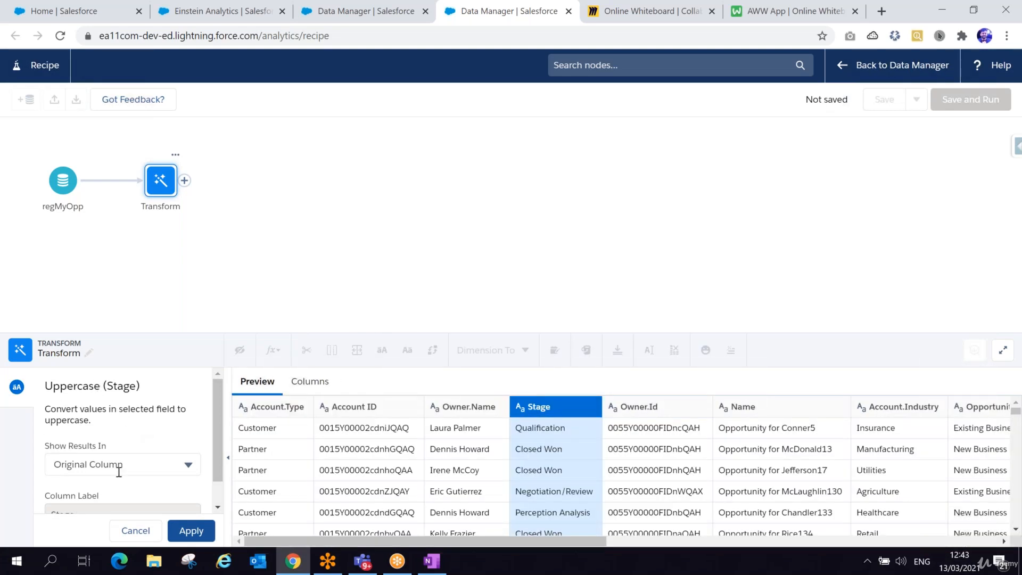
left_click_drag(215, 397, 216, 417)
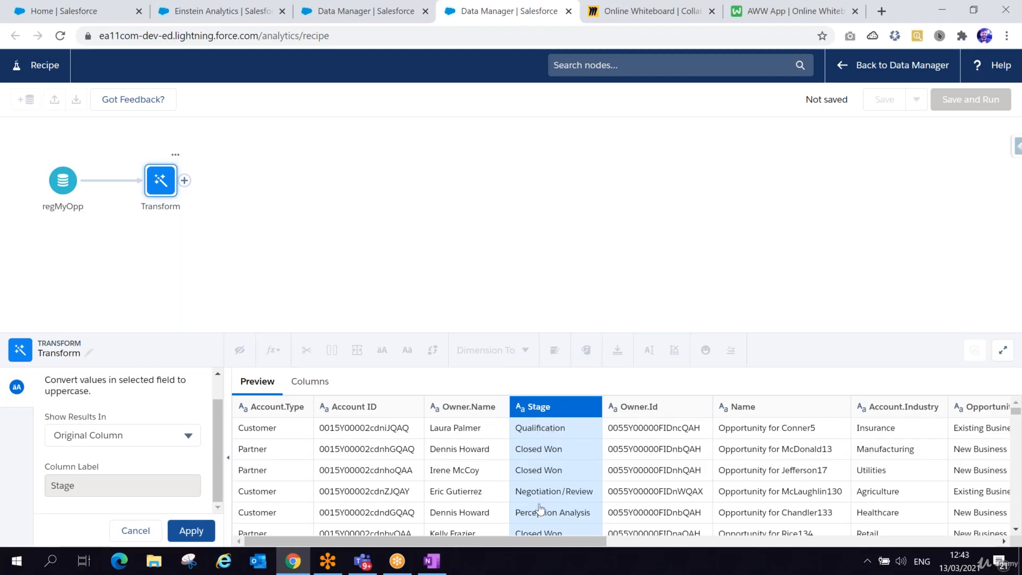
left_click(189, 436)
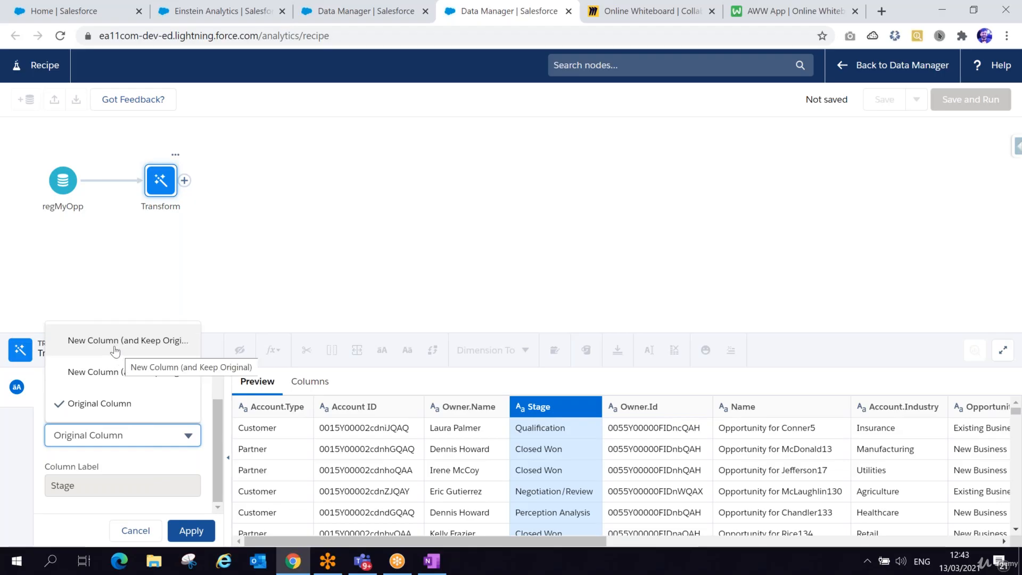
left_click(157, 460)
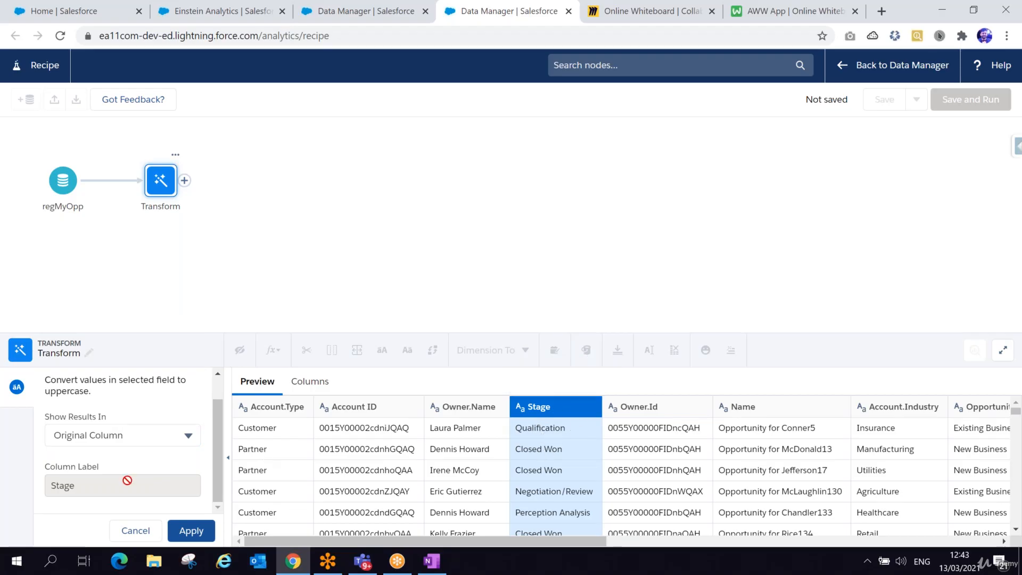
scroll(127, 480, "up", 1)
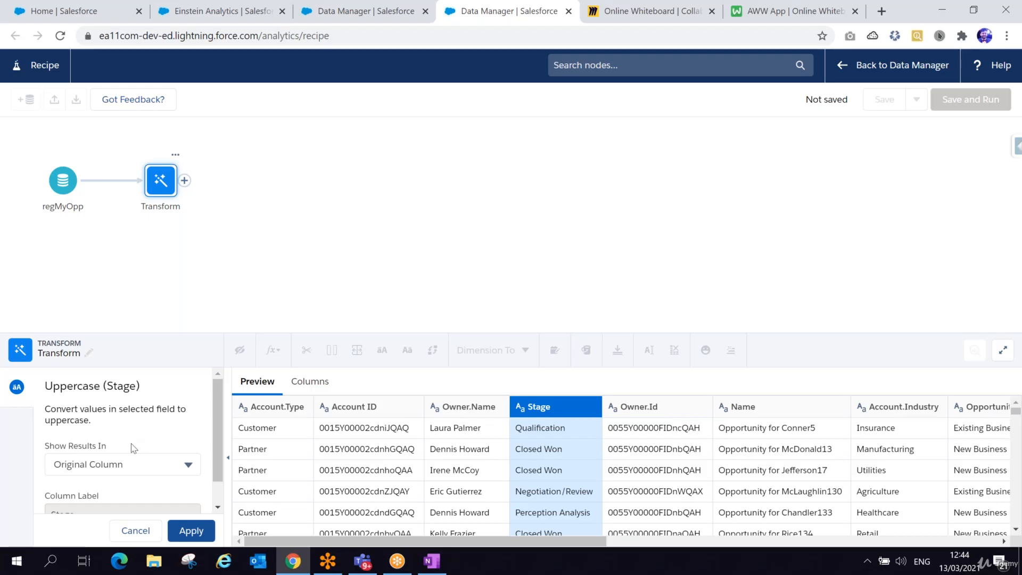
scroll(141, 464, "down", 1)
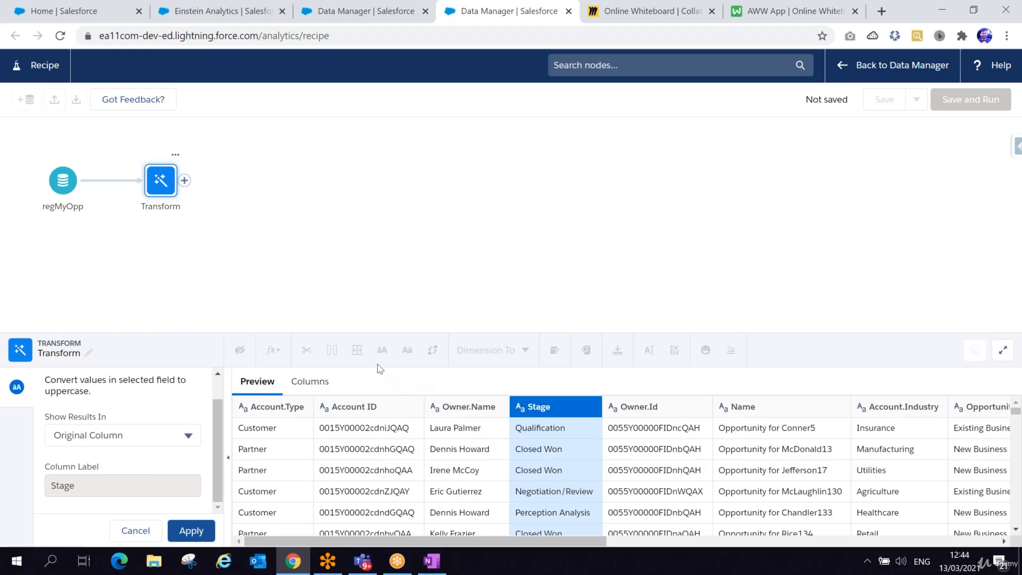
left_click(190, 530)
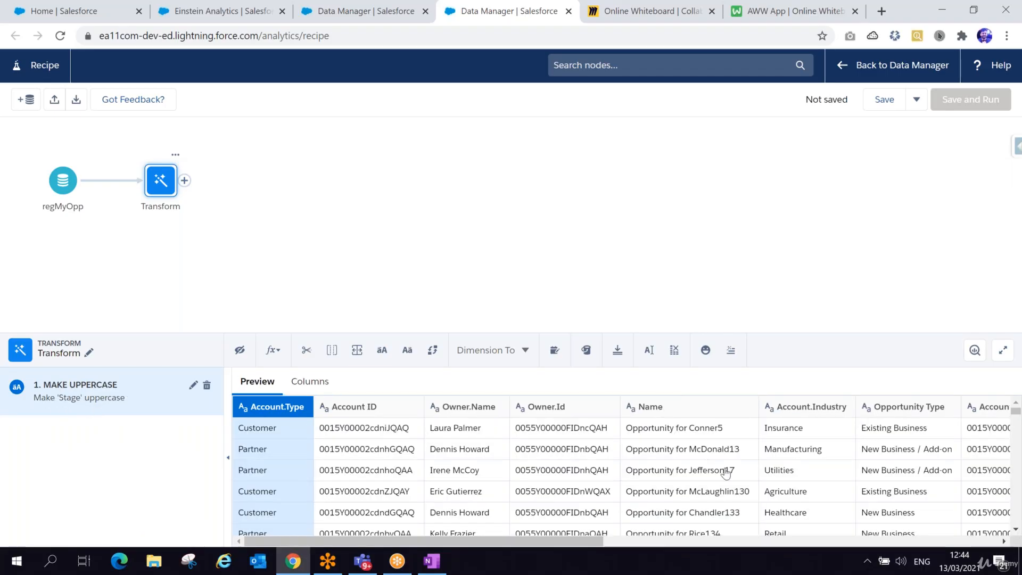
scroll(725, 473, "right", 10)
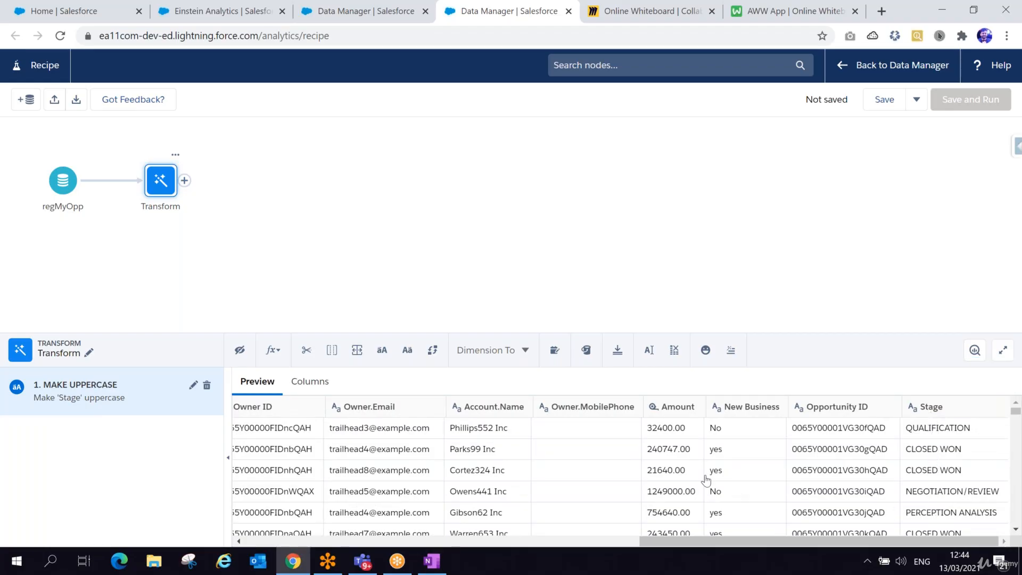
Inspect the Owner.MobilePhone column's values in the preview and open its column profile.
scroll(706, 480, "left", 3)
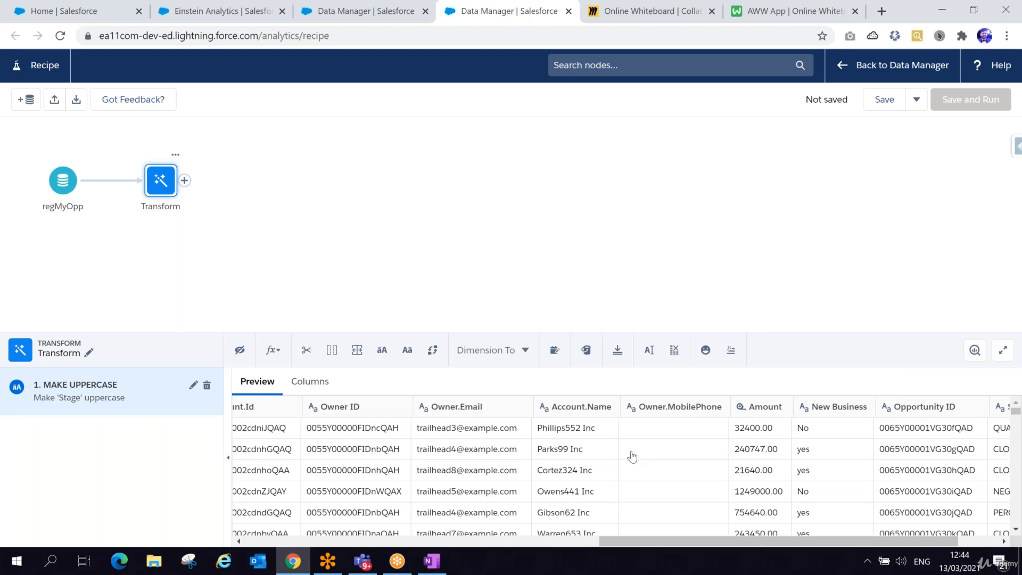
scroll(631, 456, "left", 2)
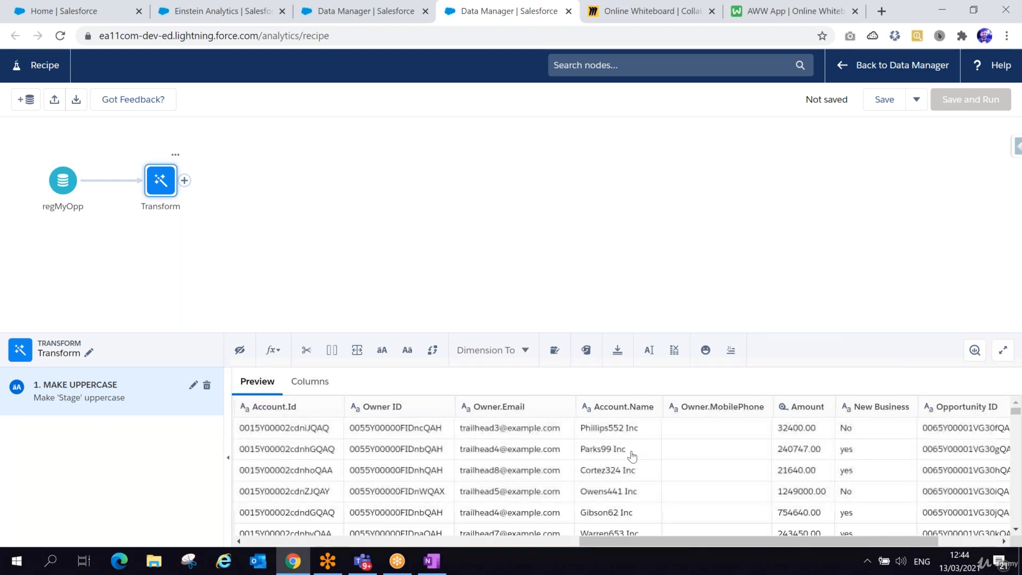
left_click(724, 406)
scroll(722, 506, "down", 5)
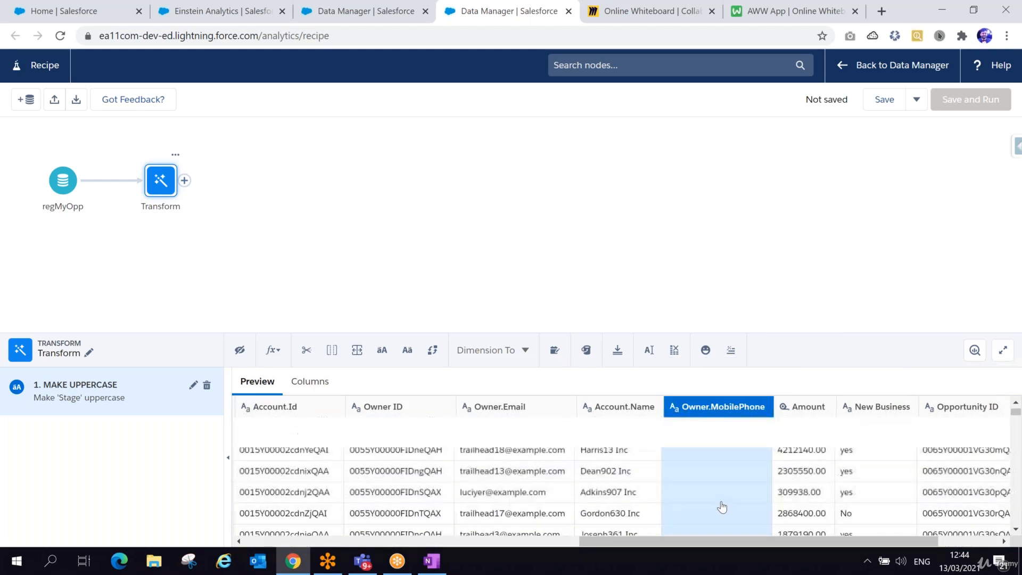
left_click(975, 350)
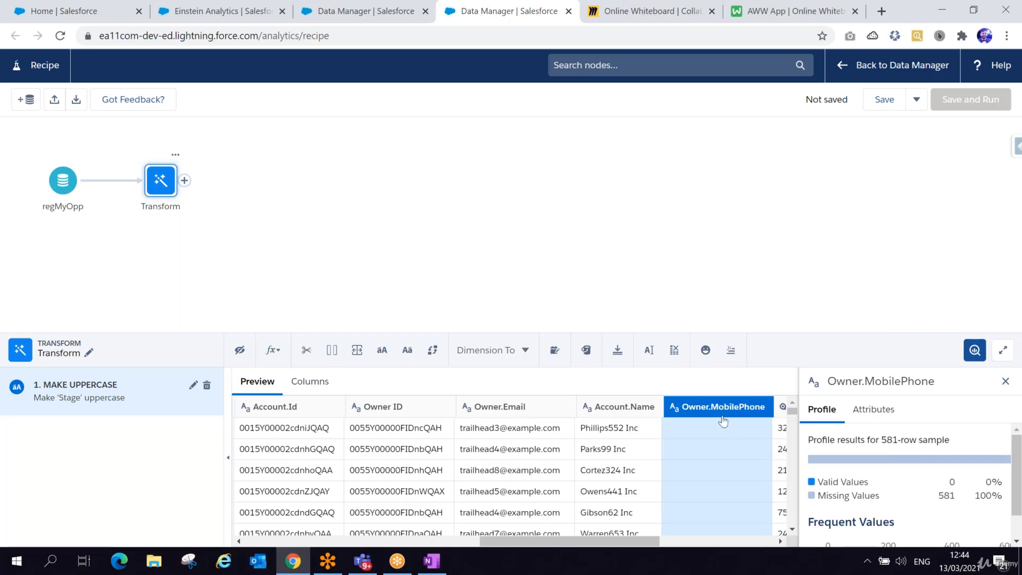
Close the Owner.MobilePhone column profile and view the data types a dimension can be converted to, without choosing one.
left_click(1005, 381)
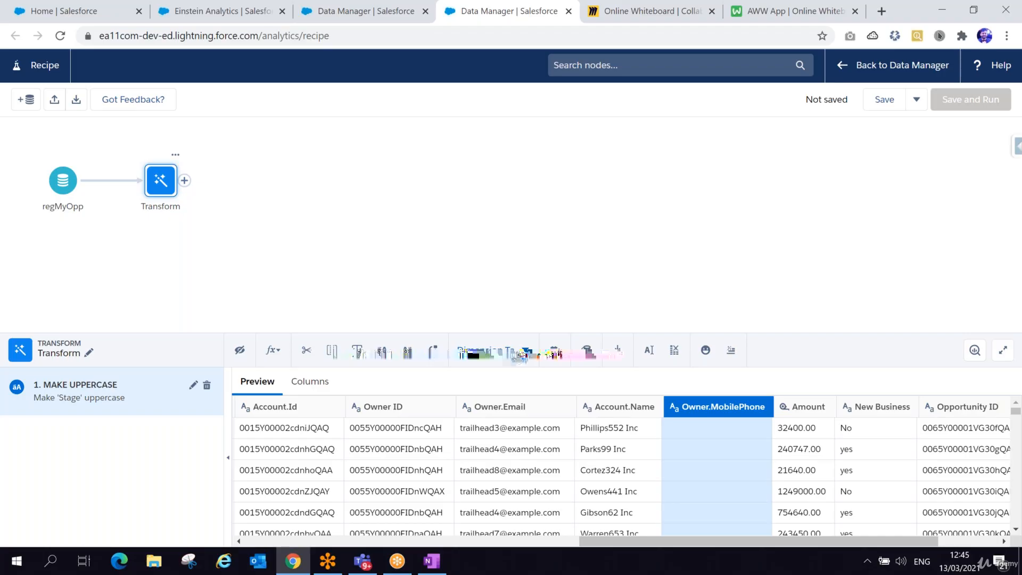
left_click(521, 357)
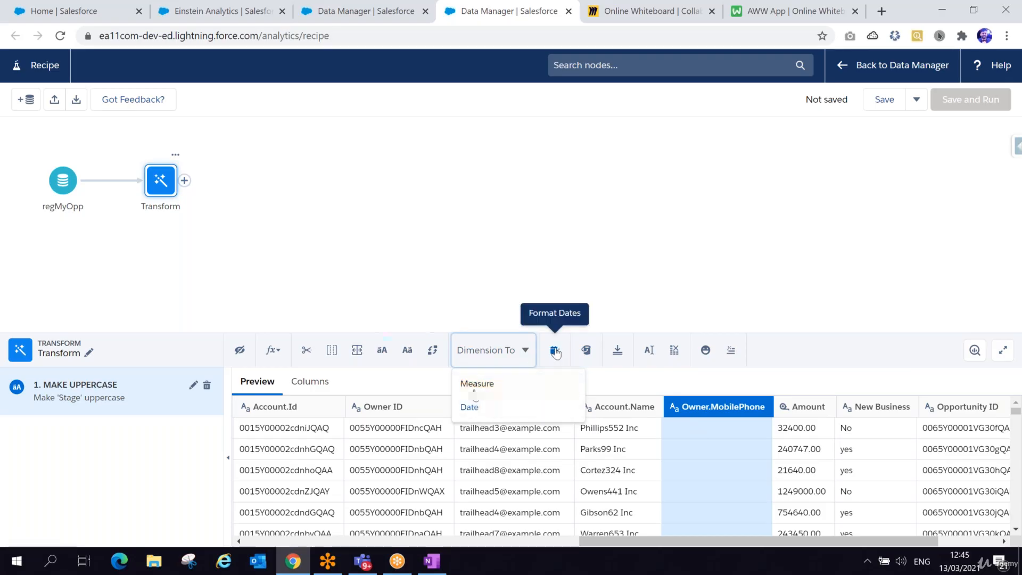
left_click(607, 373)
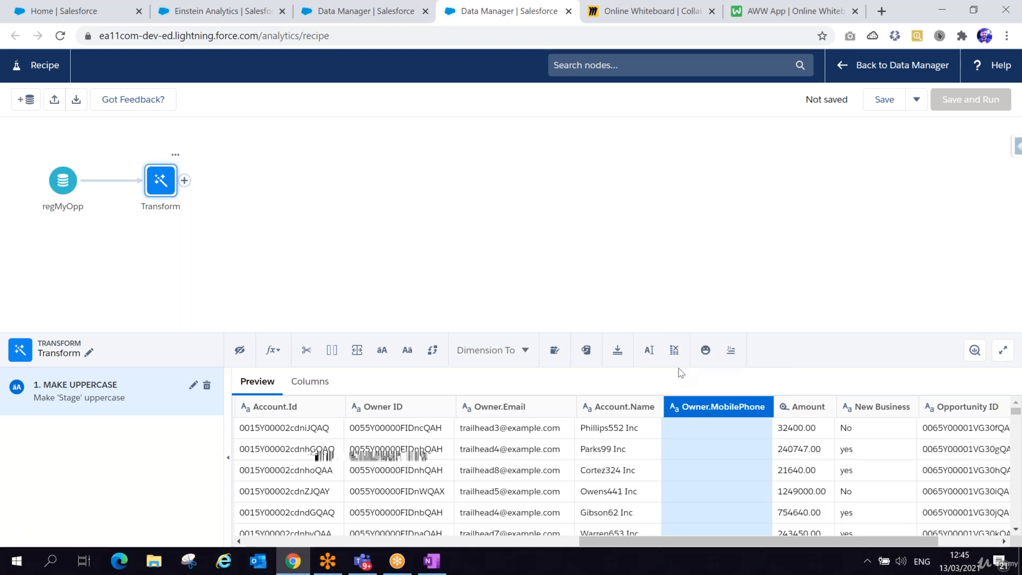
Drop the Owner.MobilePhone column from the recipe and check the remaining columns in the preview.
left_click(673, 350)
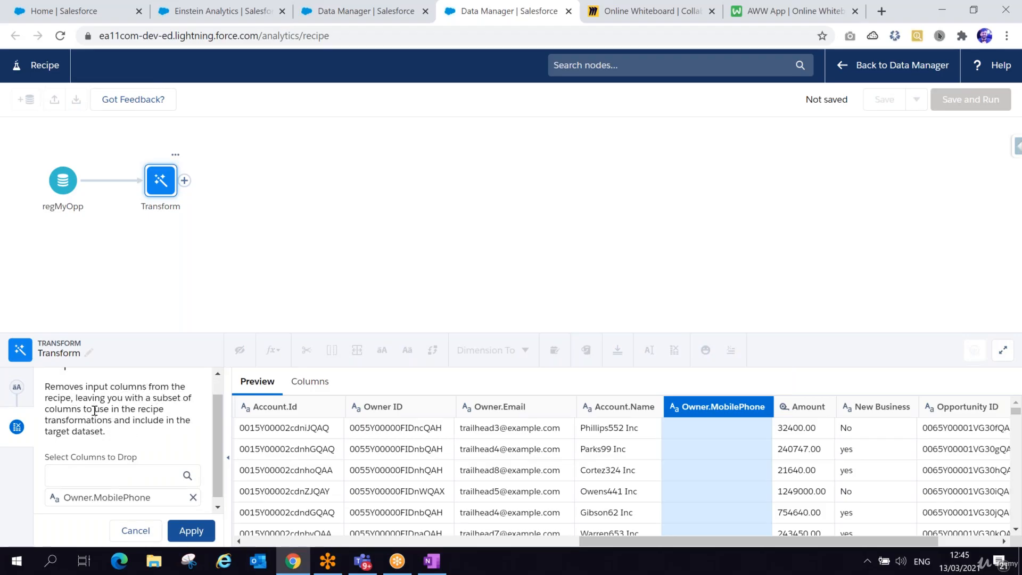
left_click_drag(83, 410, 113, 420)
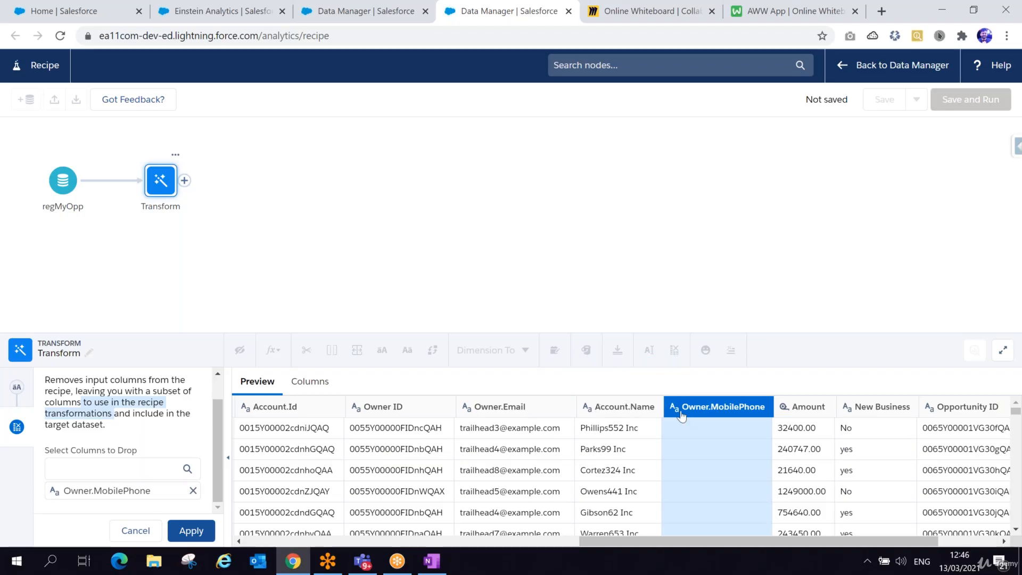
left_click(131, 464)
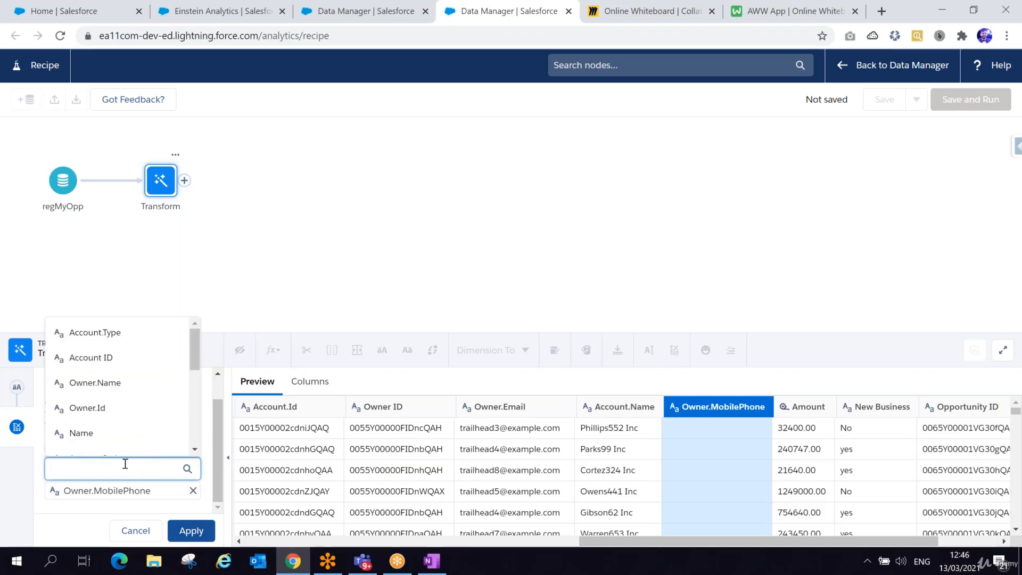
left_click(69, 506)
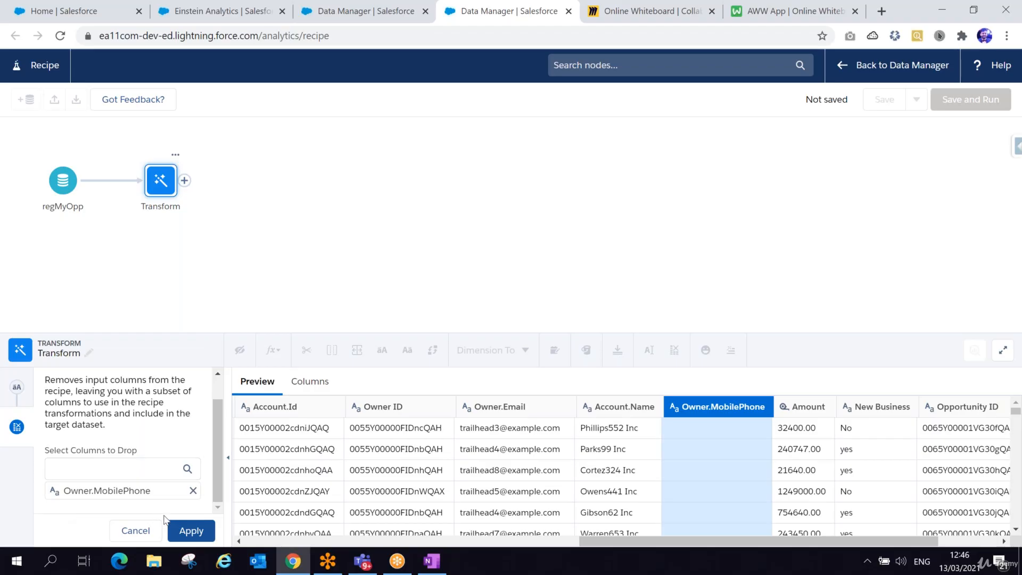
left_click(182, 531)
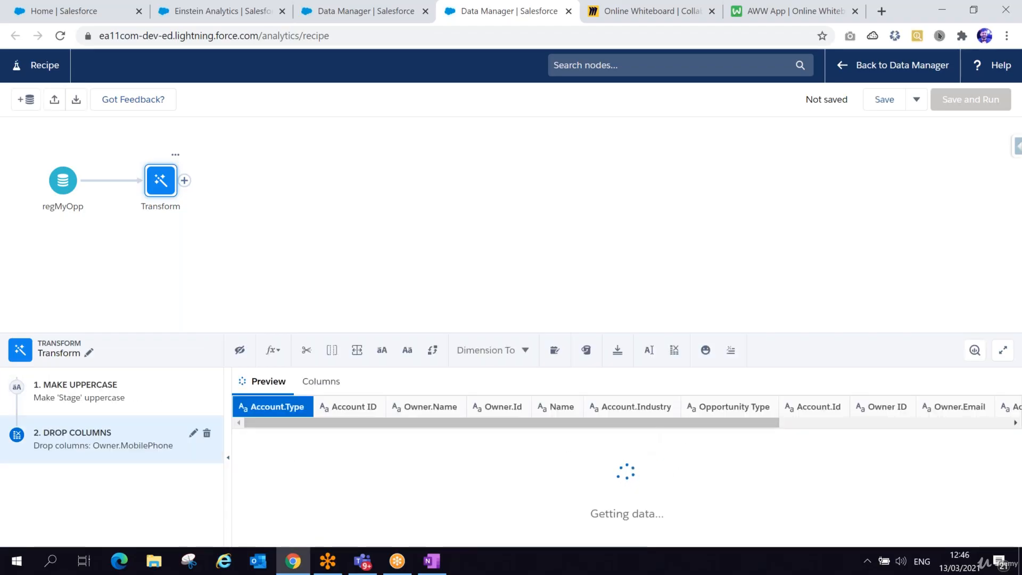
scroll(716, 451, "right", 10)
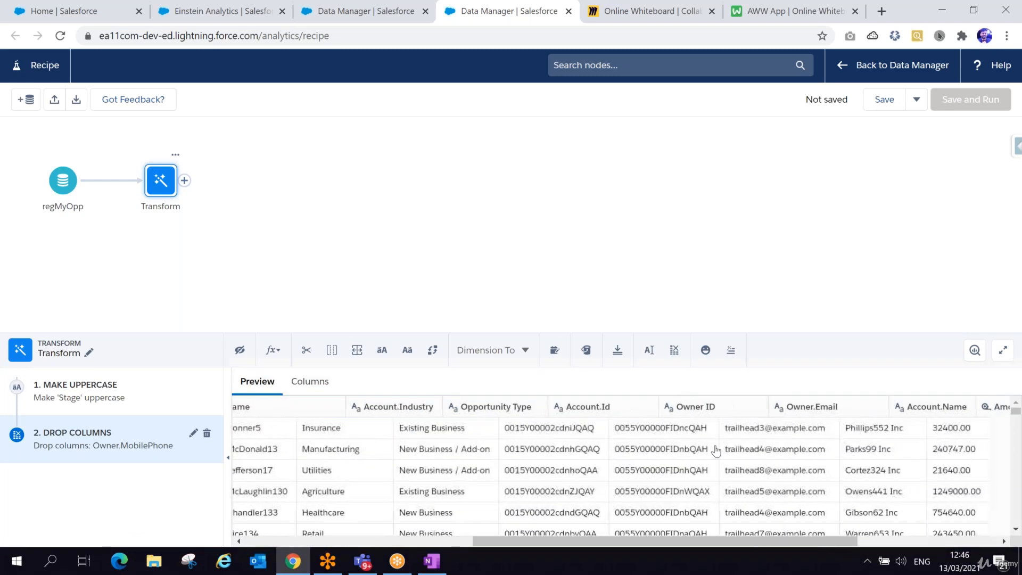
scroll(666, 451, "left", 2)
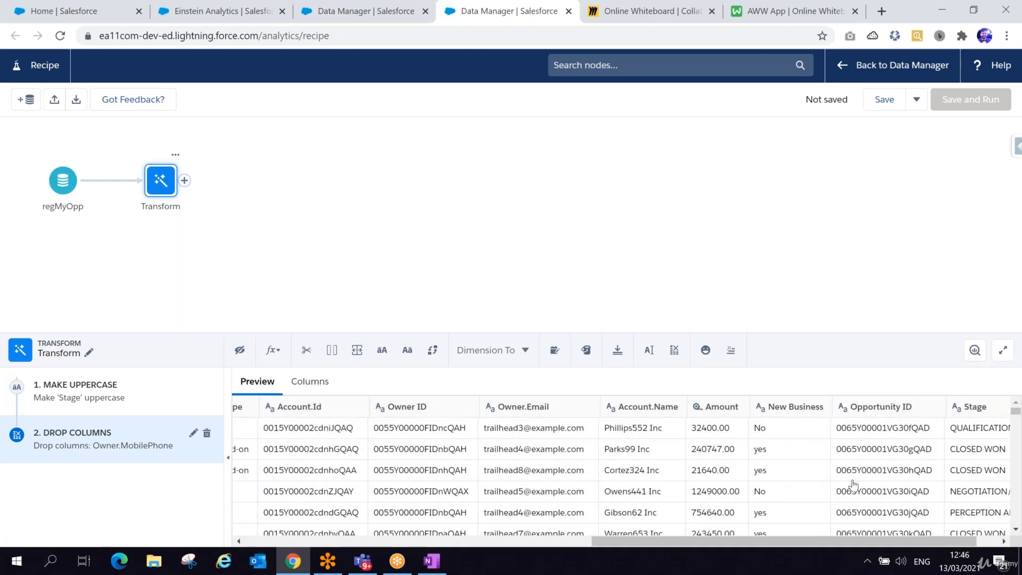
scroll(852, 484, "left", 6)
scroll(853, 485, "left", 6)
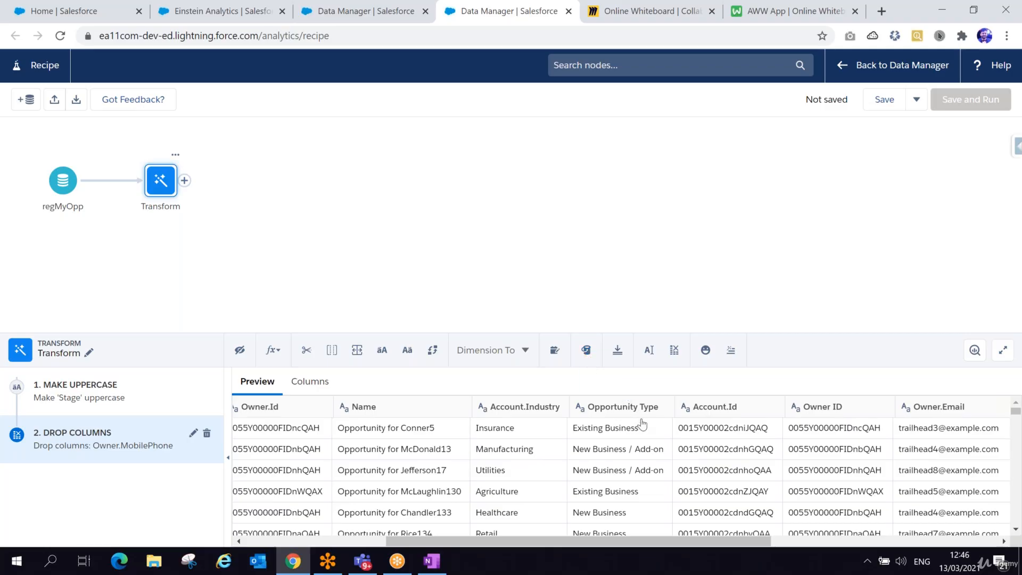
Start a Bucket transformation on the Stage column and review its description in an enlarged transform area.
scroll(642, 424, "right", 2)
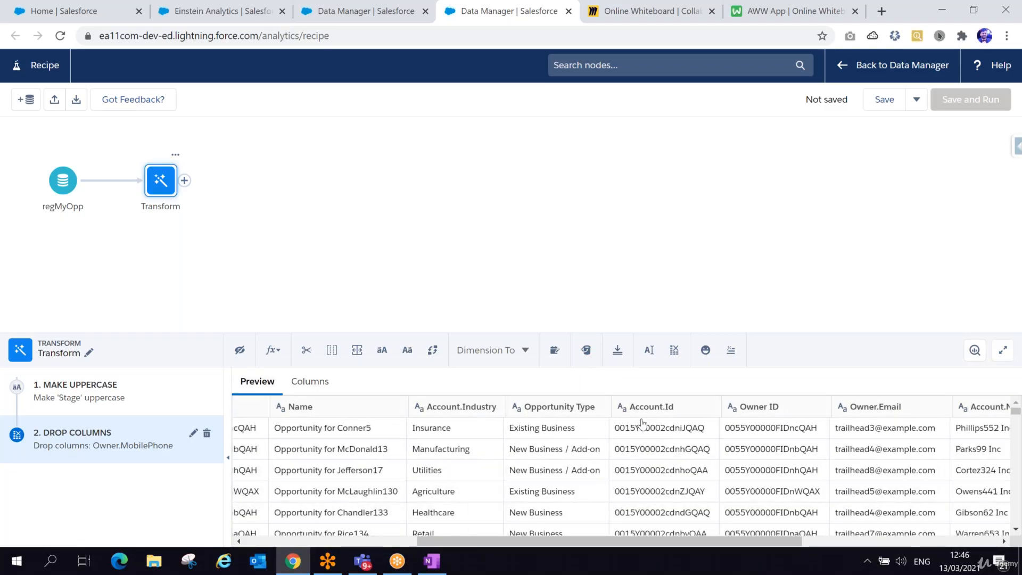
scroll(642, 423, "right", 10)
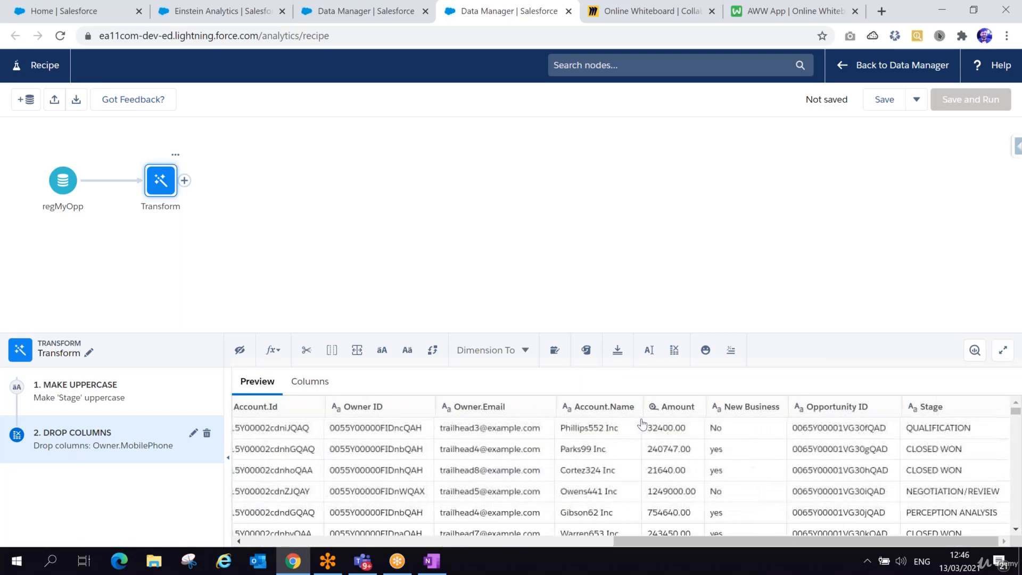
mouse_move(931, 410)
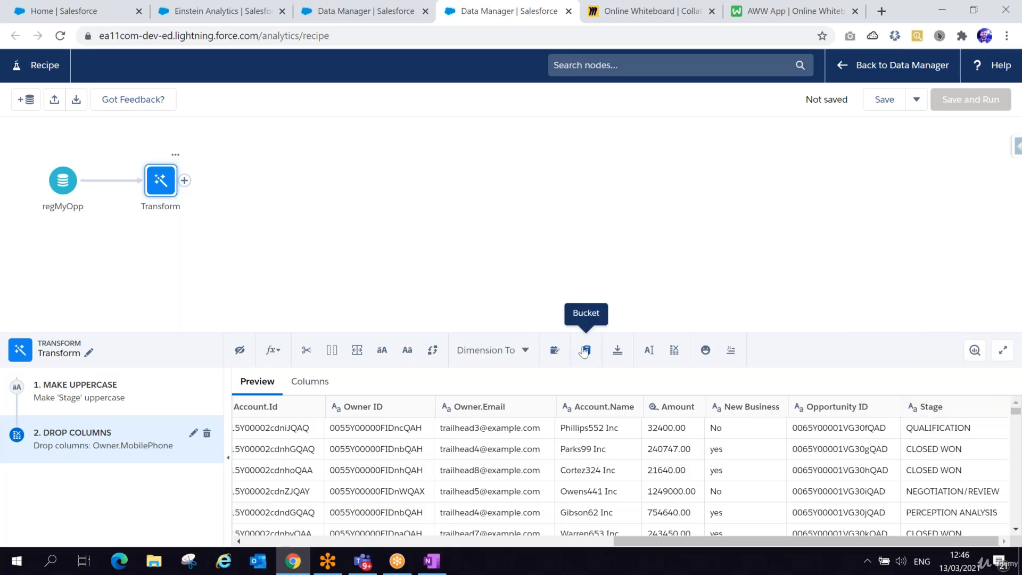
left_click(955, 409)
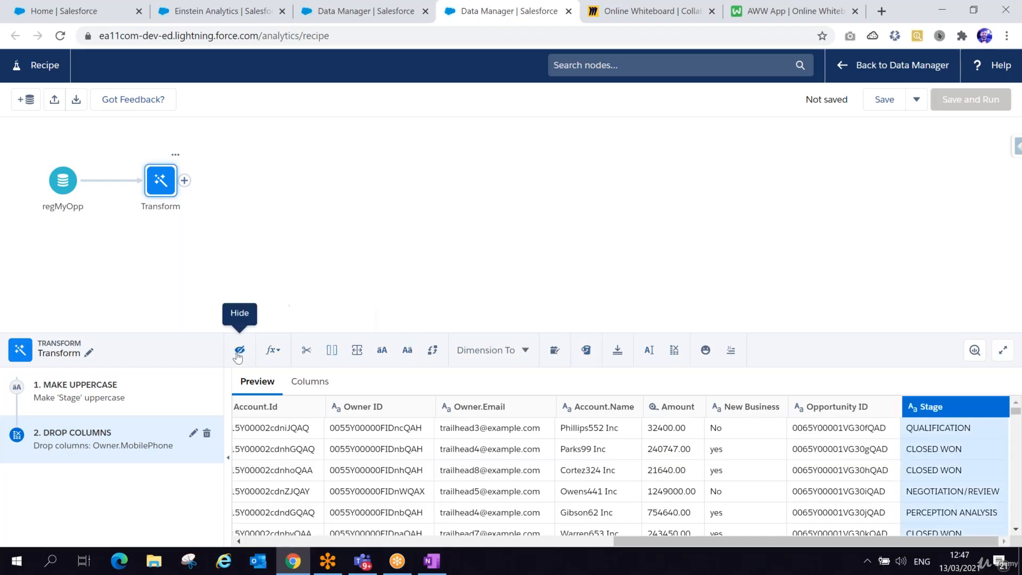
left_click(585, 353)
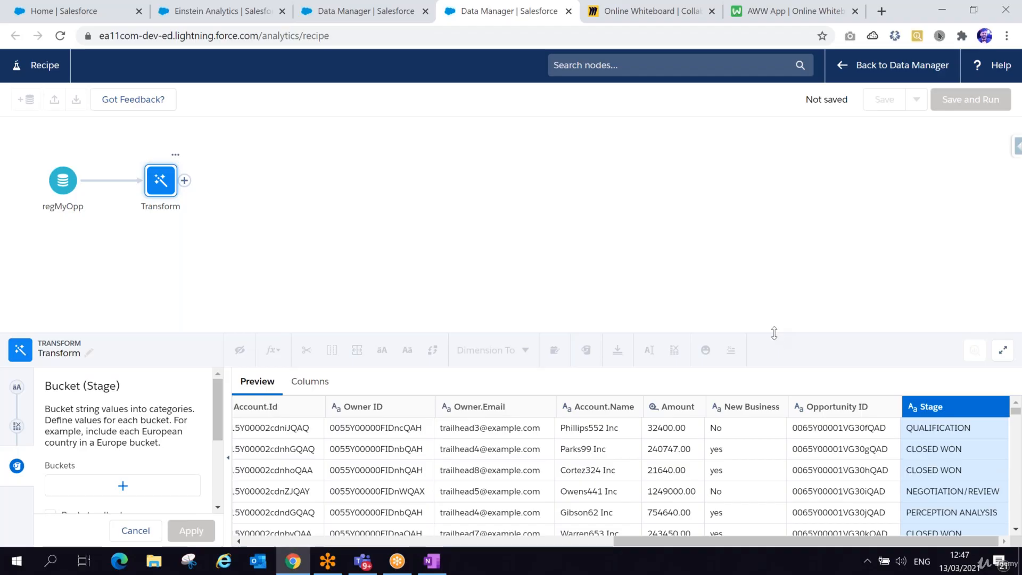
left_click_drag(770, 290, 771, 134)
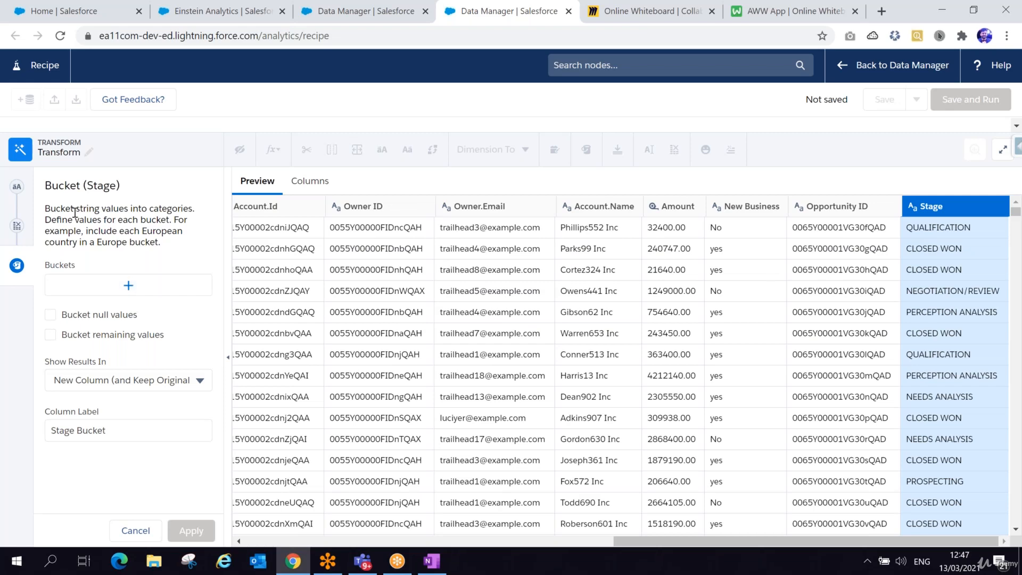
left_click_drag(74, 209, 191, 205)
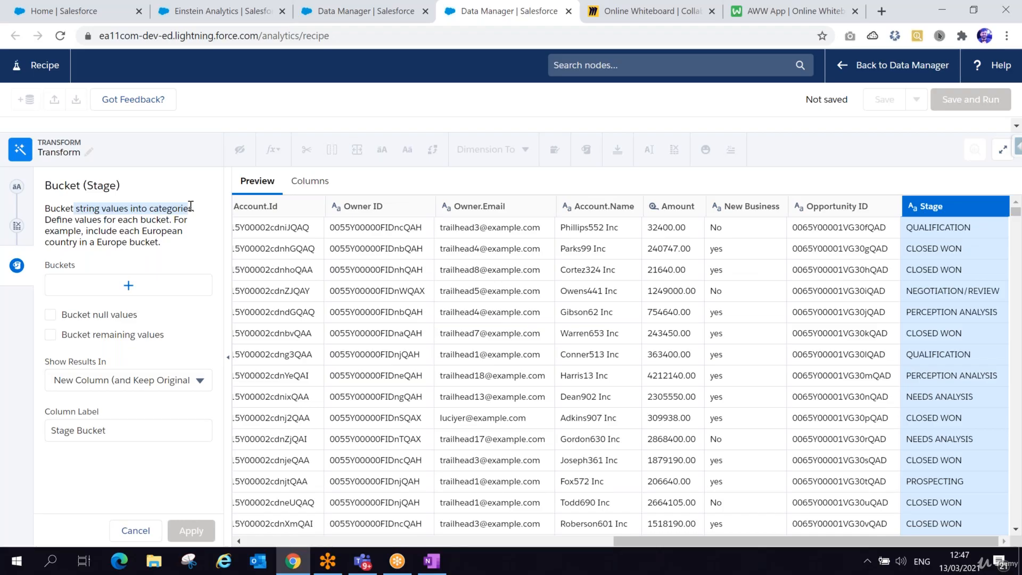
left_click_drag(68, 220, 139, 220)
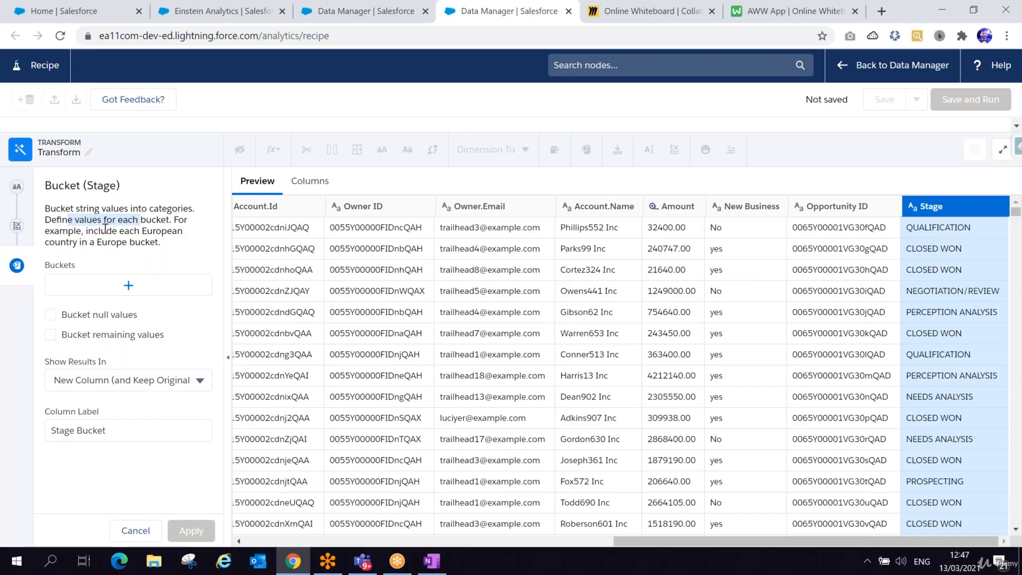
Define a Stage bucket labelled Closed that contains the values CLOSED WON and QUALIFICATION.
left_click(129, 285)
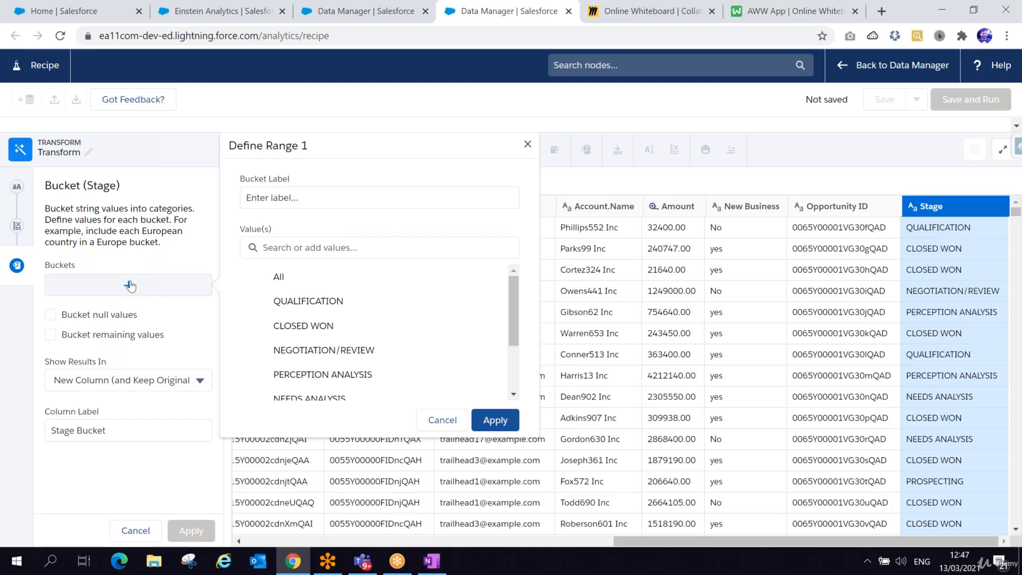
left_click(293, 197)
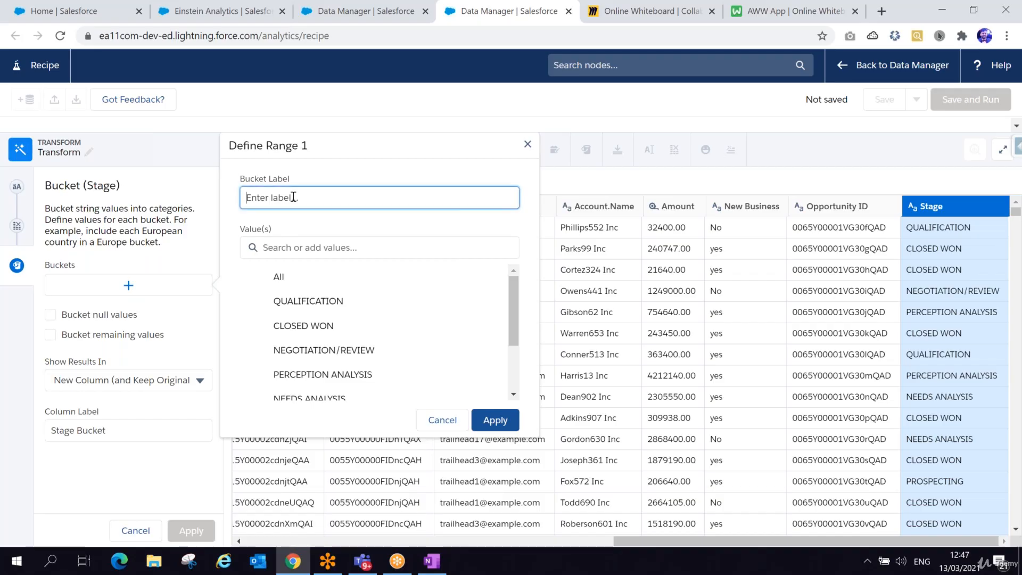
type("Closed")
left_click(341, 326)
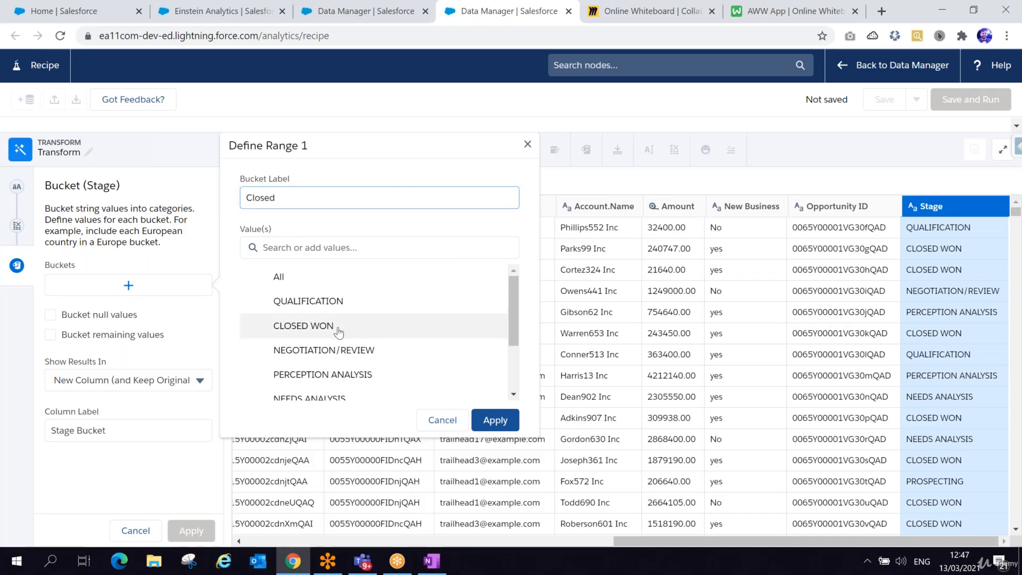
scroll(510, 332, "down", 4)
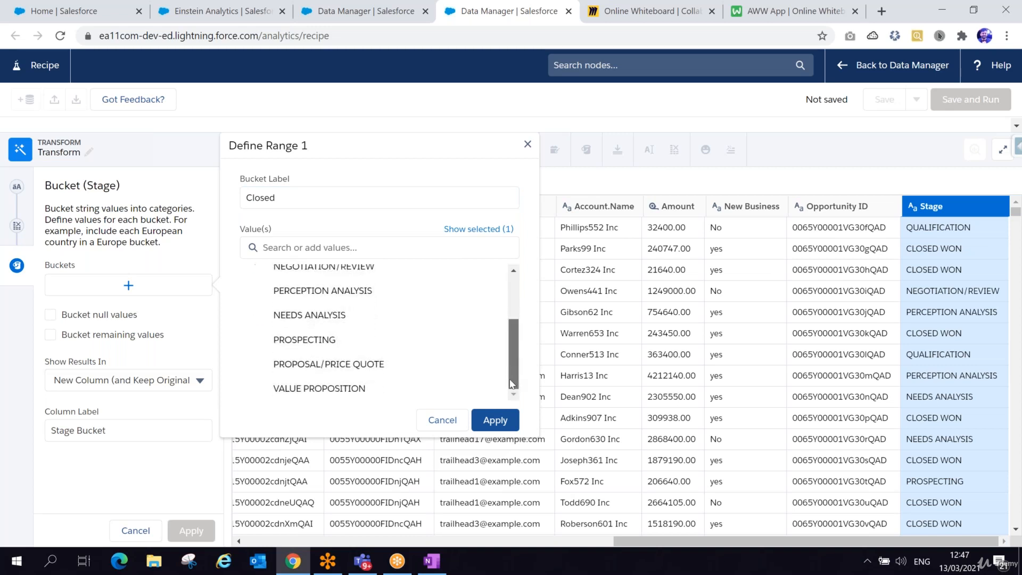
left_click_drag(511, 349, 513, 295)
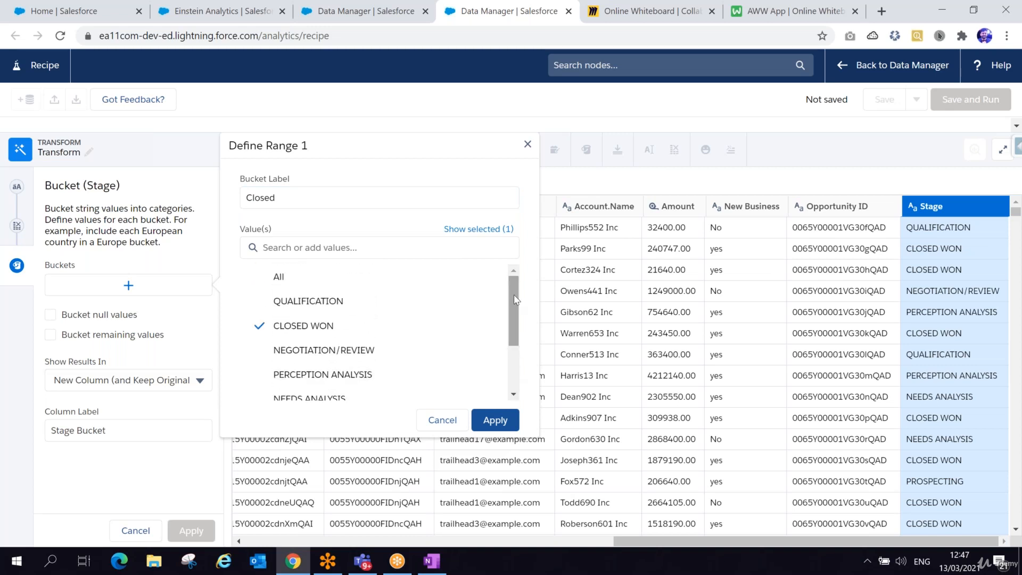
left_click(309, 302)
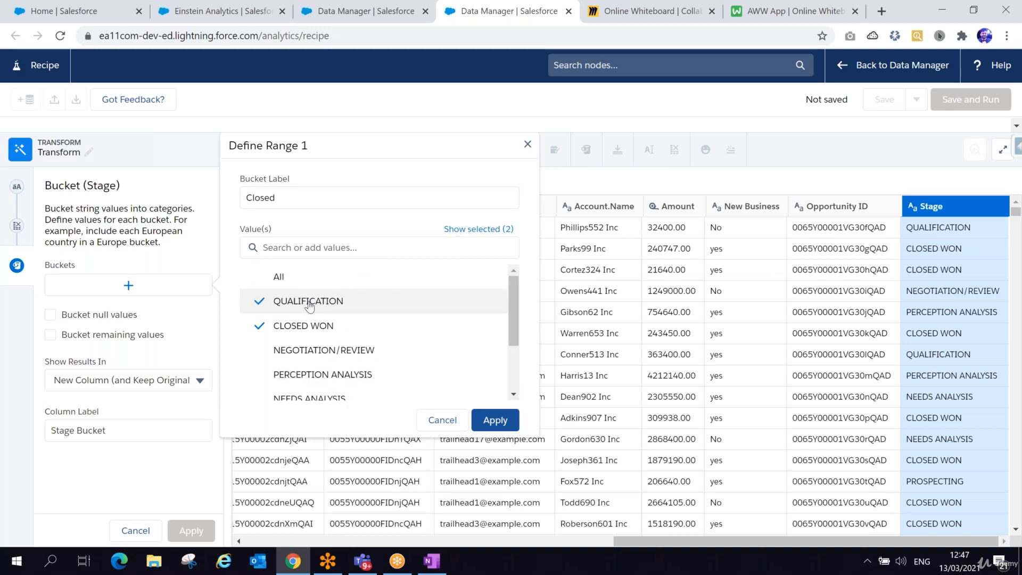
left_click(495, 420)
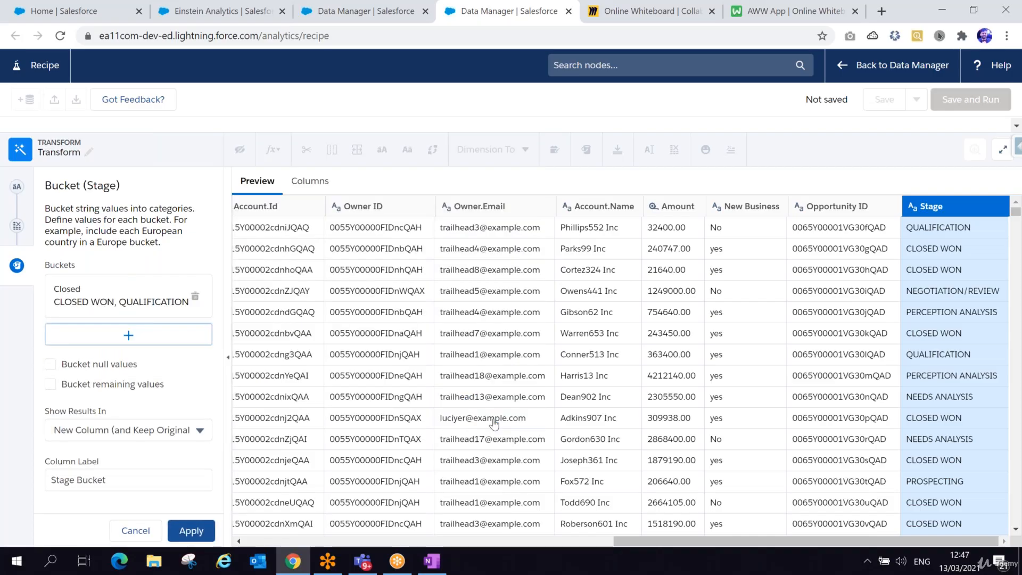
Define a second Stage bucket labelled In Progress that contains the values NEGOTIATION/REVIEW and PROPOSAL/PRICE QUOTE.
left_click(138, 336)
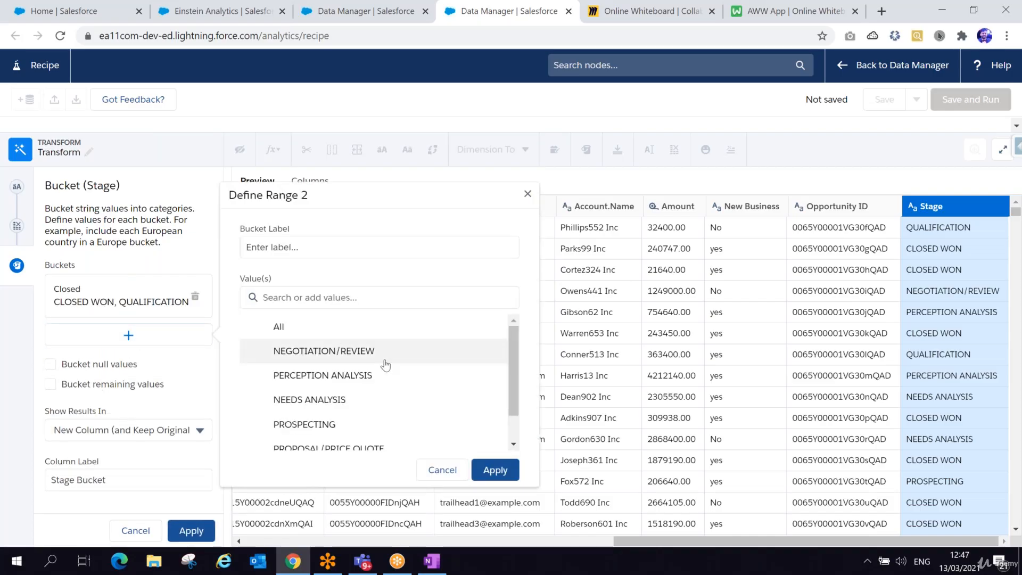
left_click(342, 360)
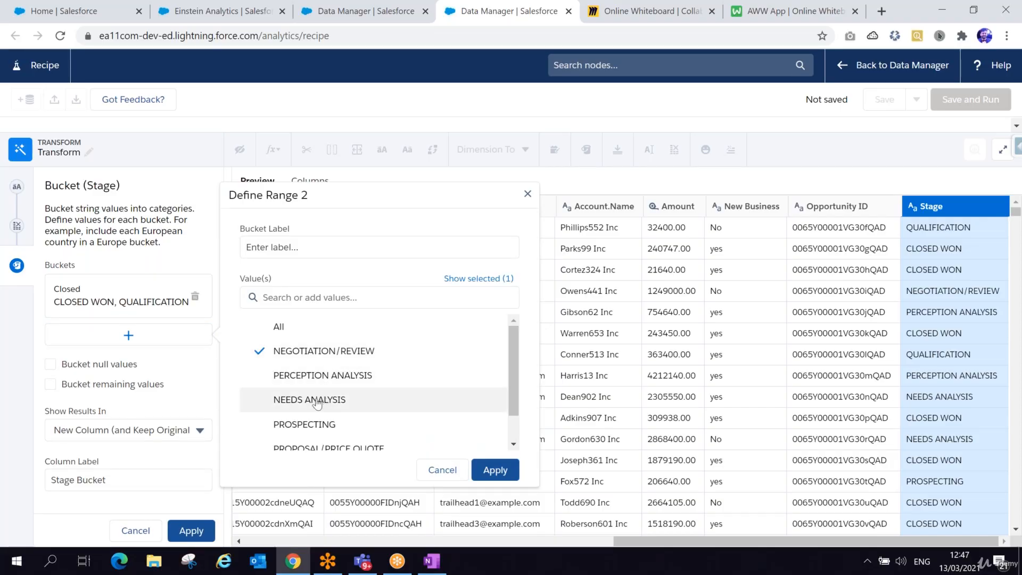
scroll(308, 421, "down", 1)
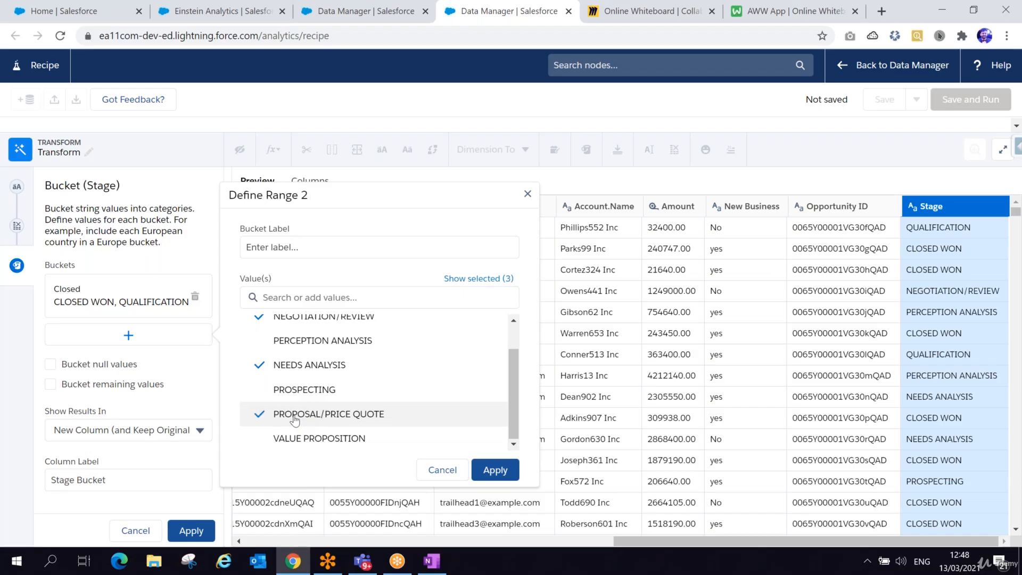
left_click(319, 365)
scroll(330, 420, "up", 1)
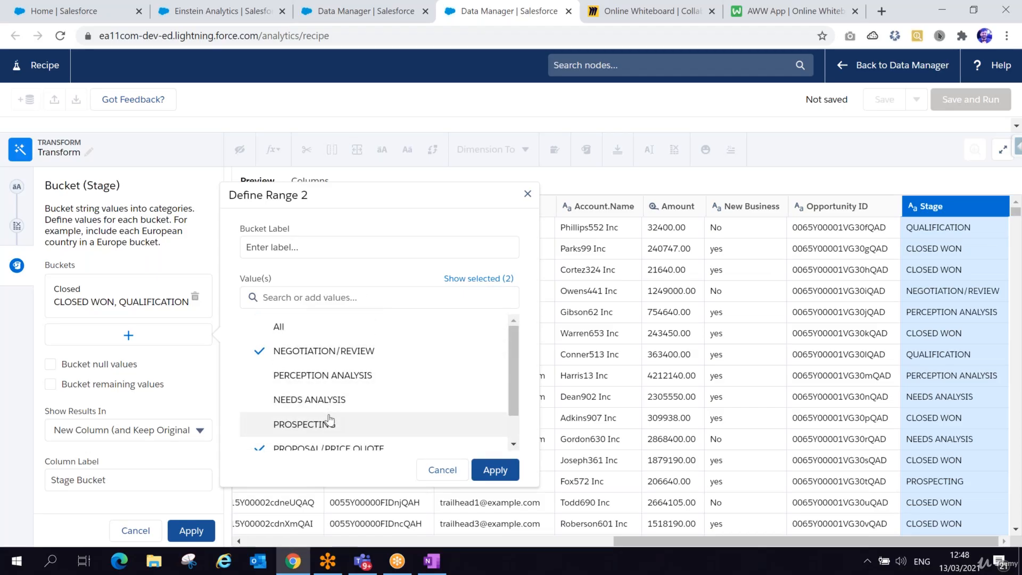
left_click(328, 249)
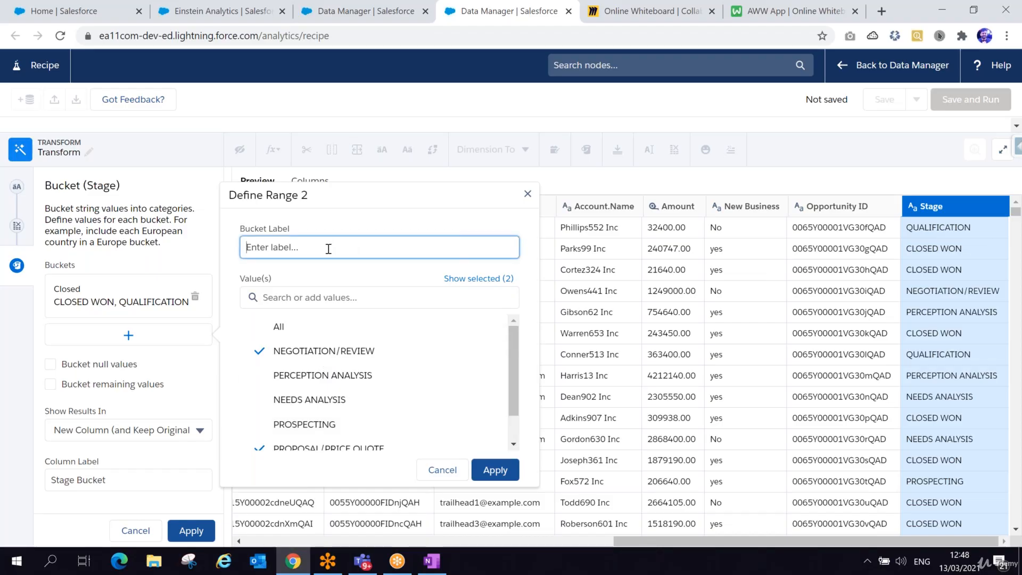
type("In Progress")
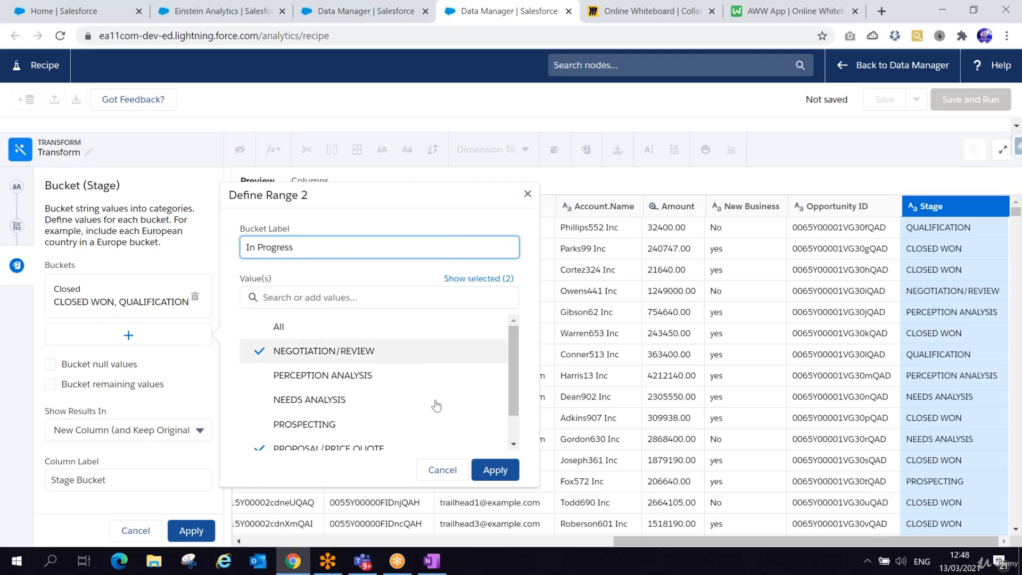
left_click(494, 470)
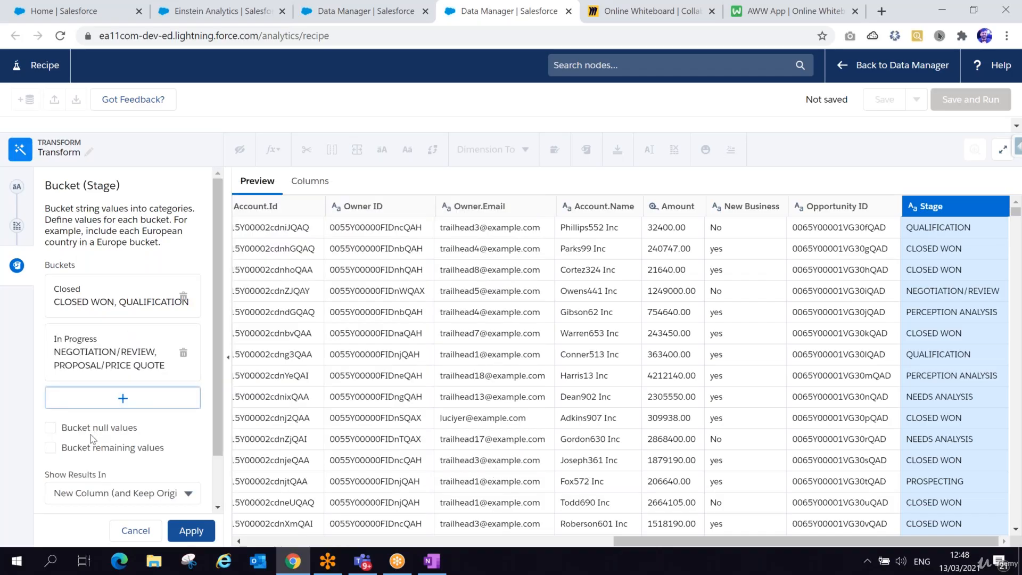
Define a third Stage bucket labelled Started that contains PERCEPTION ANALYSIS, NEEDS ANALYSIS, PROSPECTING and VALUE PROPOSITION.
scroll(153, 456, "down", 1)
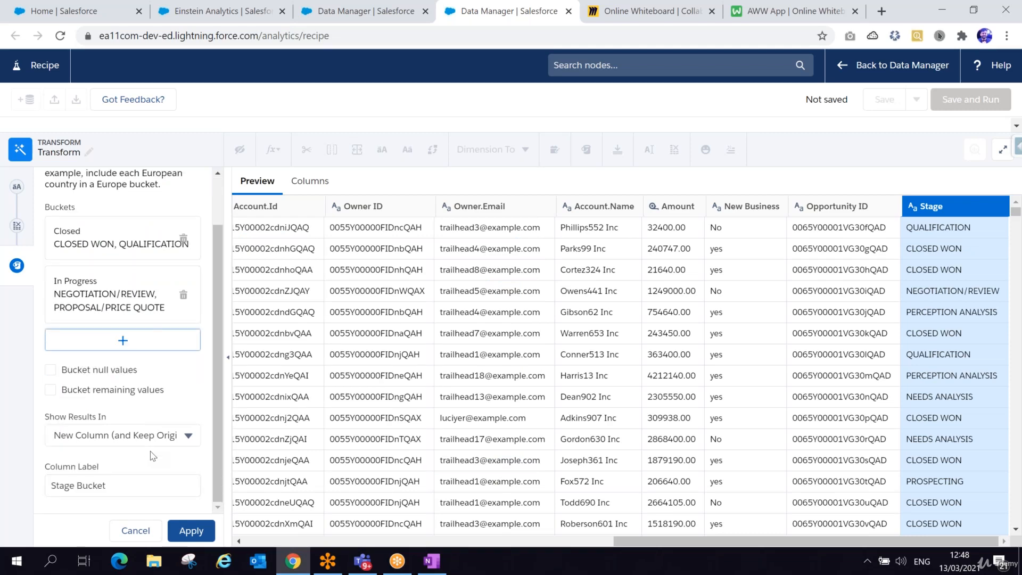
left_click(122, 341)
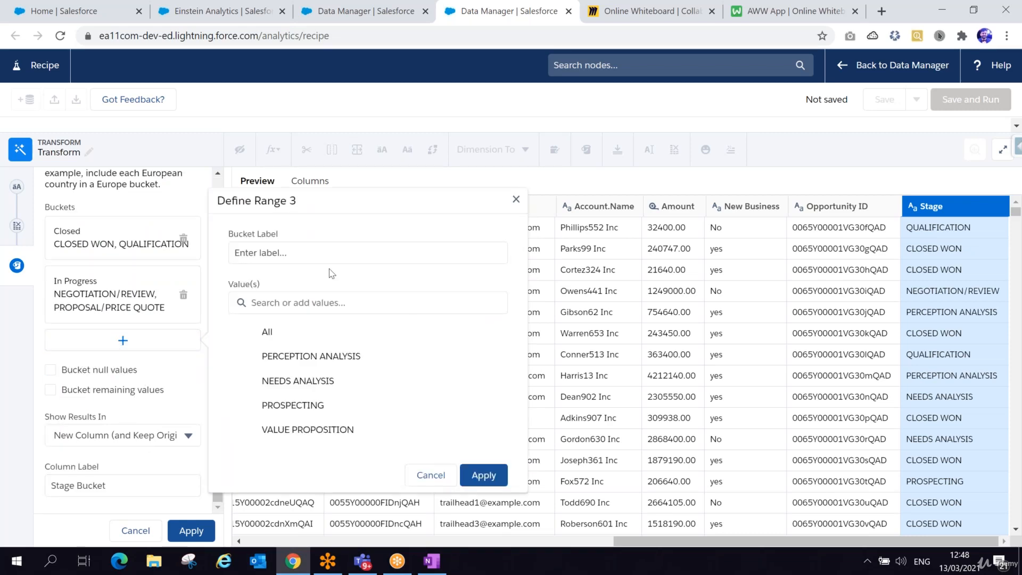
left_click(332, 369)
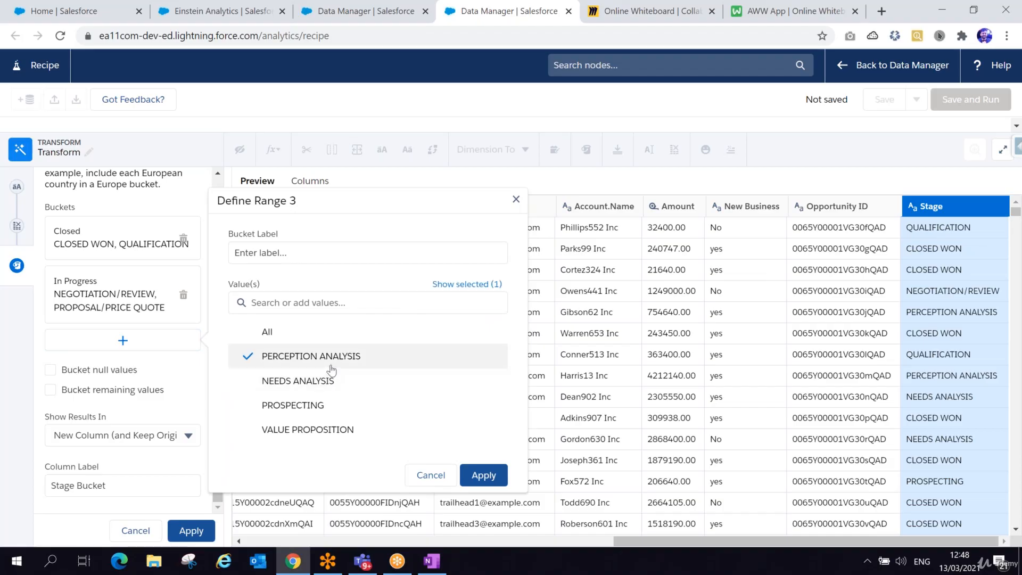
left_click(324, 382)
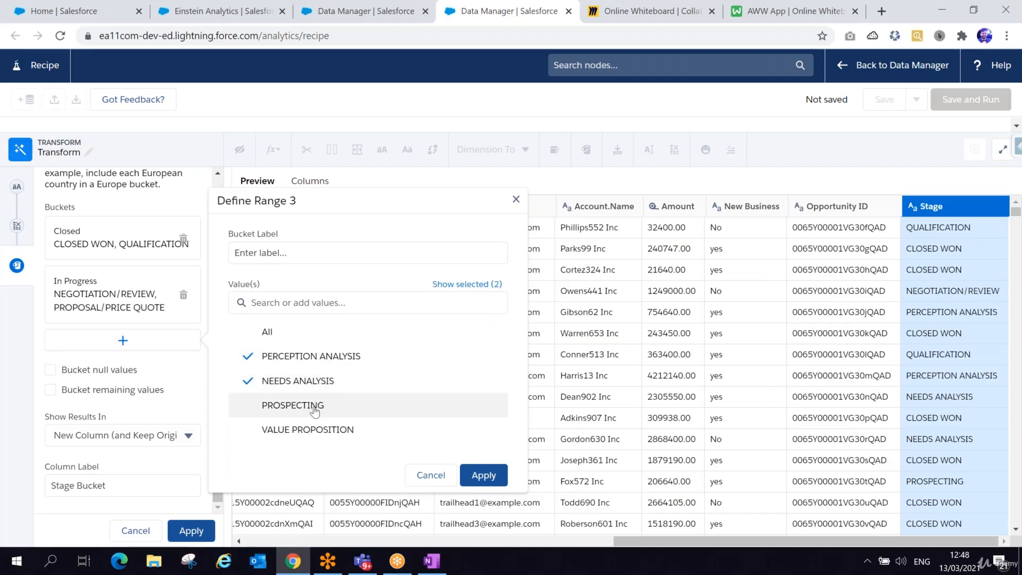
left_click(315, 408)
left_click(326, 435)
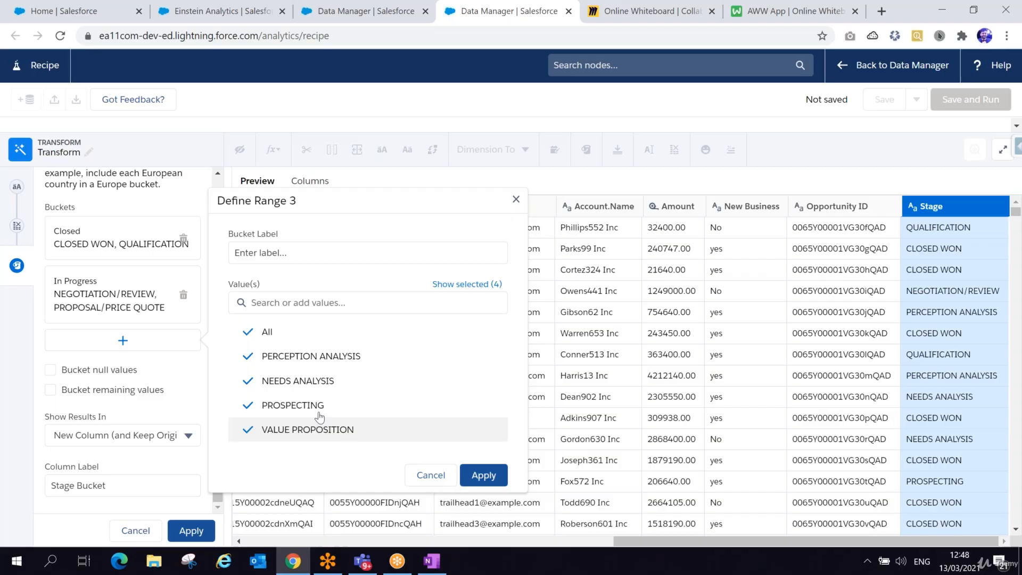
left_click(304, 254)
type("Started")
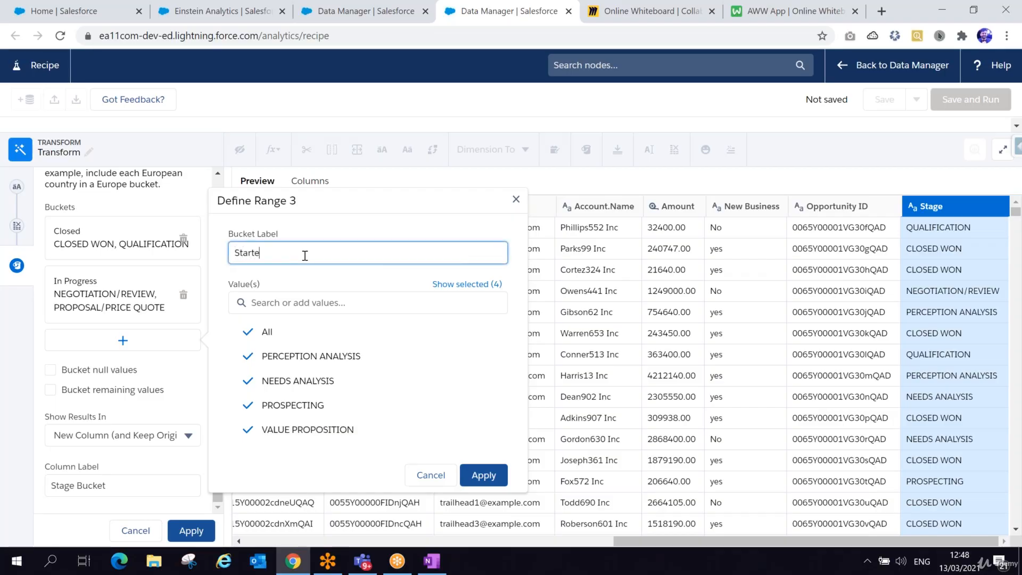
left_click(492, 474)
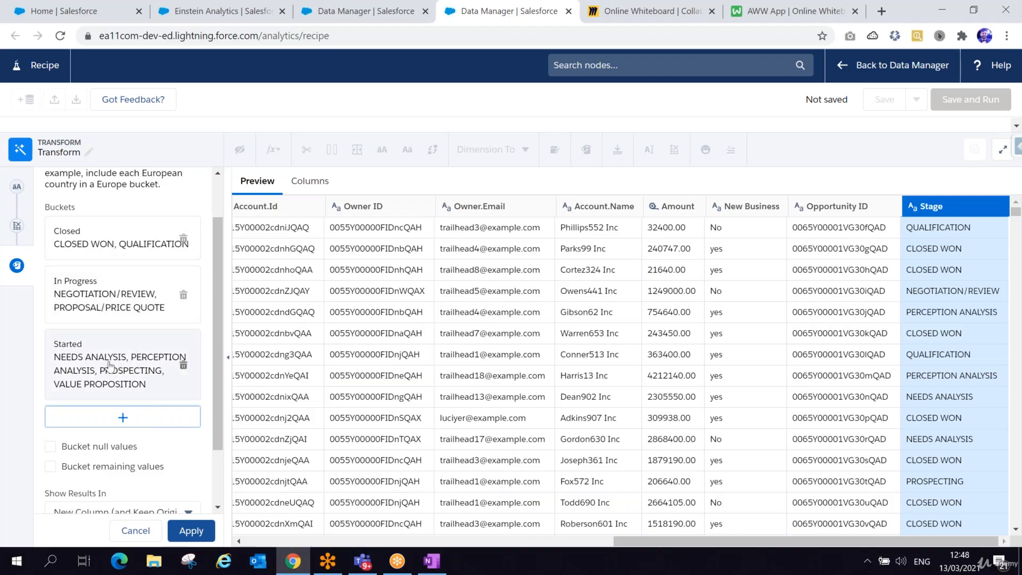
Enable bucketing of both null values and remaining values for the Stage bucket, keeping the label Other for each.
scroll(122, 417, "down", 1)
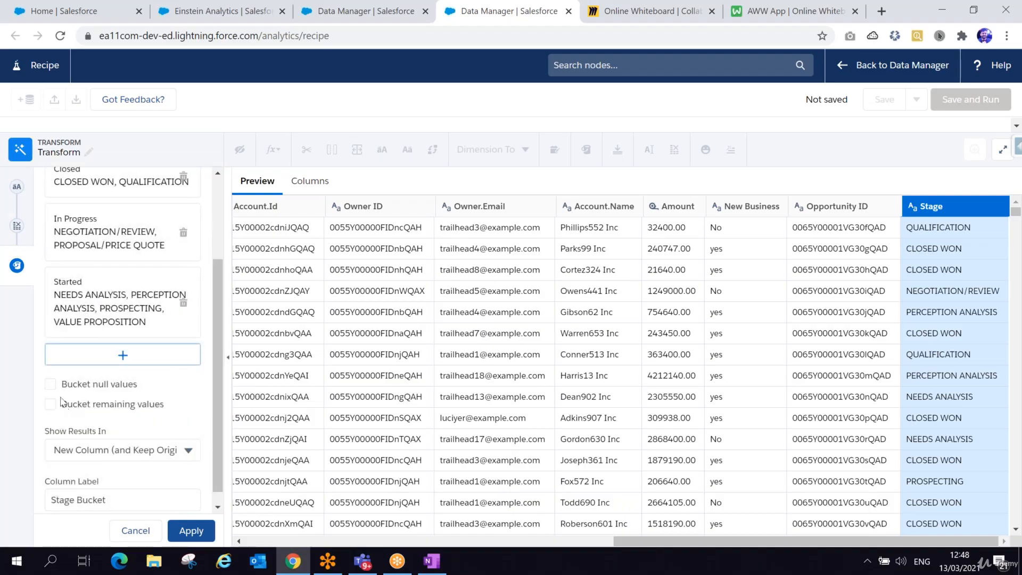
left_click(51, 385)
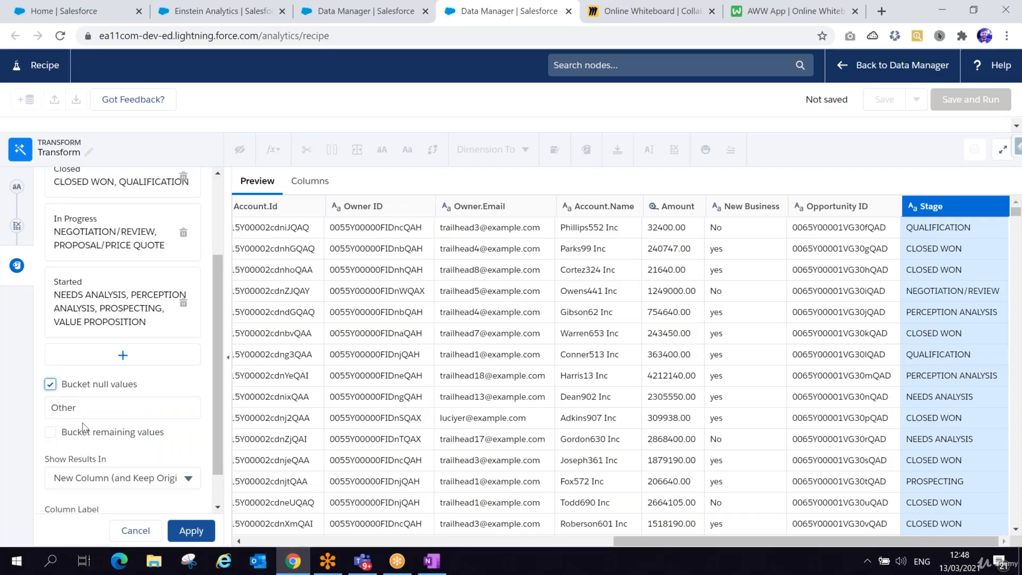
left_click(51, 433)
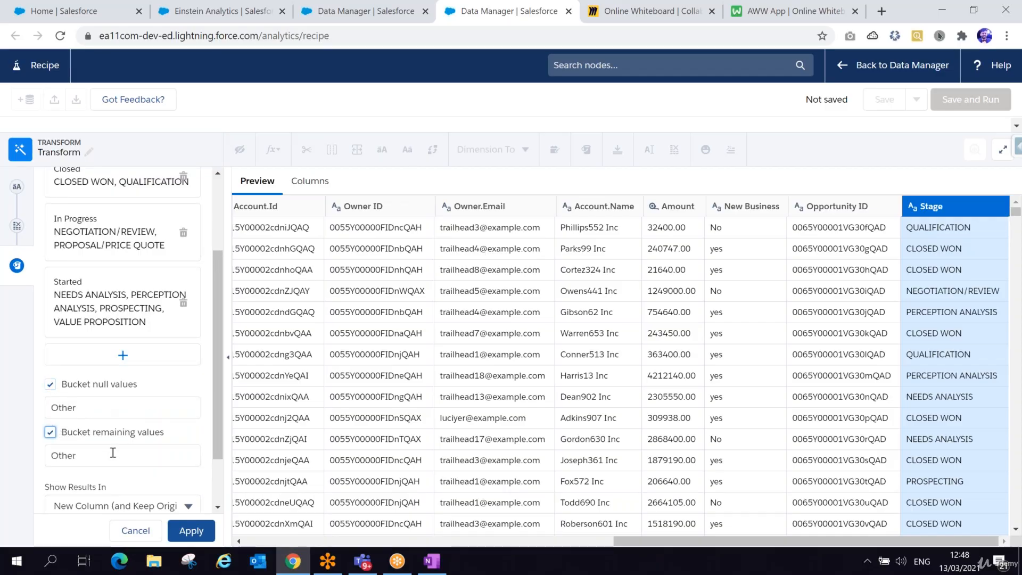
Label the bucket's result column Stage Type and apply the Bucket transformation.
scroll(99, 459, "down", 1)
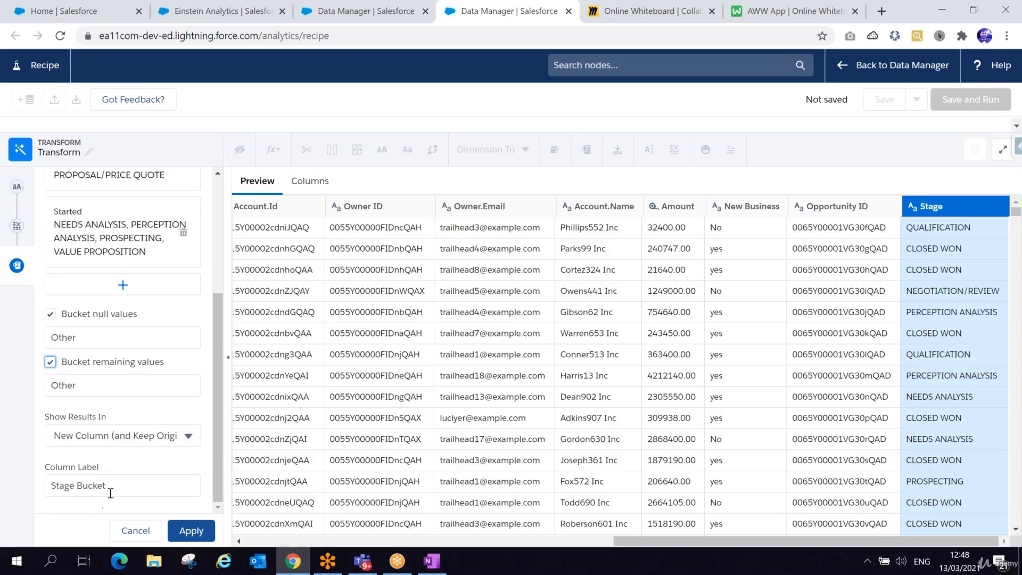
left_click_drag(126, 486, 15, 484)
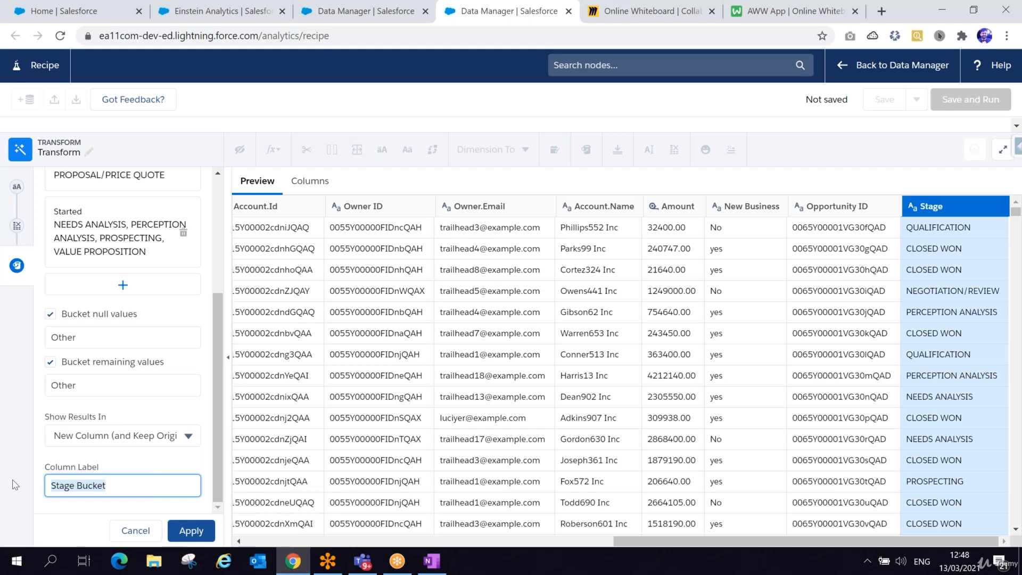
type("Stage")
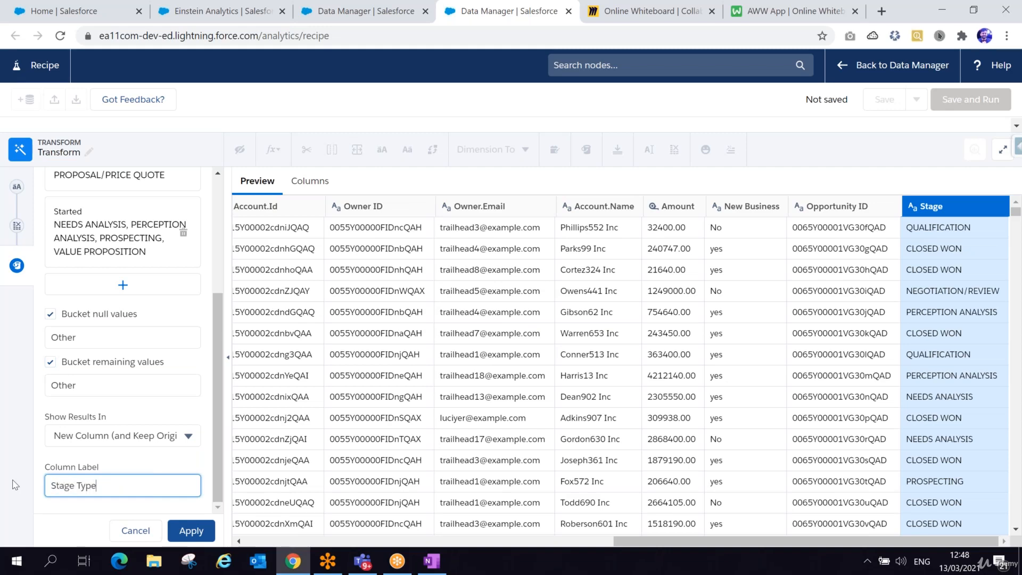
left_click(189, 530)
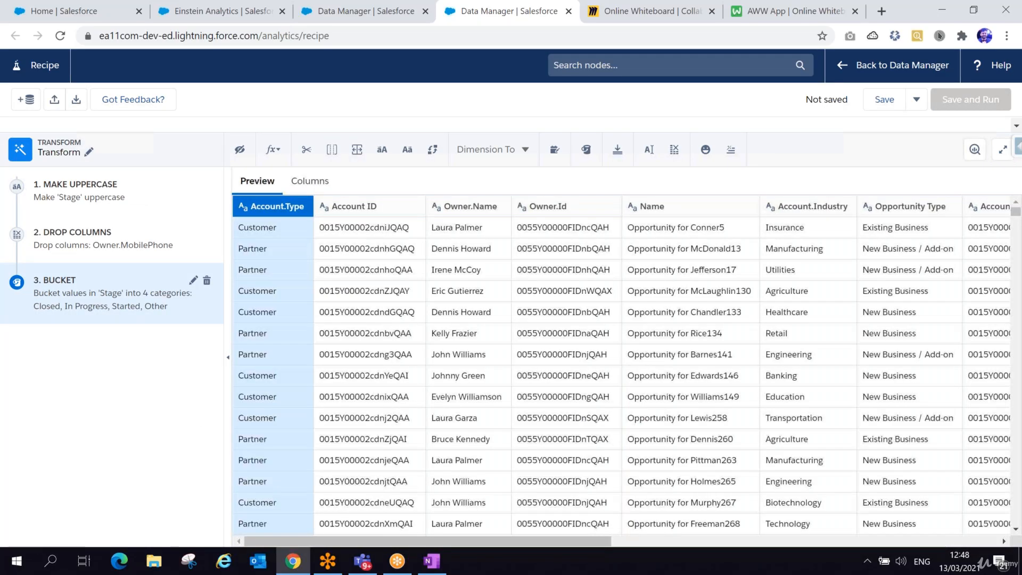
Examine the new Stage Type column in the preview and review its profile of frequent values.
scroll(613, 354, "right", 10)
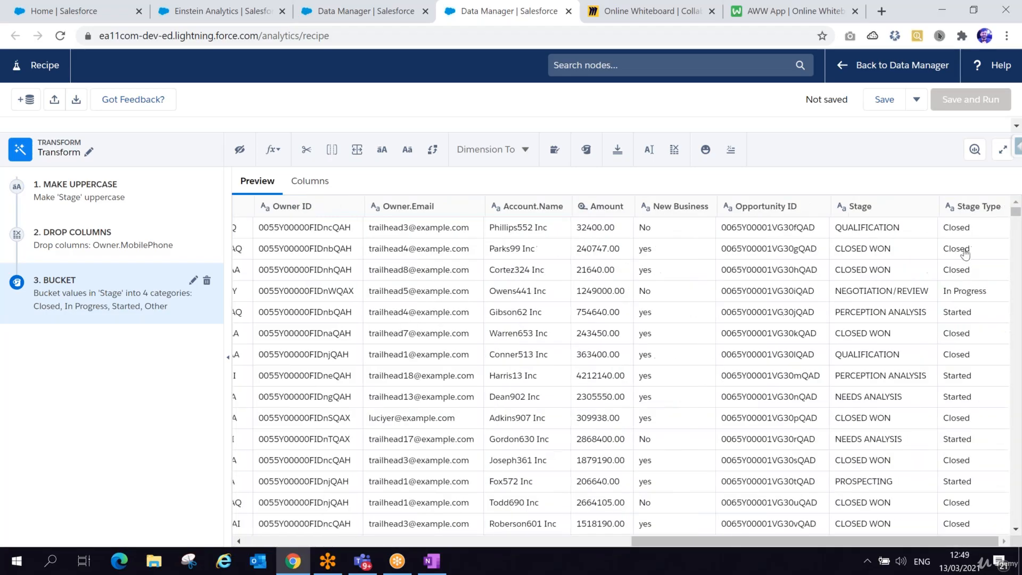
left_click(977, 214)
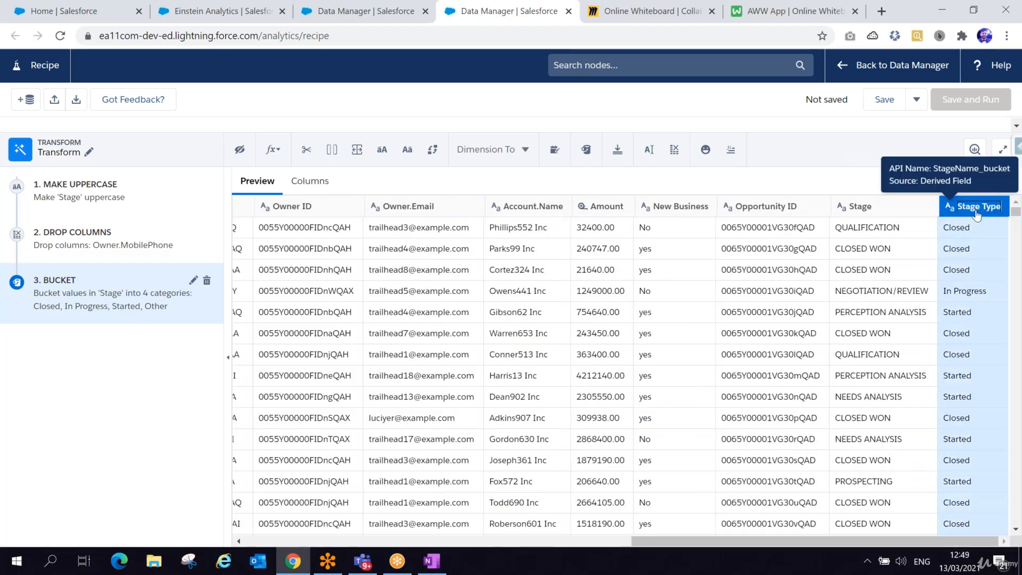
left_click(975, 150)
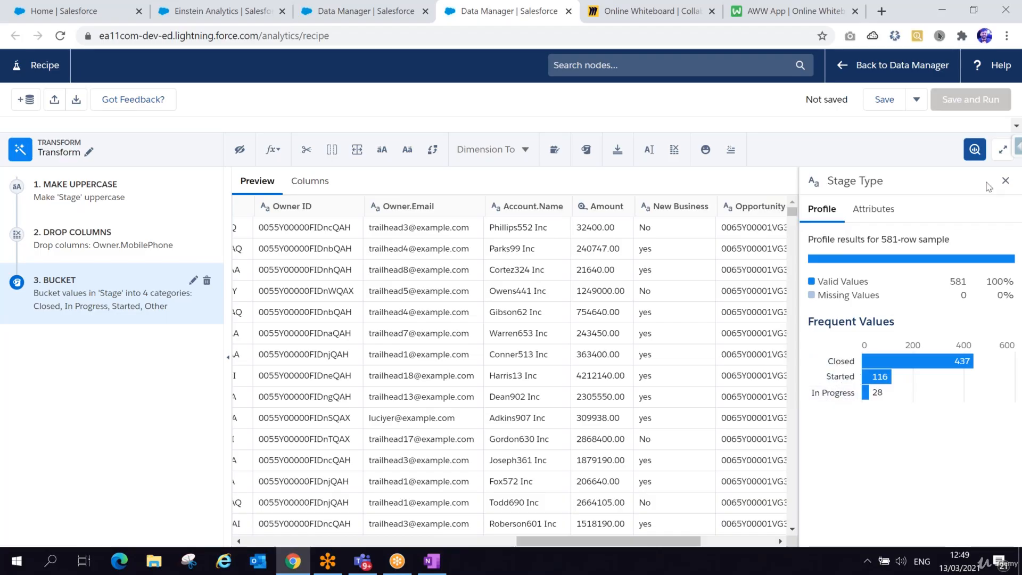
left_click(1005, 180)
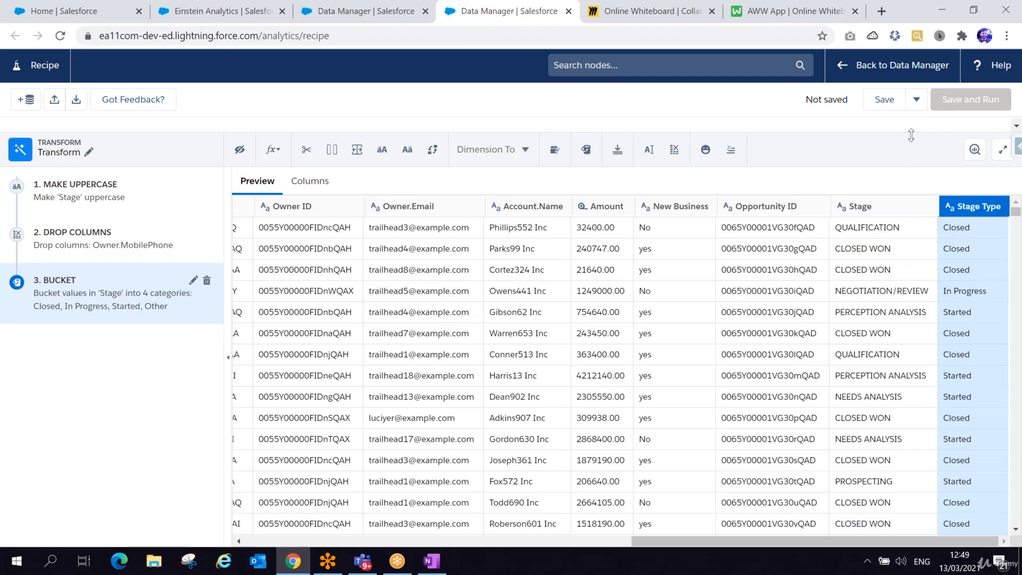
Bring the recipe graph back into view and examine the Owner.Name column's profile and values.
left_click_drag(912, 135, 766, 305)
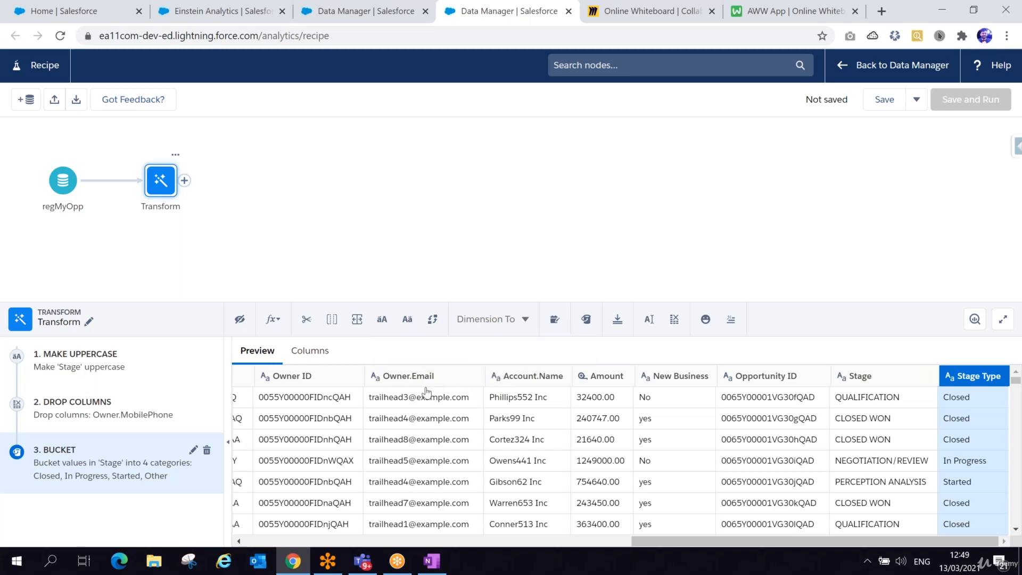
scroll(426, 392, "left", 10)
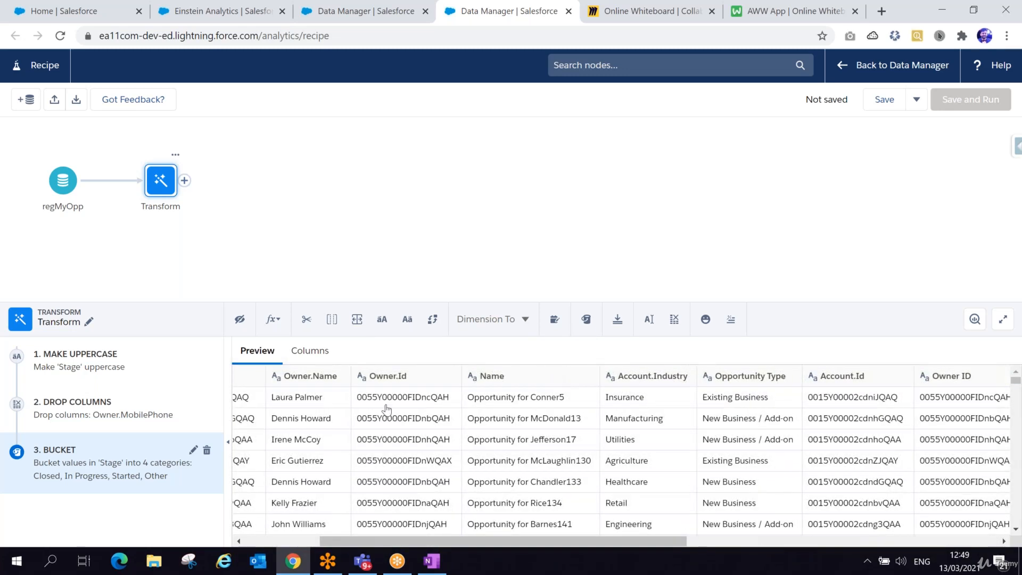
scroll(439, 372, "left", 3)
left_click(441, 375)
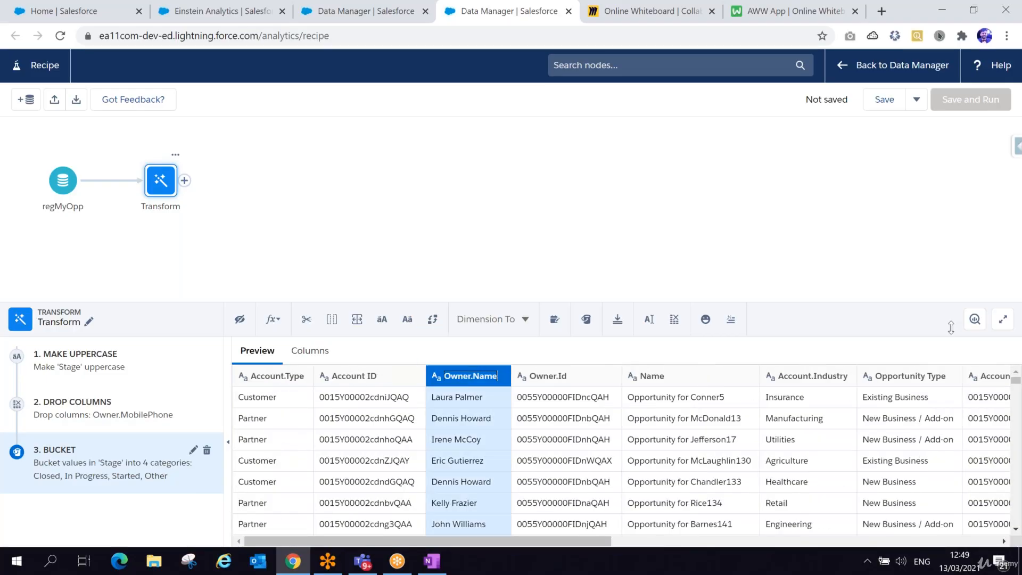
left_click(975, 319)
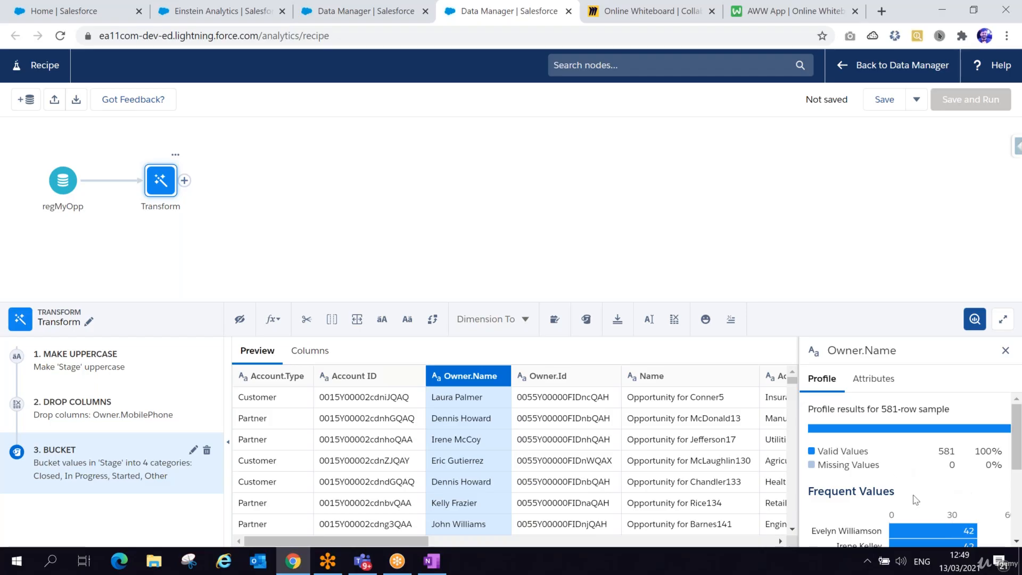
scroll(916, 499, "down", 5)
scroll(913, 494, "up", 4)
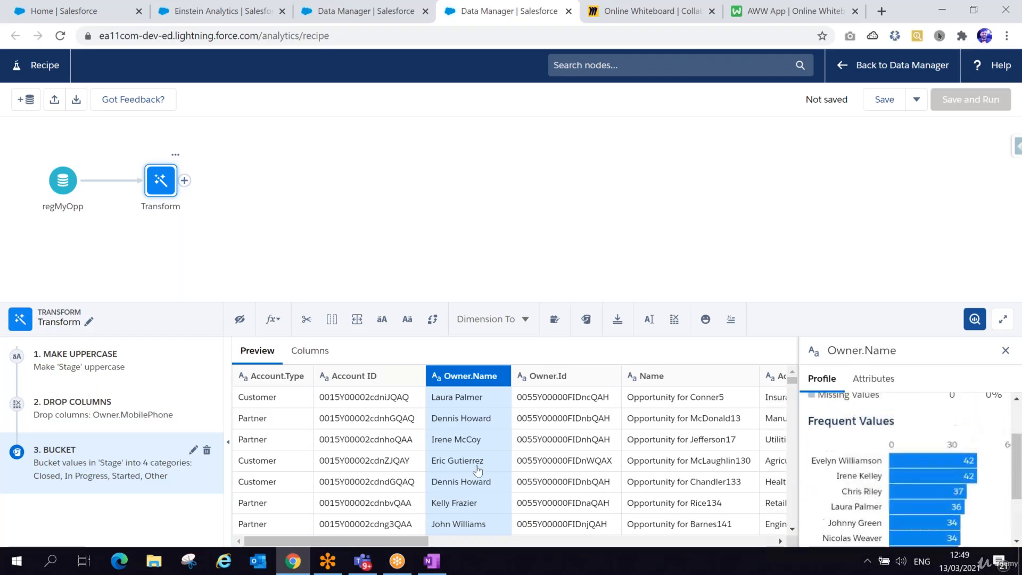
scroll(469, 467, "down", 10)
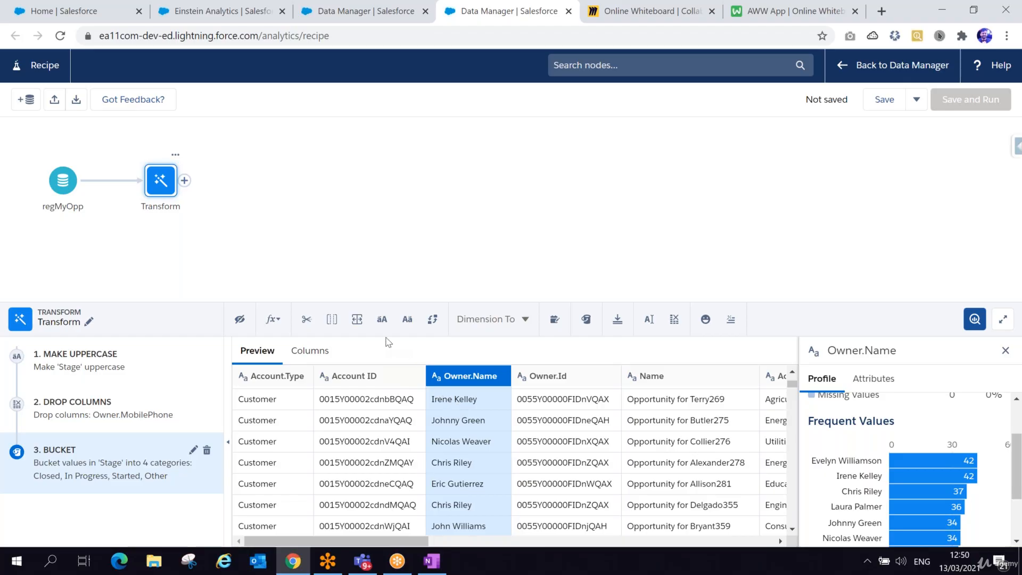
Try out a Split transformation on Owner.Name with the space delimiter, review its two column labels, and cancel it.
left_click(357, 319)
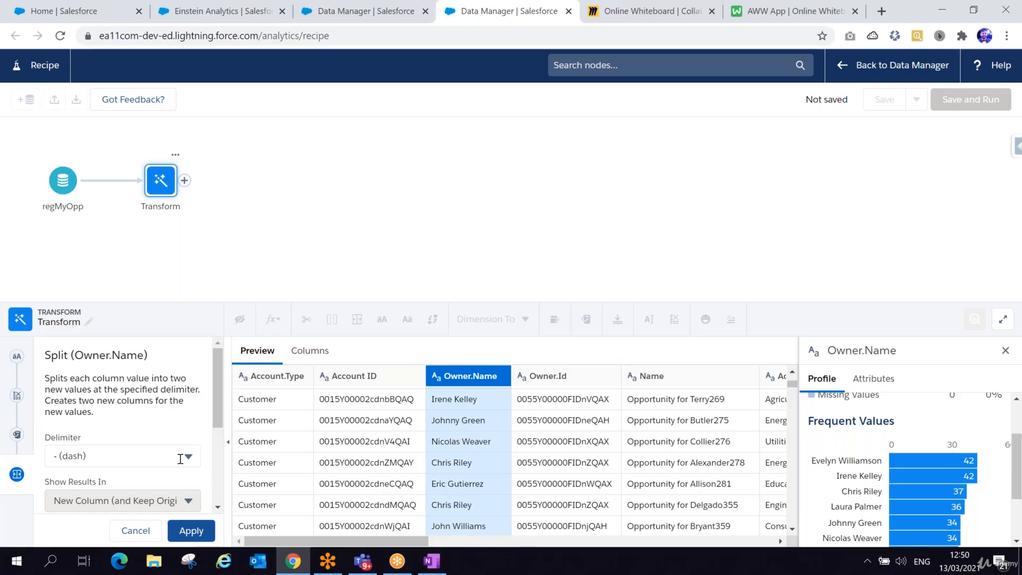
scroll(186, 451, "down", 1)
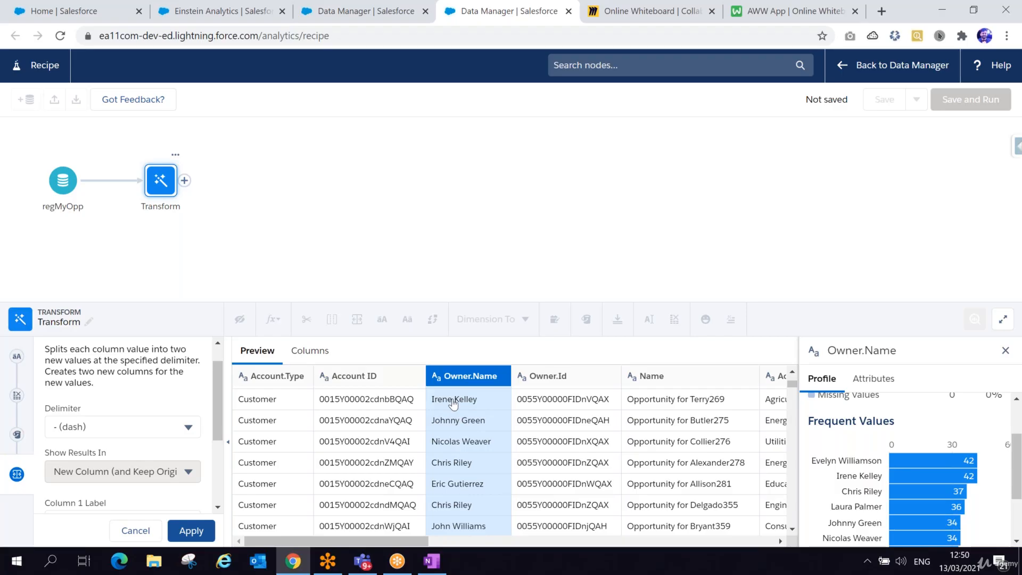
left_click(178, 424)
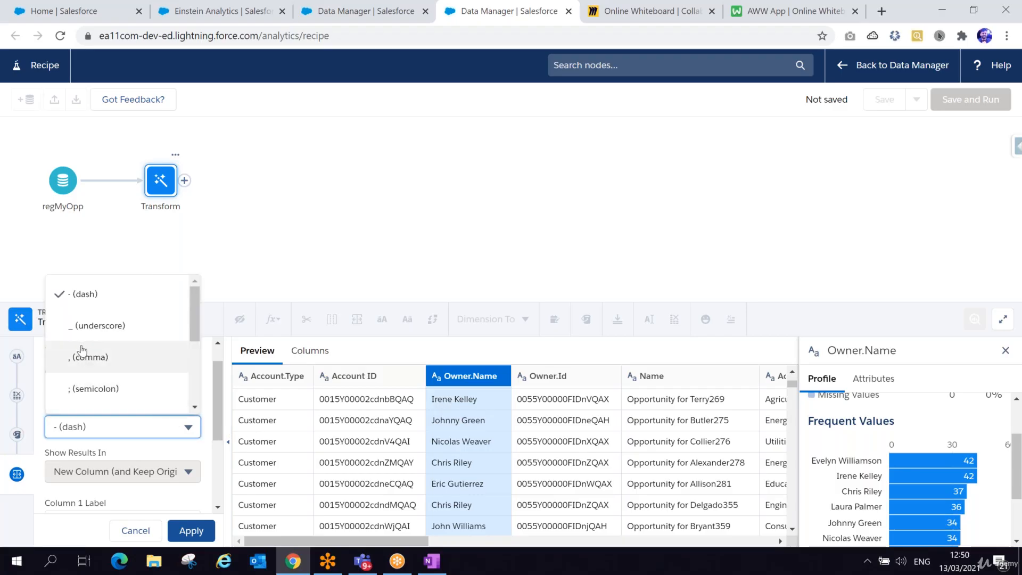
scroll(81, 349, "down", 3)
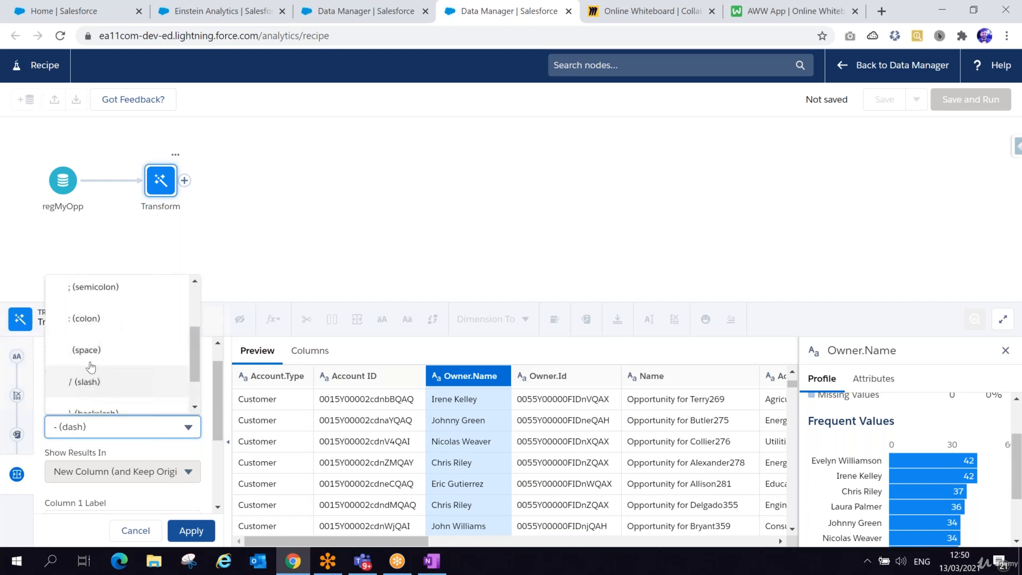
left_click(89, 350)
scroll(114, 506, "down", 1)
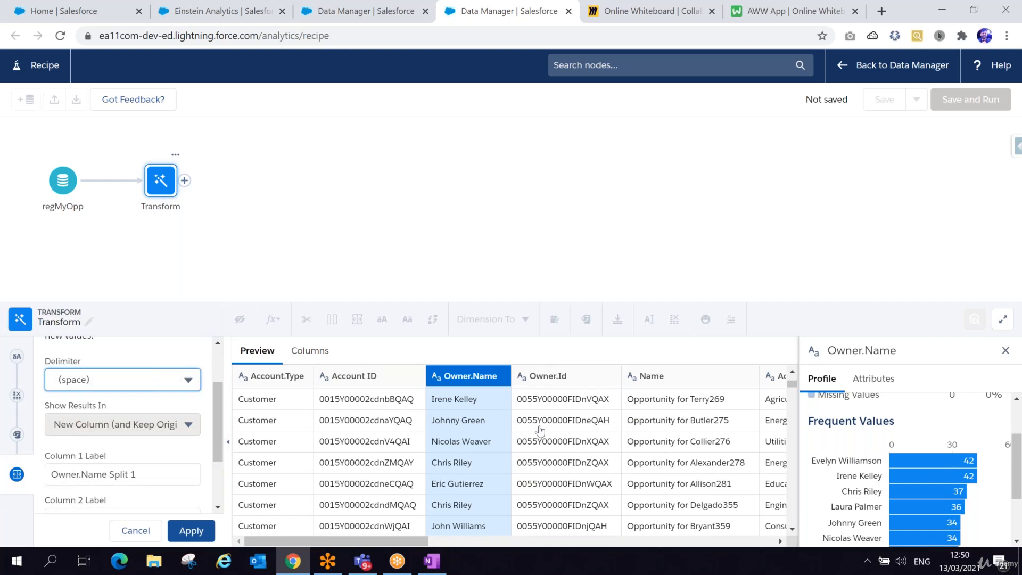
scroll(154, 462, "down", 1)
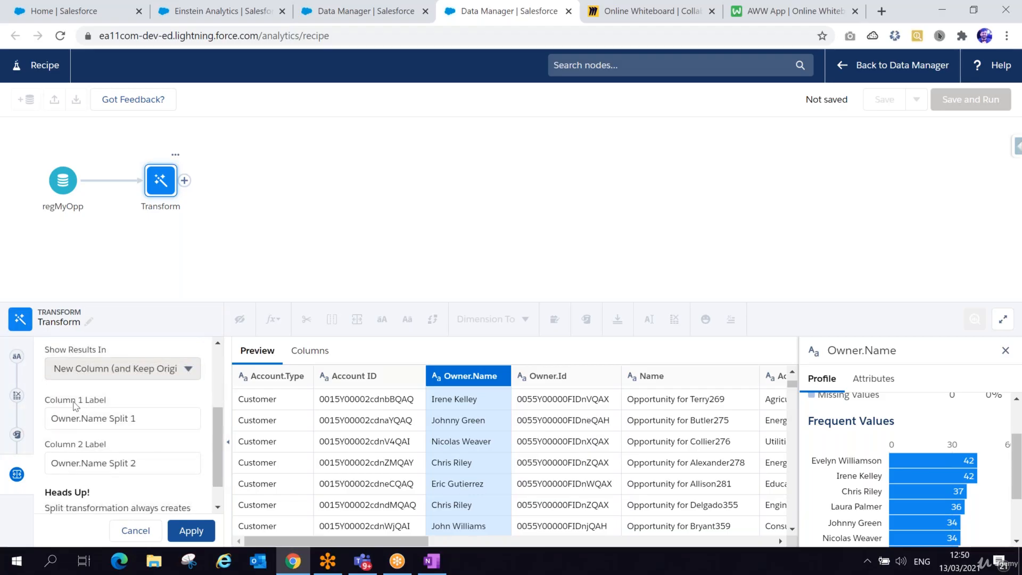
left_click_drag(139, 417, 29, 422)
left_click(157, 458)
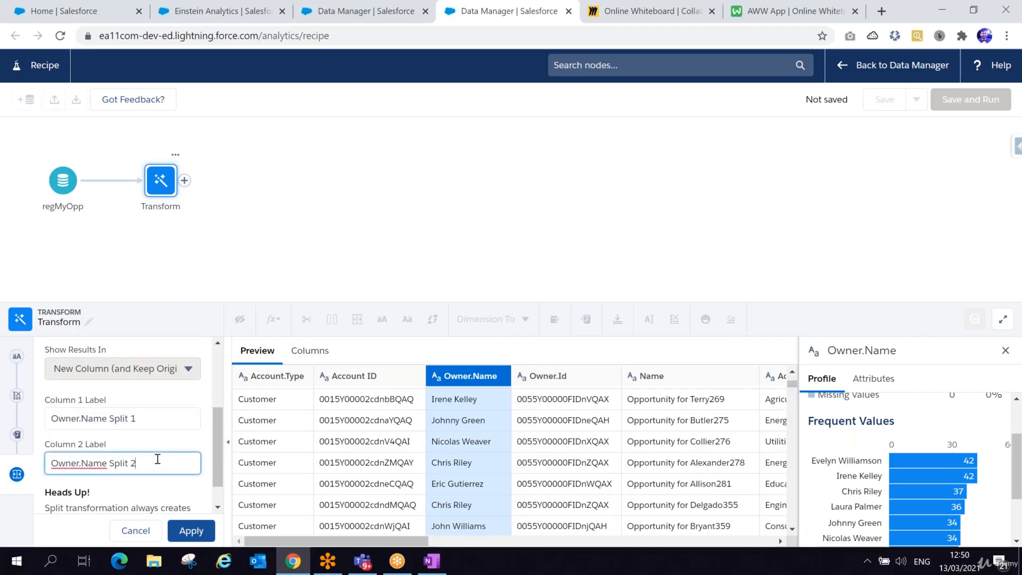
left_click_drag(137, 463, 2, 475)
scroll(123, 426, "down", 1)
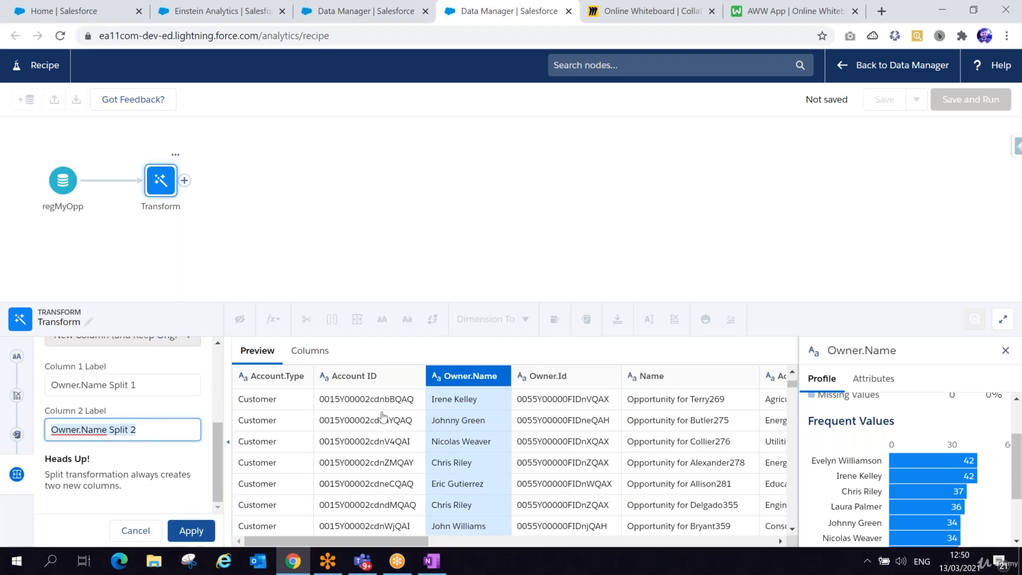
left_click(135, 530)
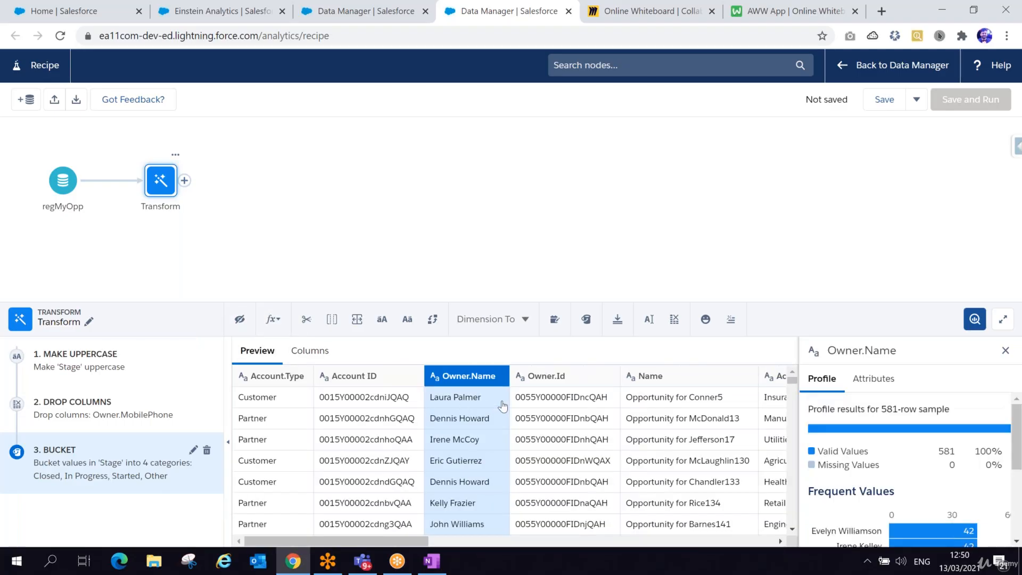
scroll(502, 406, "right", 3)
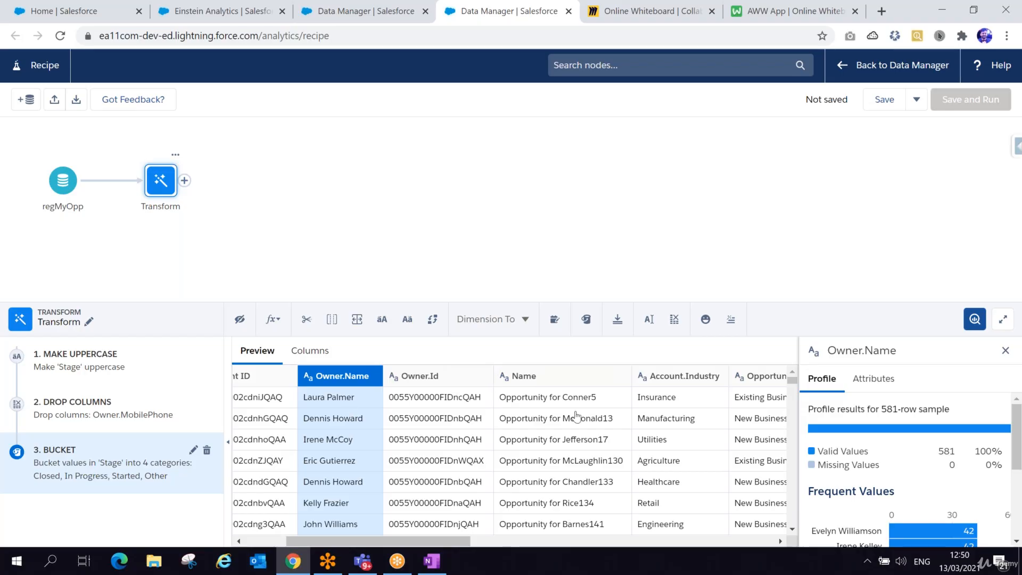
scroll(577, 416, "down", 5)
scroll(577, 416, "up", 5)
scroll(511, 458, "right", 3)
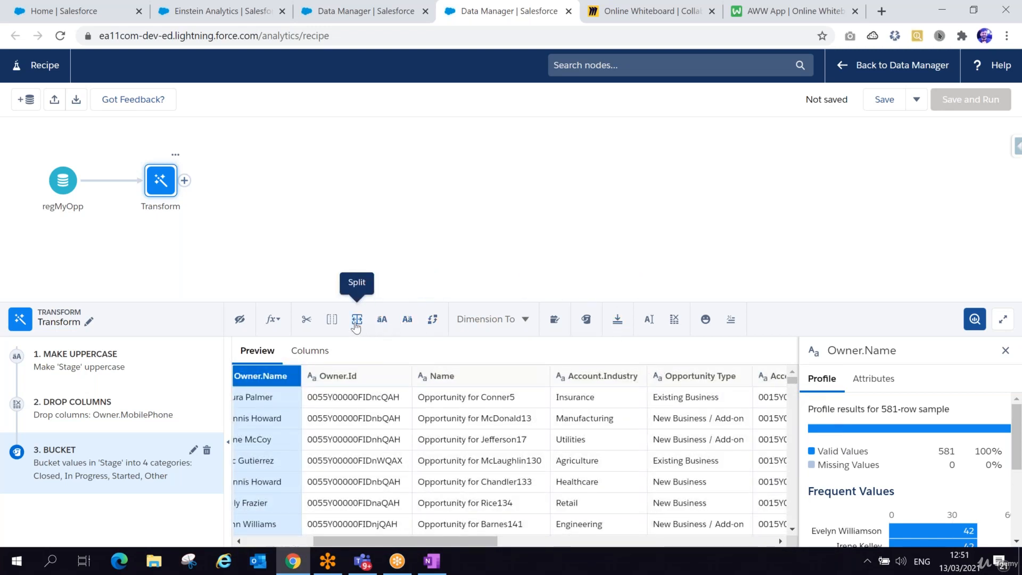
Review the Trim and Replace transformations for Owner.Name, cancelling each, and view the Dimension To conversion choices.
left_click(302, 324)
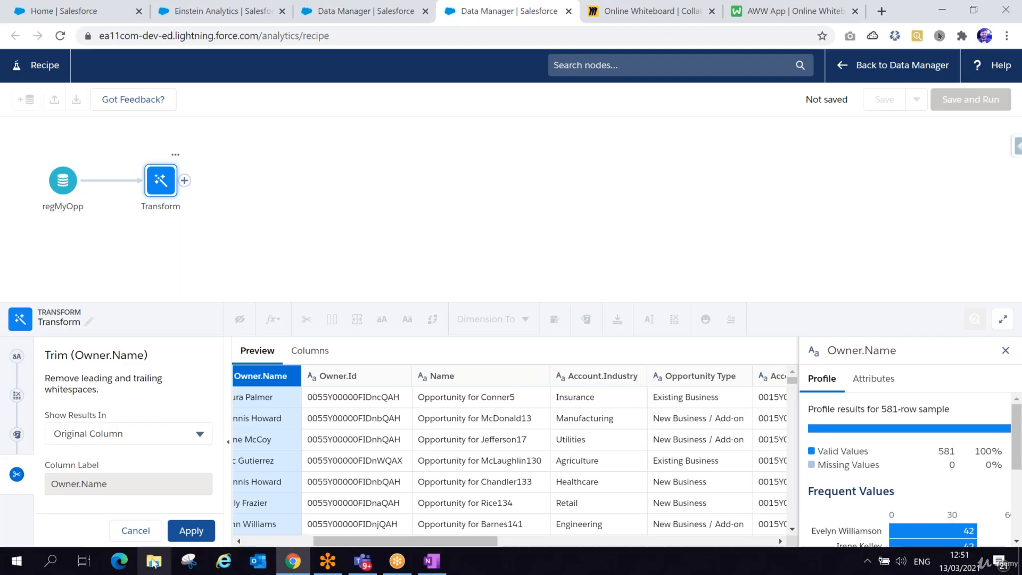
left_click(135, 530)
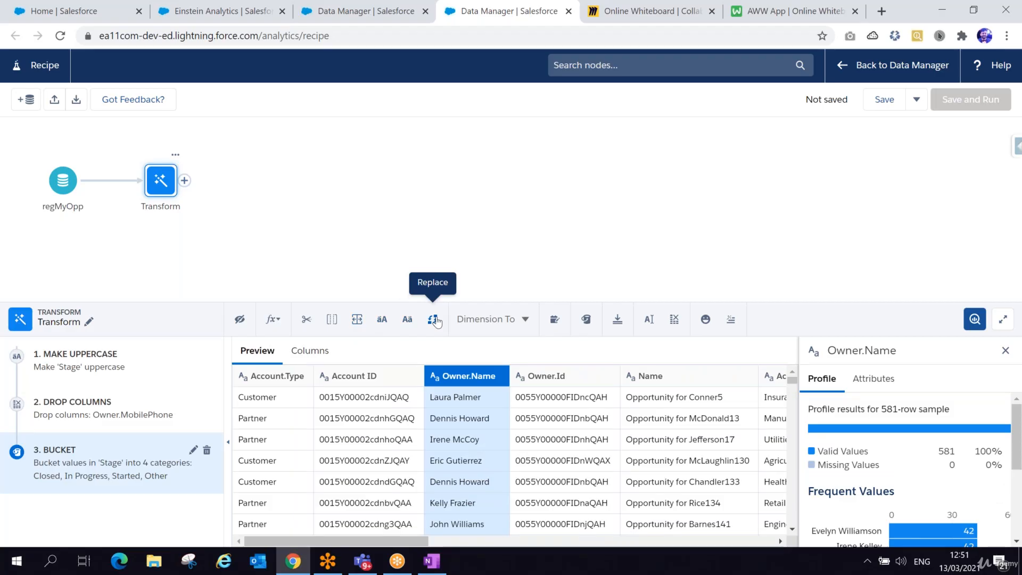
left_click(434, 320)
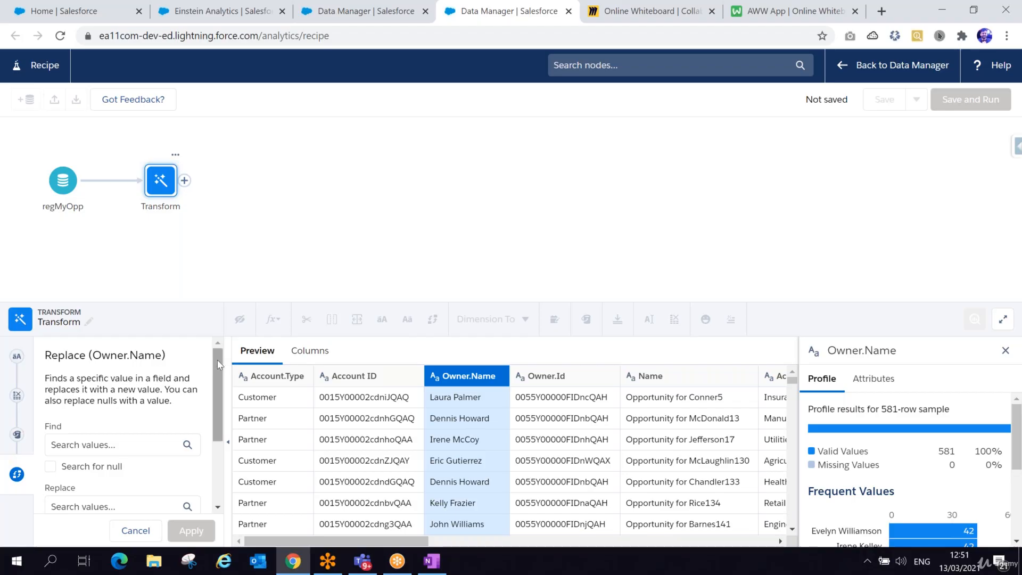
scroll(218, 377, "down", 2)
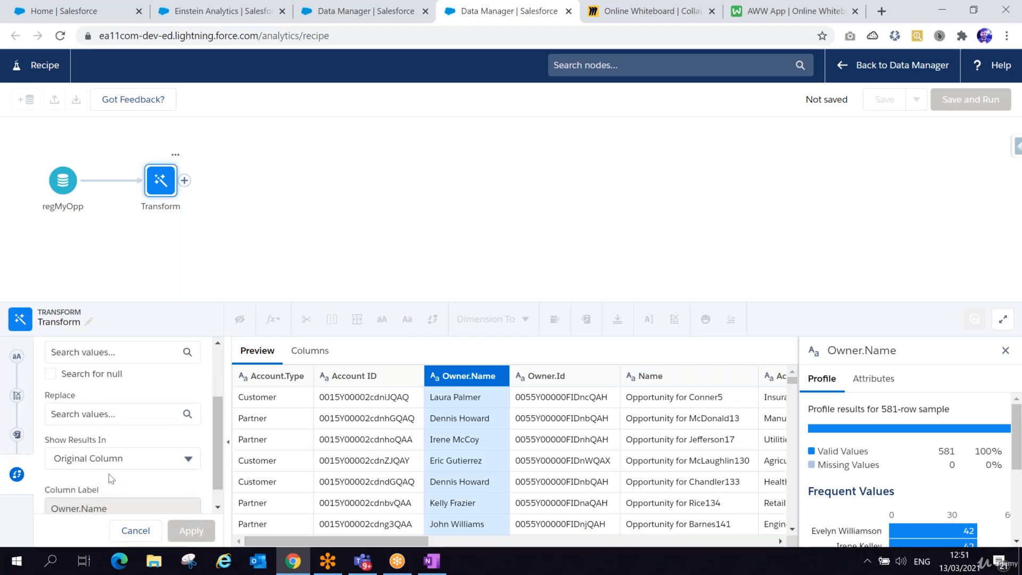
scroll(155, 495, "down", 1)
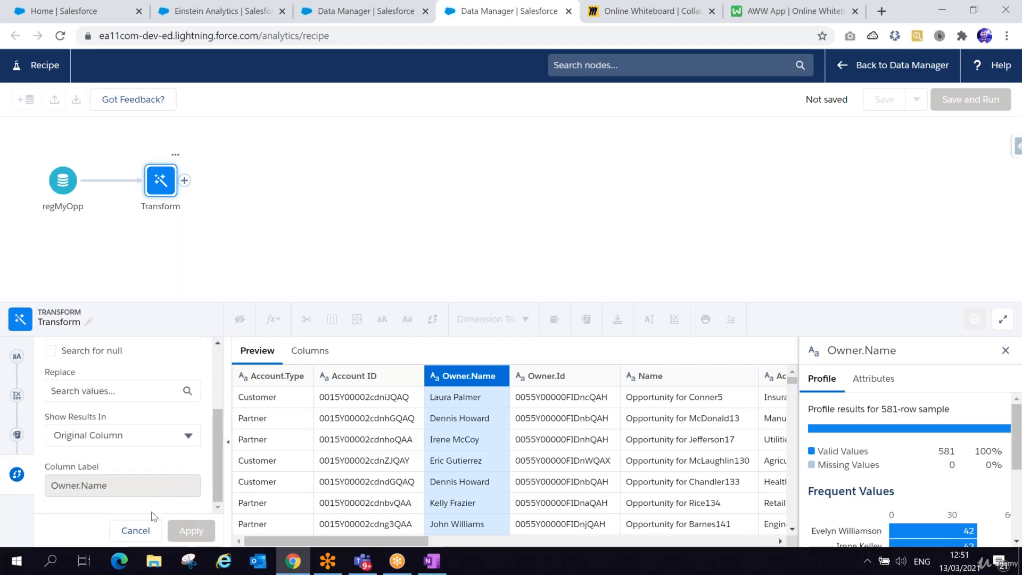
left_click(136, 530)
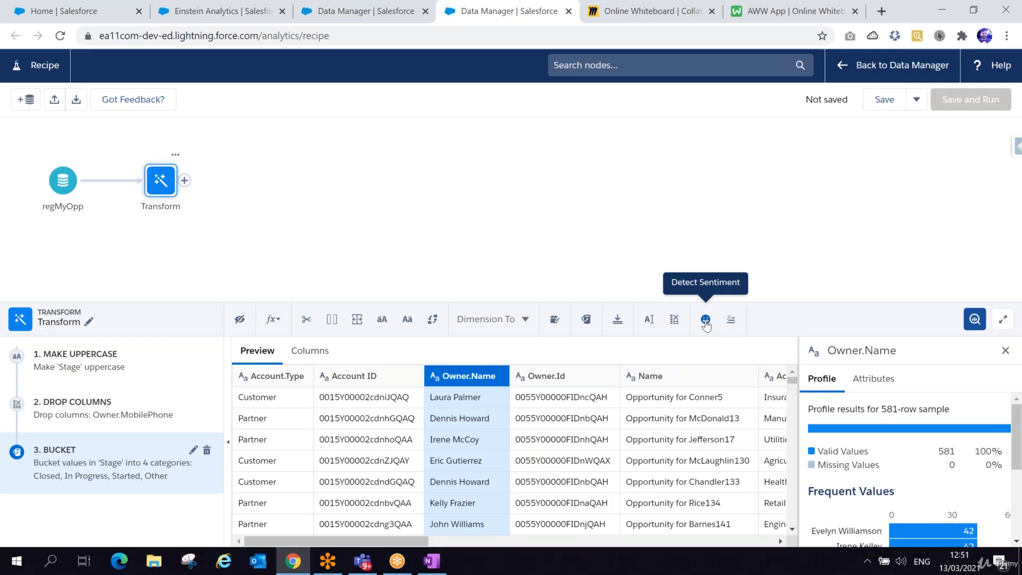
left_click(521, 318)
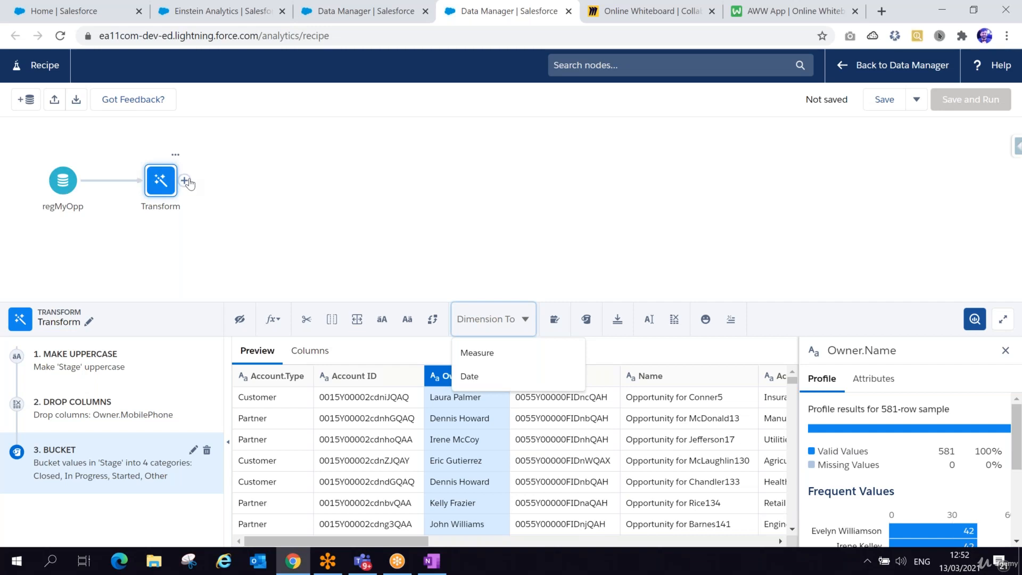
Close the Owner.Name profile, enlarge the recipe graph area, and list the node types that can follow the Transform node.
left_click(185, 182)
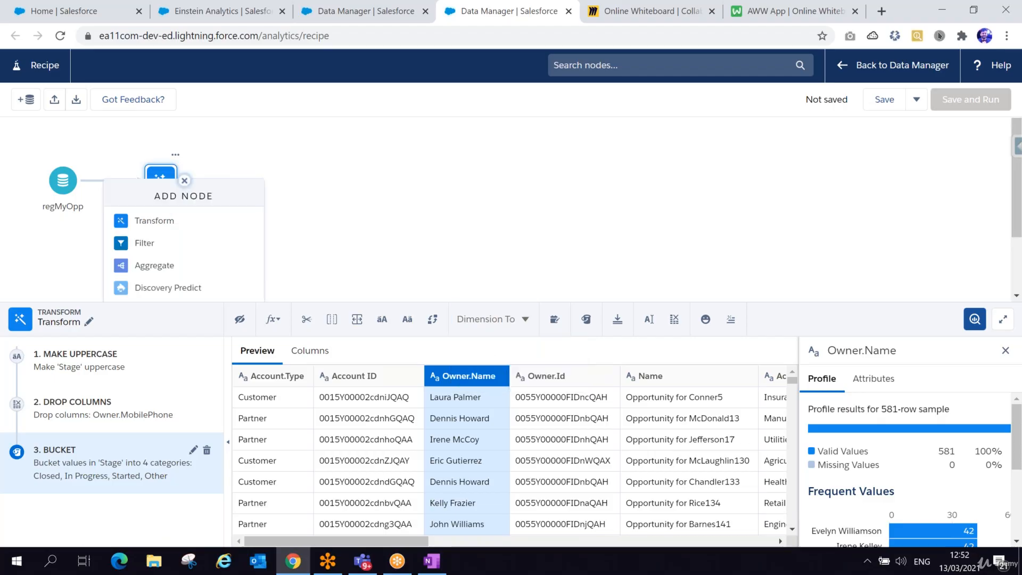
left_click(184, 180)
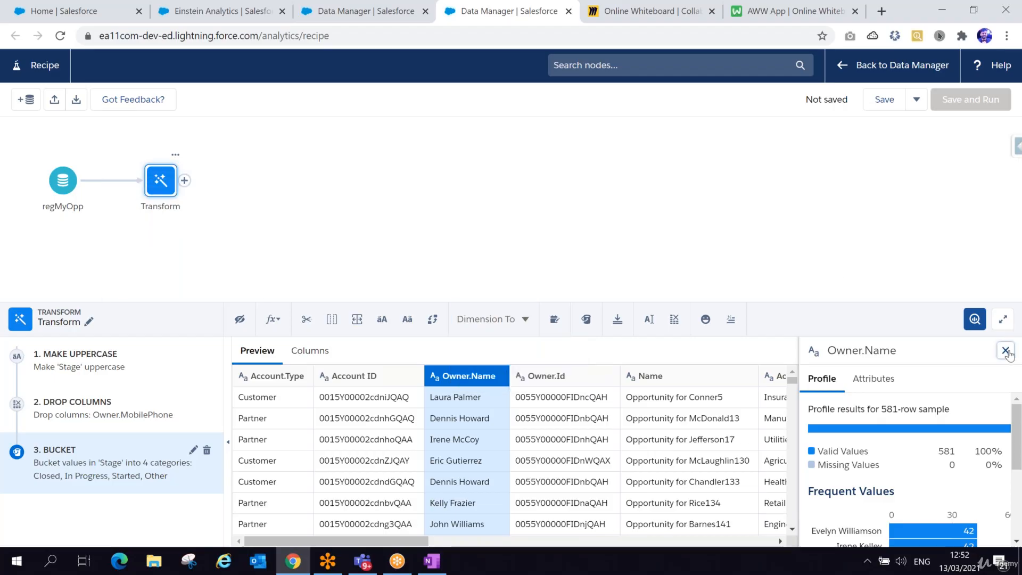
left_click(1005, 350)
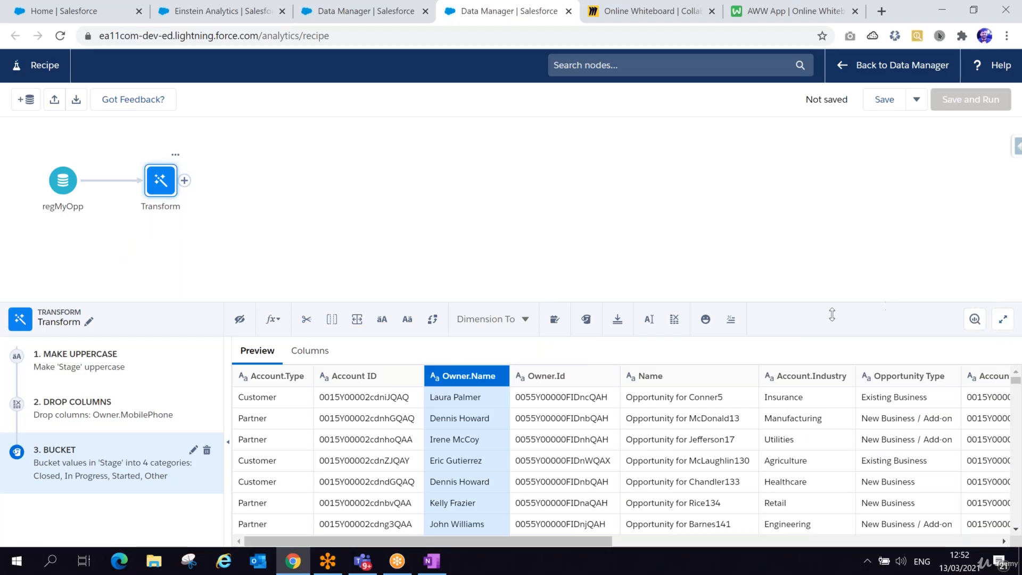
left_click_drag(820, 302, 820, 447)
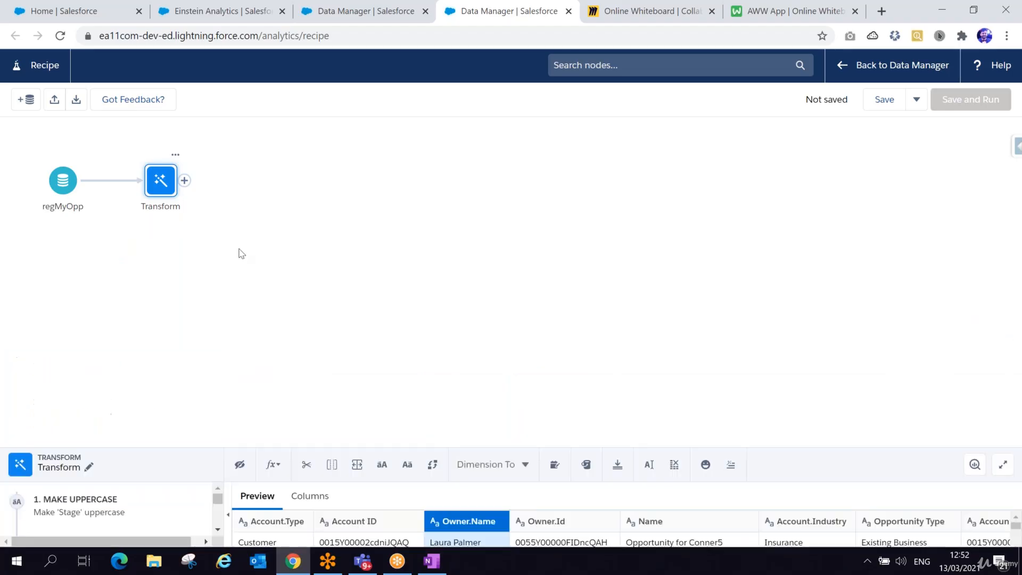
left_click(185, 181)
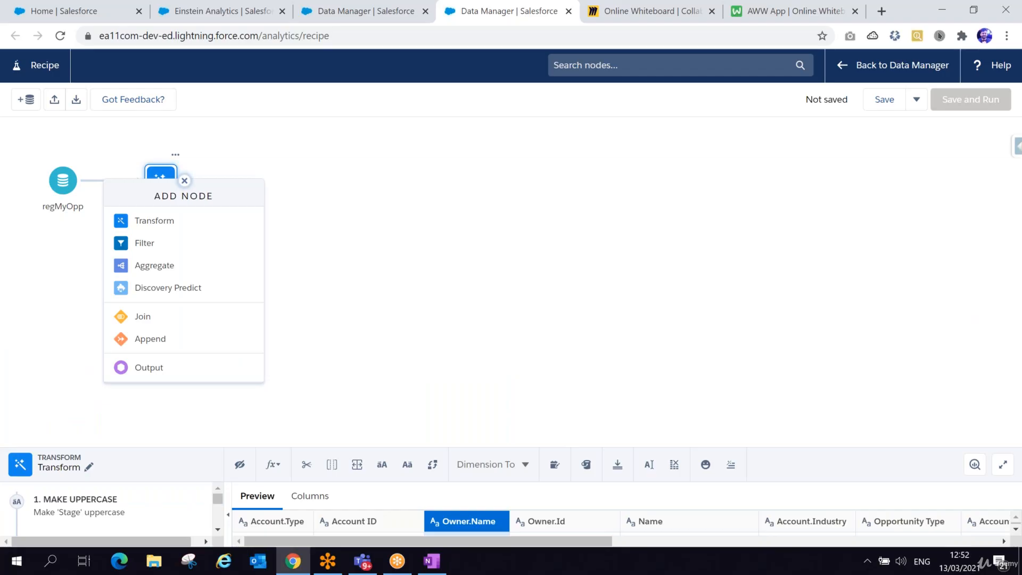
left_click(185, 181)
left_click(186, 181)
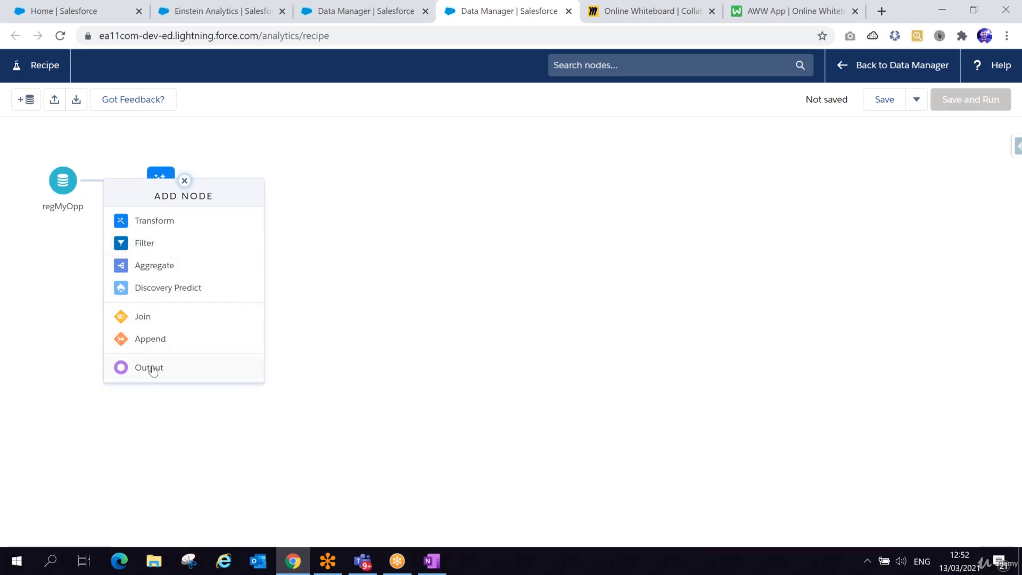
Add a Join node after Transform, using the Opportunities dataset from salestest with its preselected columns as the input data.
left_click(128, 323)
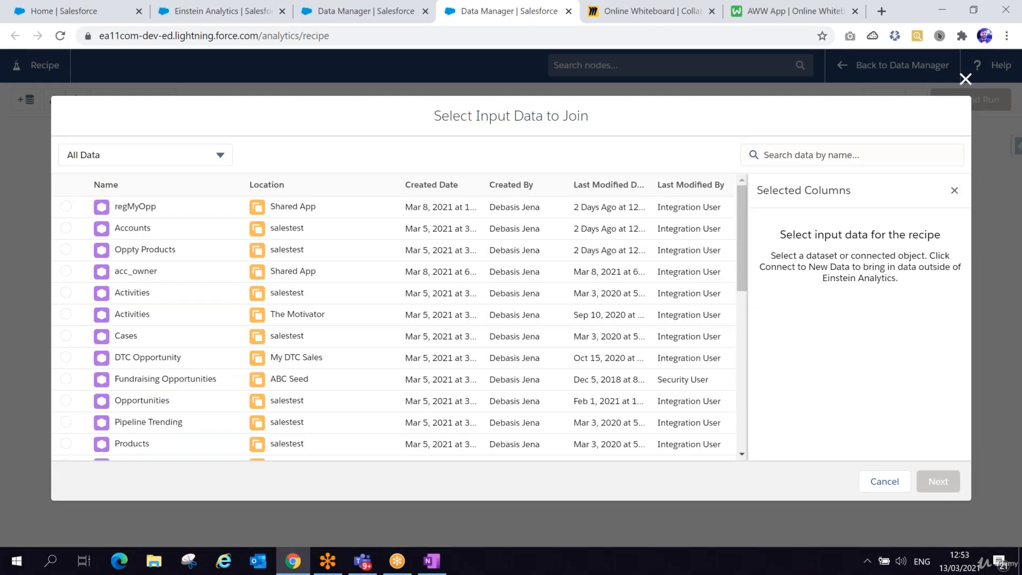
scroll(76, 349, "down", 1)
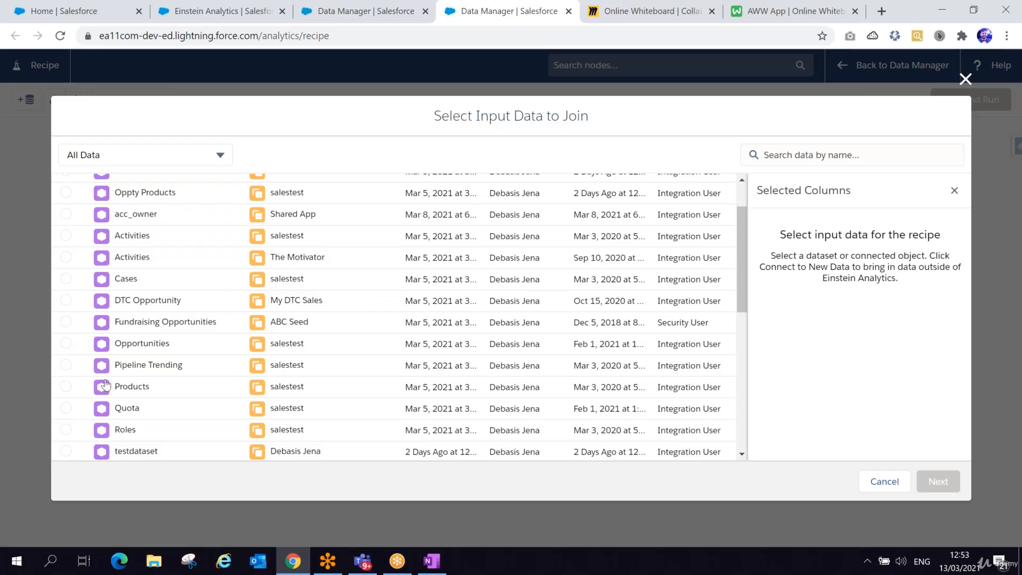
scroll(105, 384, "down", 3)
scroll(67, 371, "down", 3)
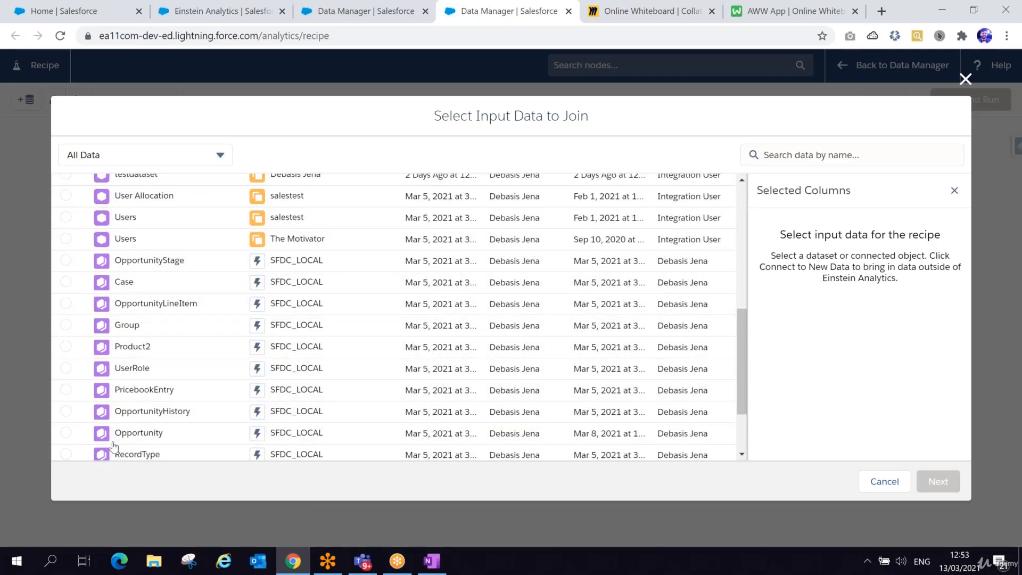
scroll(112, 447, "up", 10)
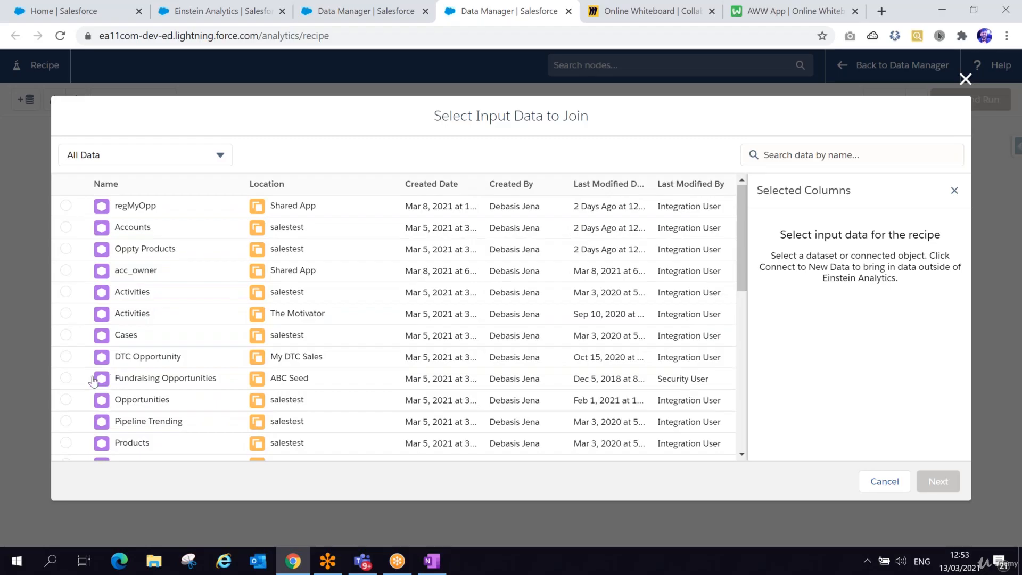
scroll(79, 382, "down", 1)
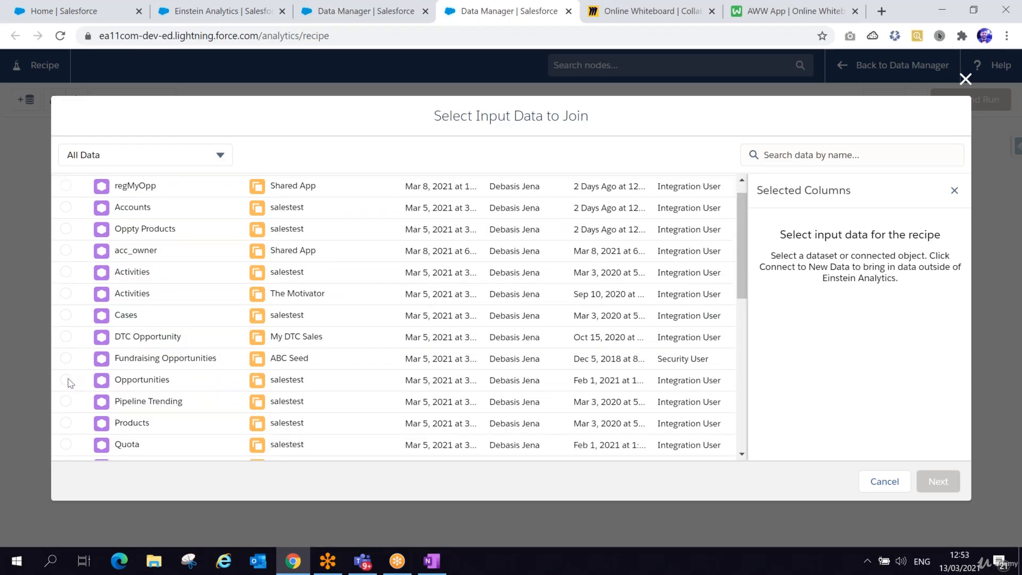
left_click(66, 380)
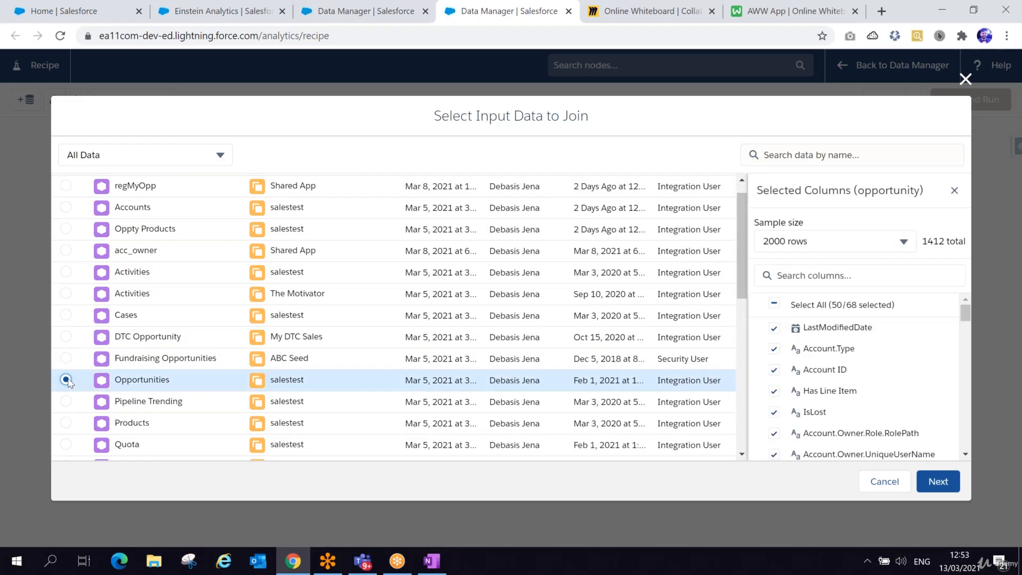
left_click(218, 153)
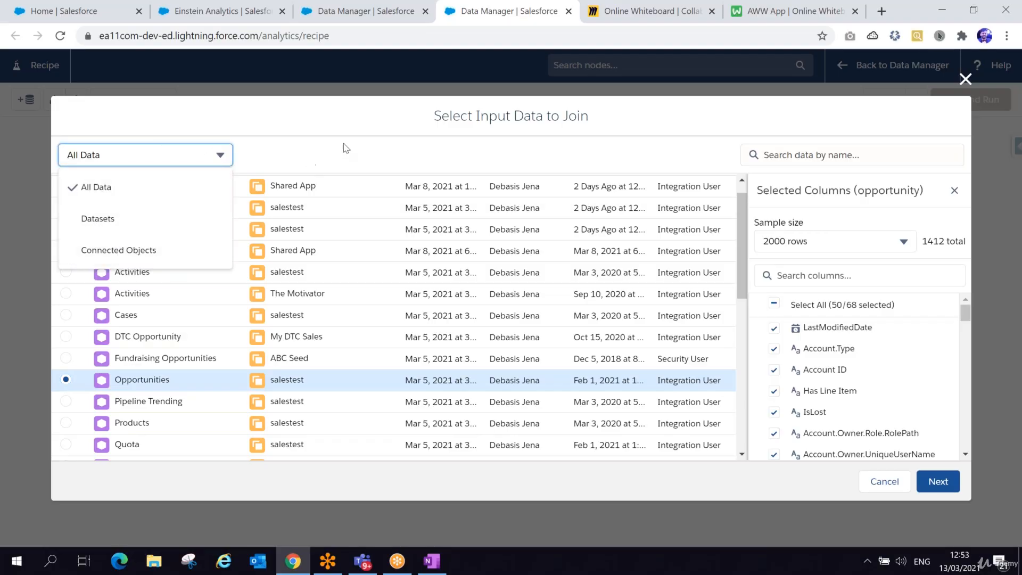
left_click(424, 162)
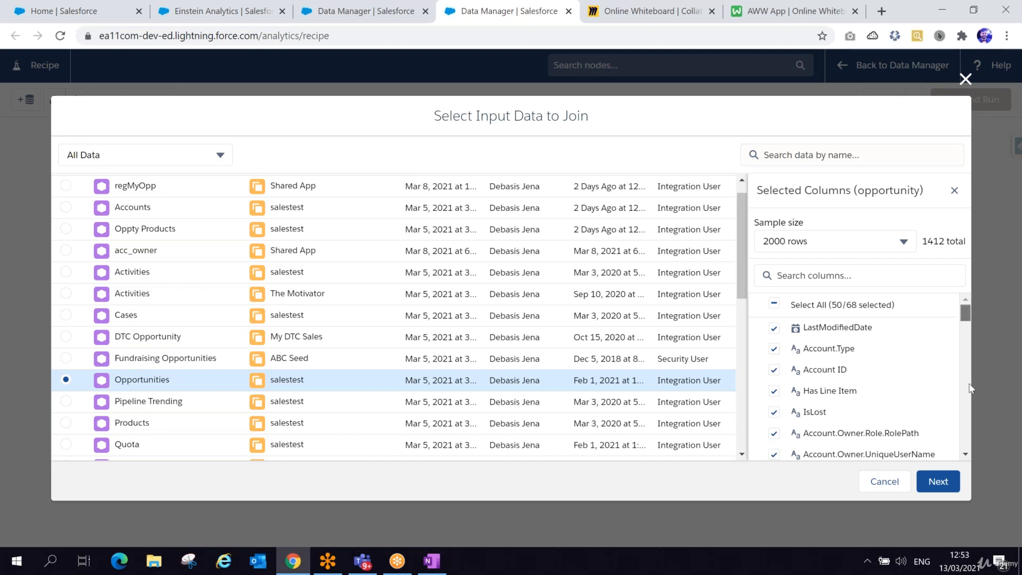
left_click_drag(965, 313, 982, 466)
left_click(939, 482)
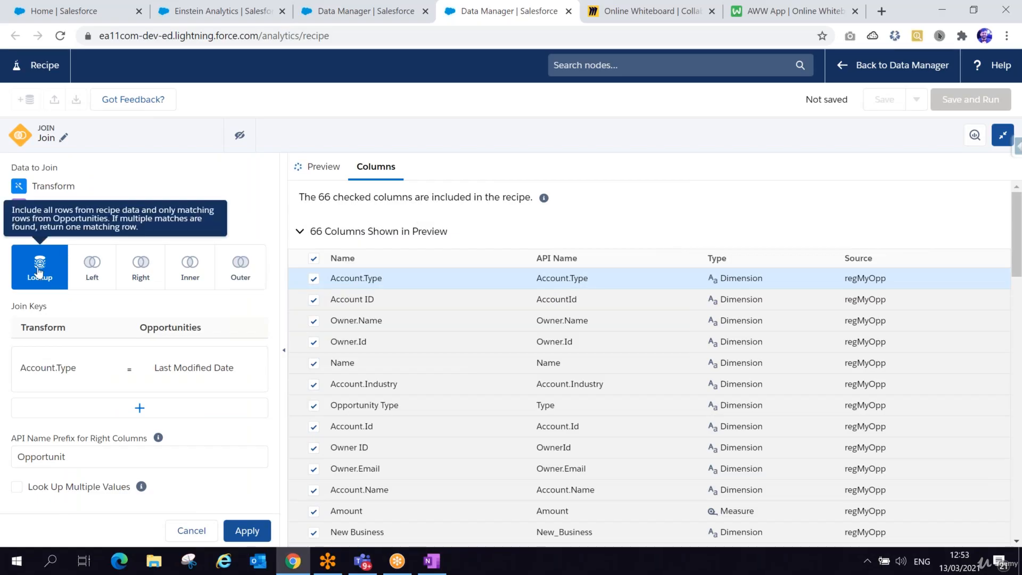
Dismiss the error notices, compare the join types, and apply an Outer join between Transform and Opportunities.
mouse_move(38, 286)
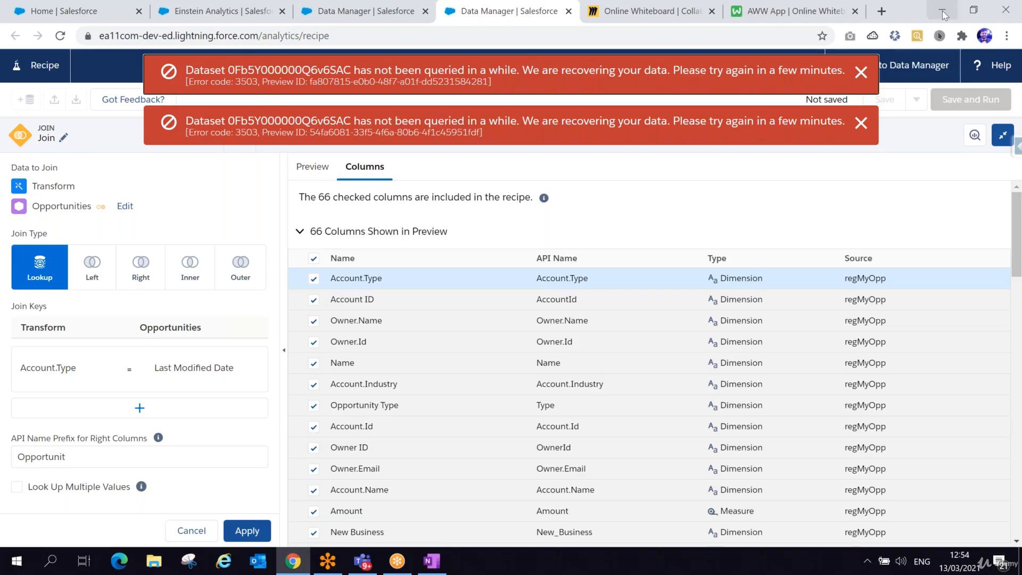
left_click(861, 73)
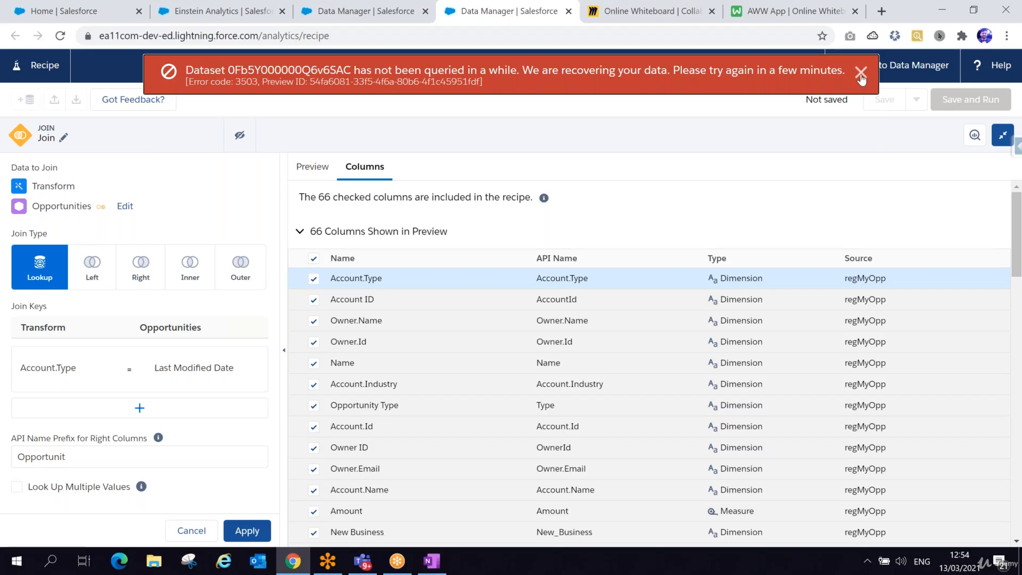
left_click(861, 74)
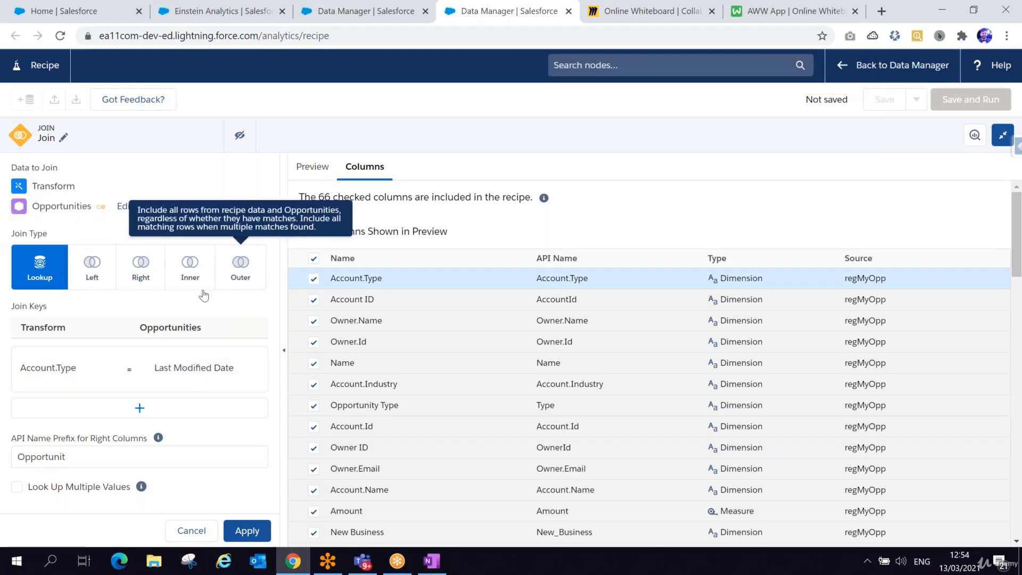
left_click(244, 270)
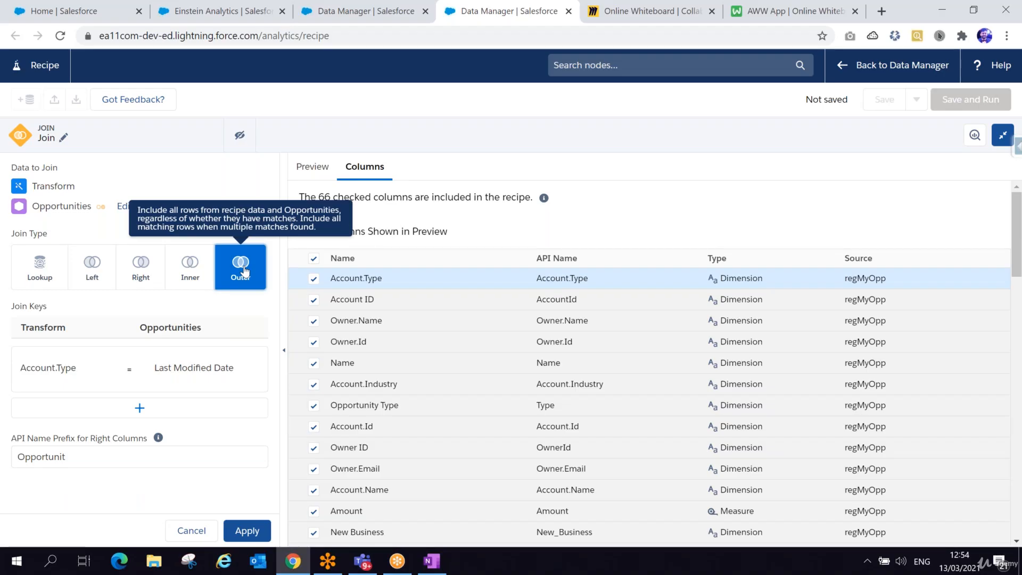
left_click(94, 272)
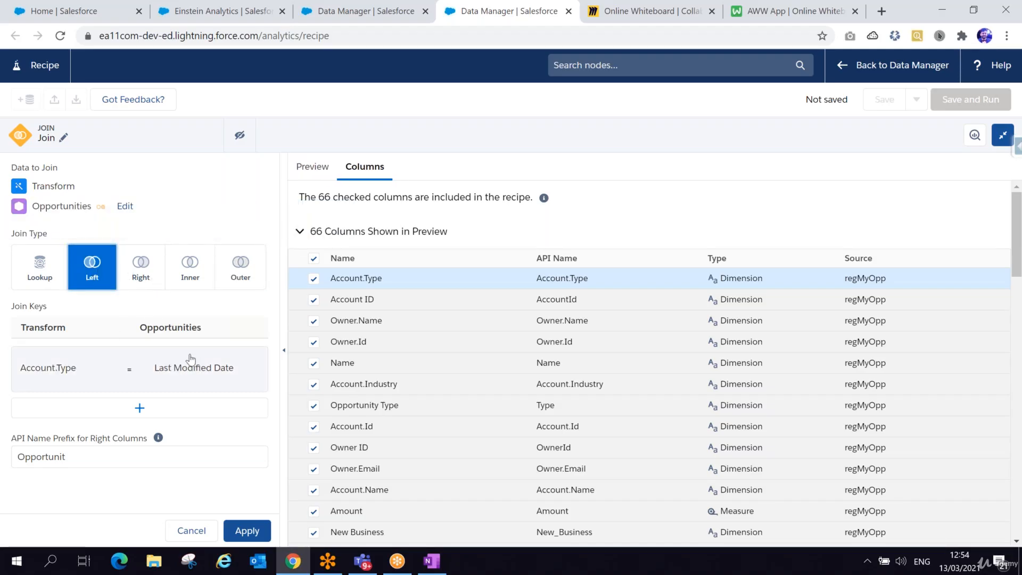
left_click(133, 272)
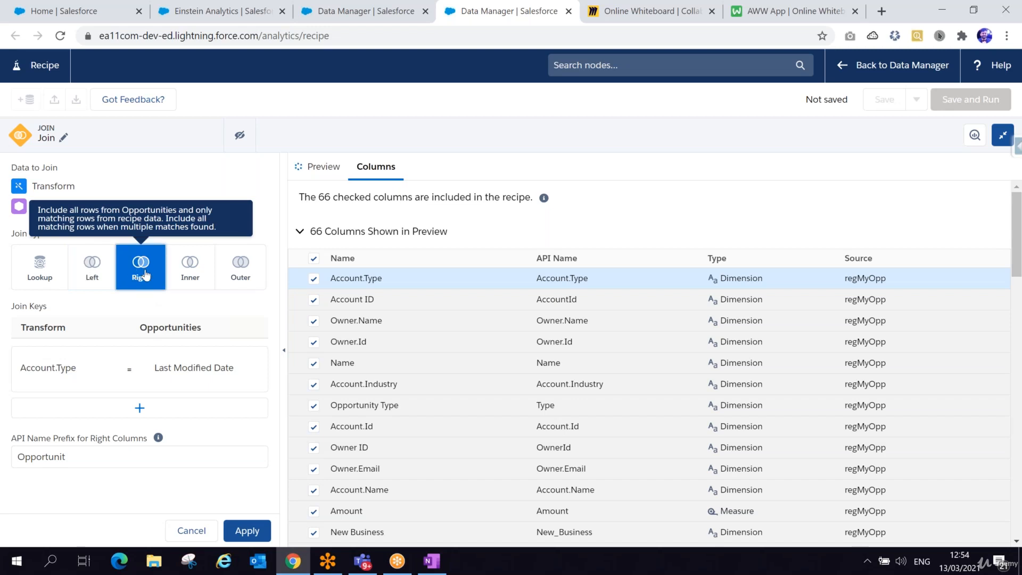
left_click(205, 277)
left_click(238, 274)
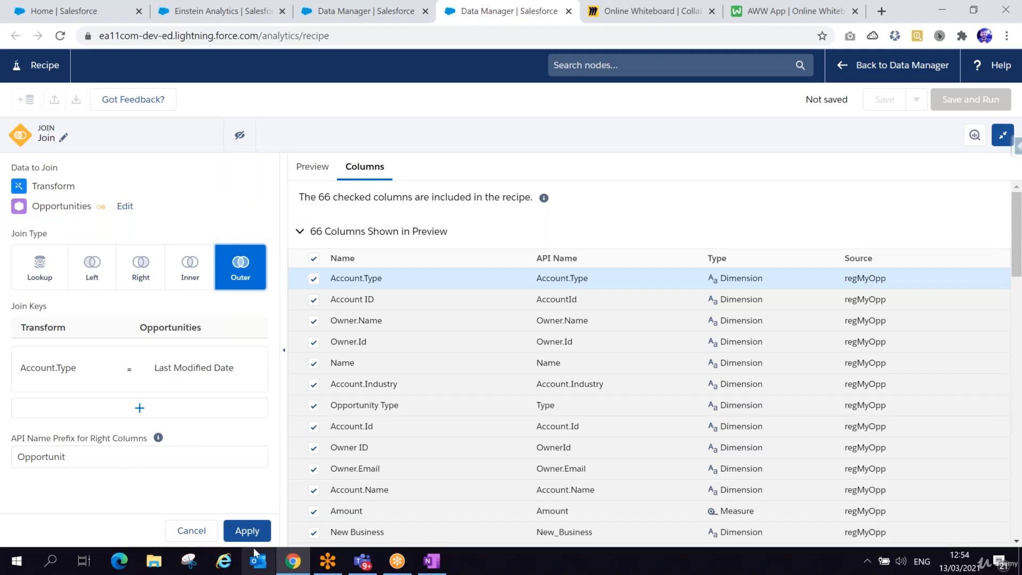
left_click(248, 531)
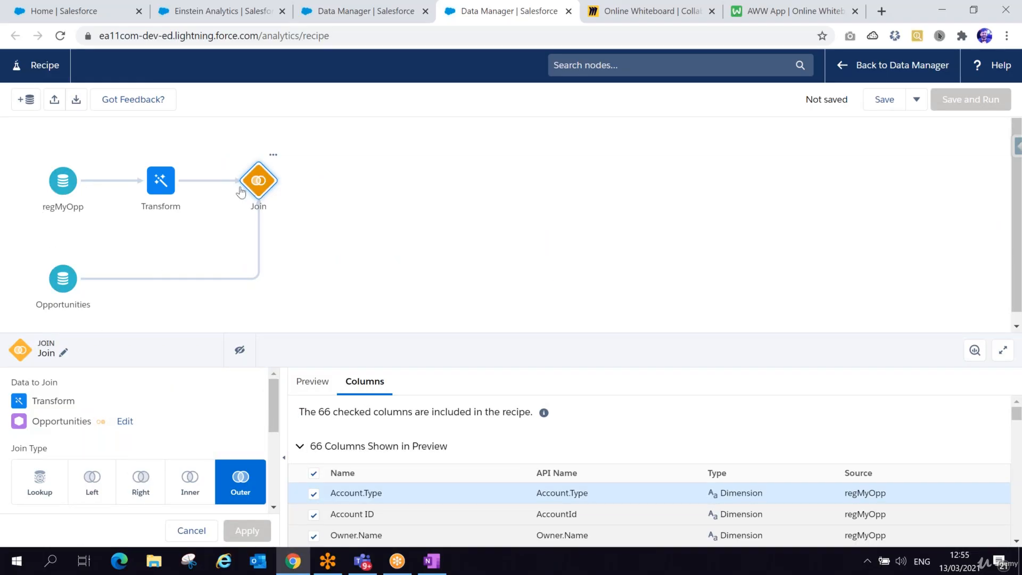
left_click(267, 185)
left_click(282, 181)
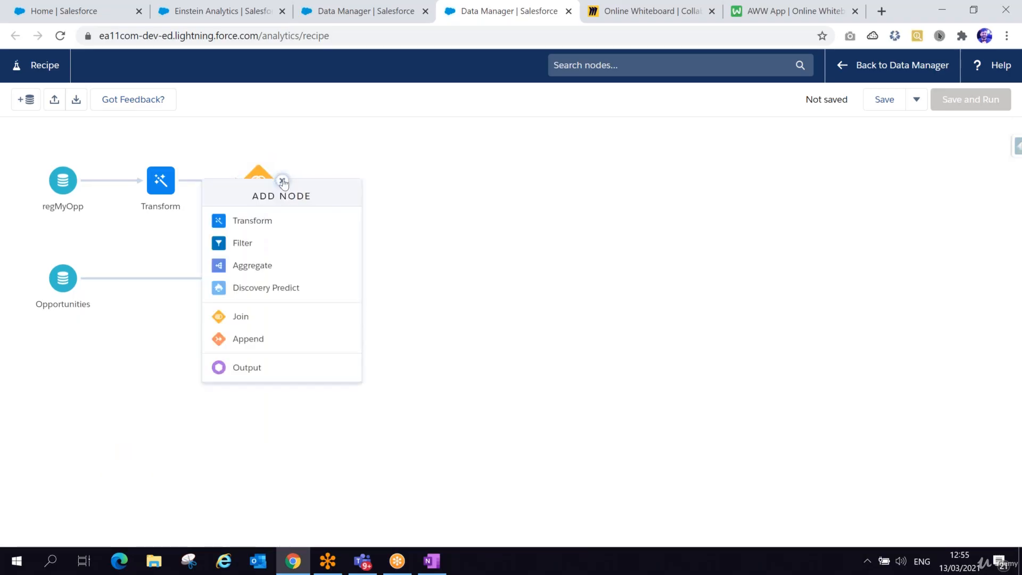
left_click(250, 245)
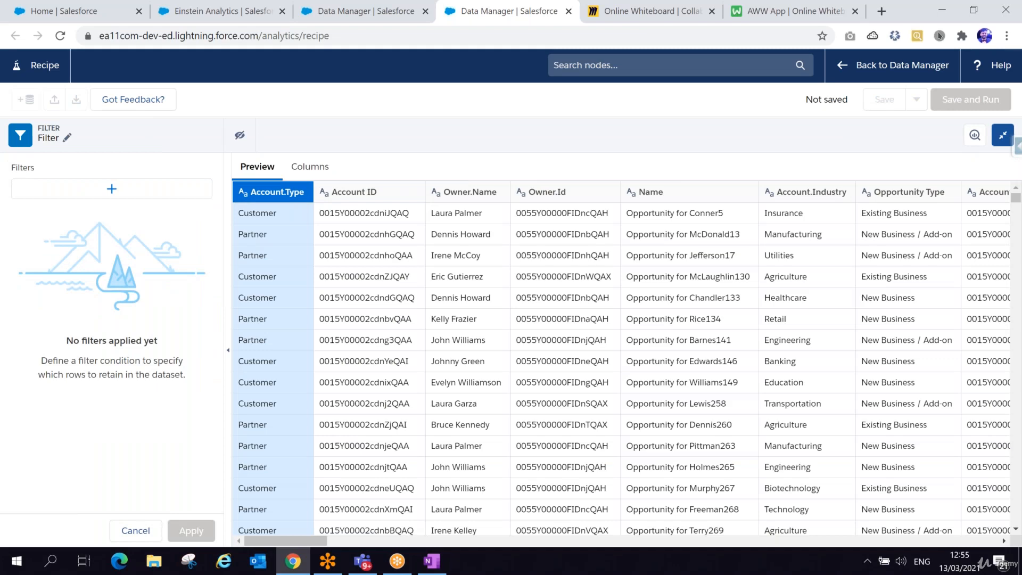
left_click(139, 186)
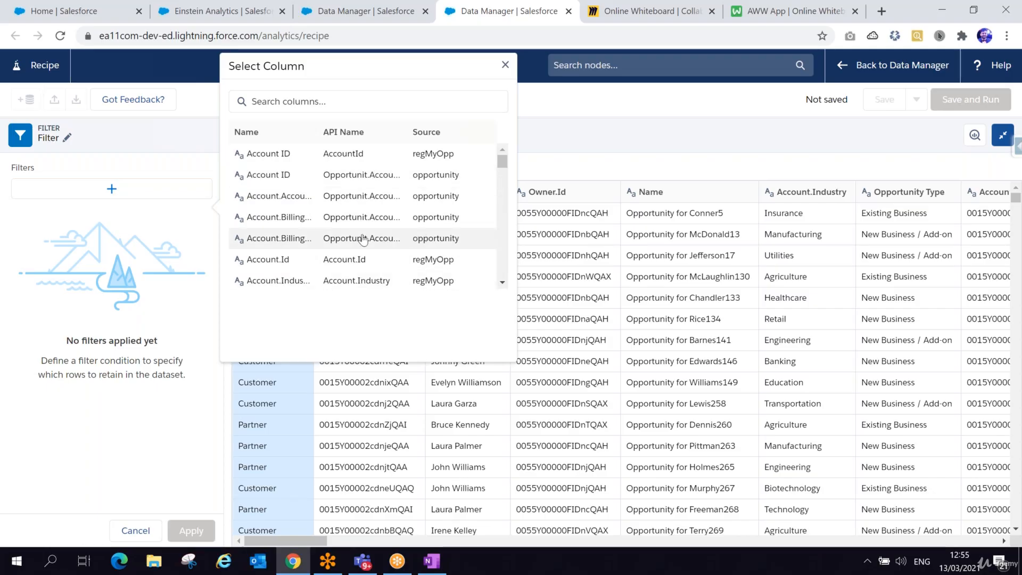
left_click(320, 101)
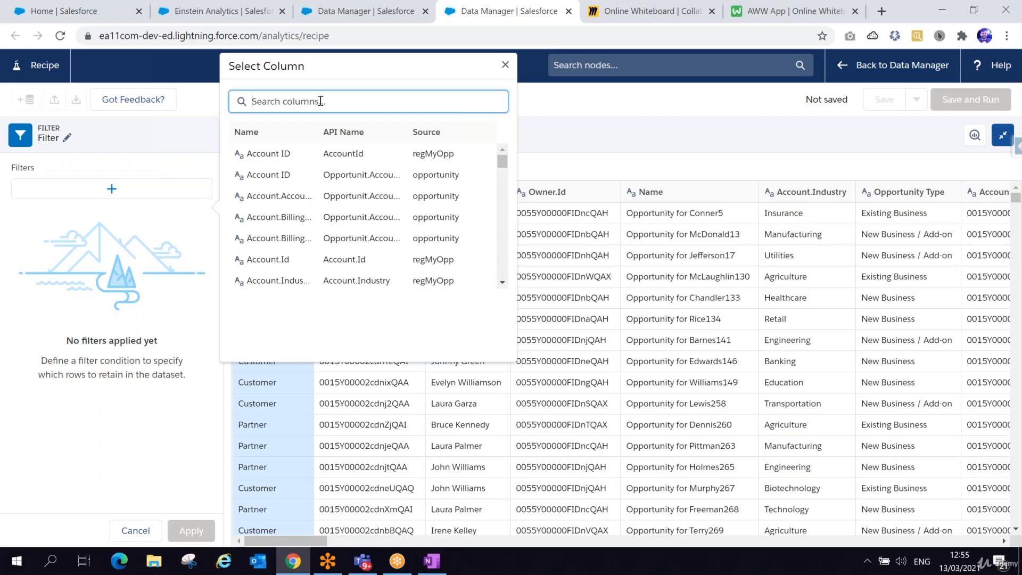
type("stage")
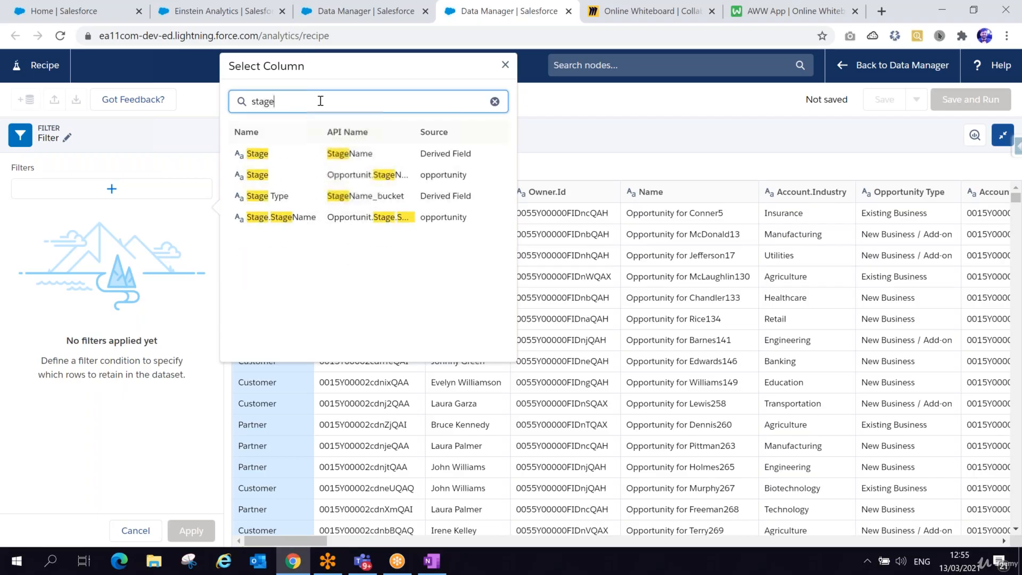
left_click(261, 176)
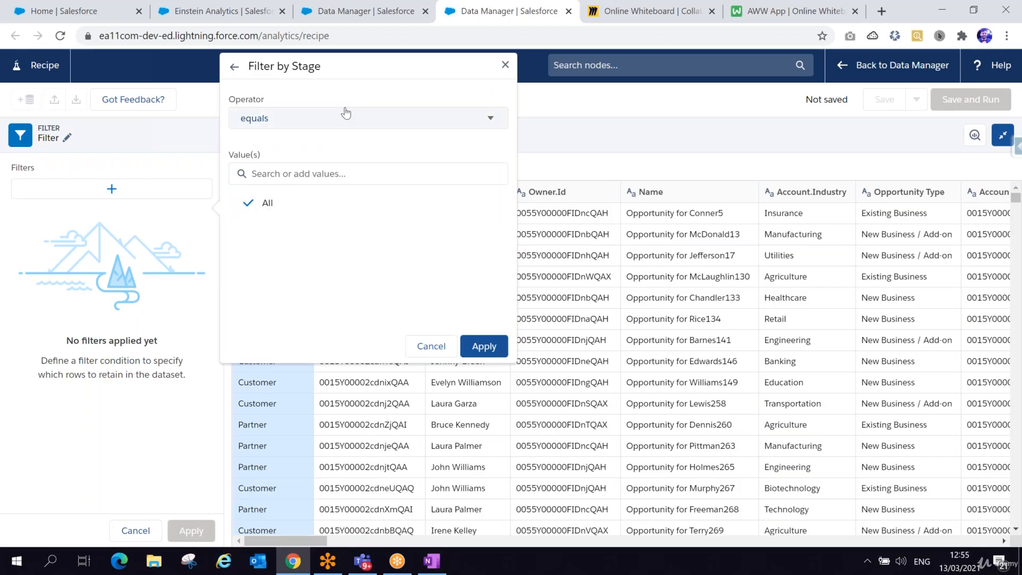
left_click(326, 117)
left_click(314, 166)
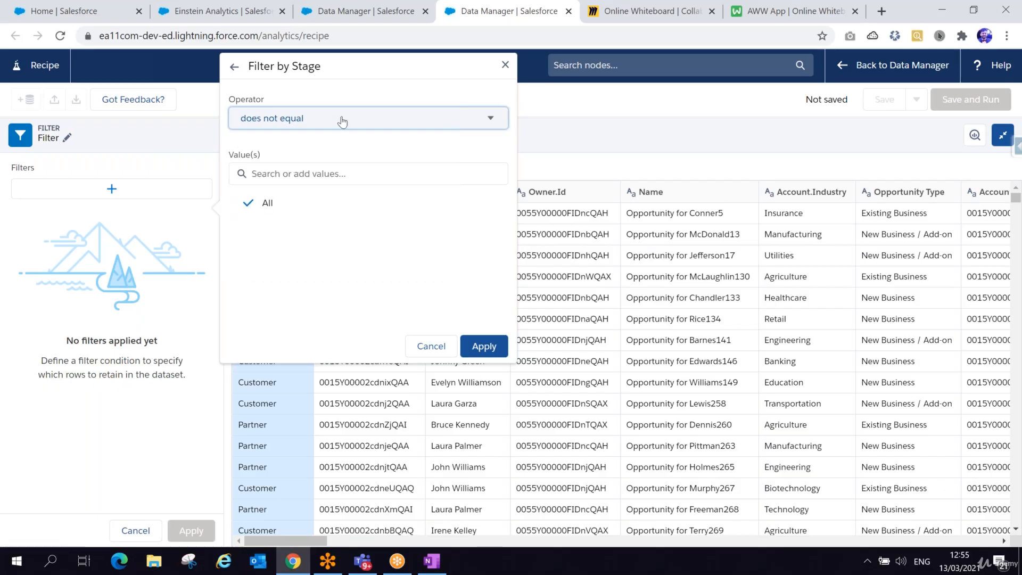
left_click(342, 122)
left_click(282, 149)
left_click(317, 124)
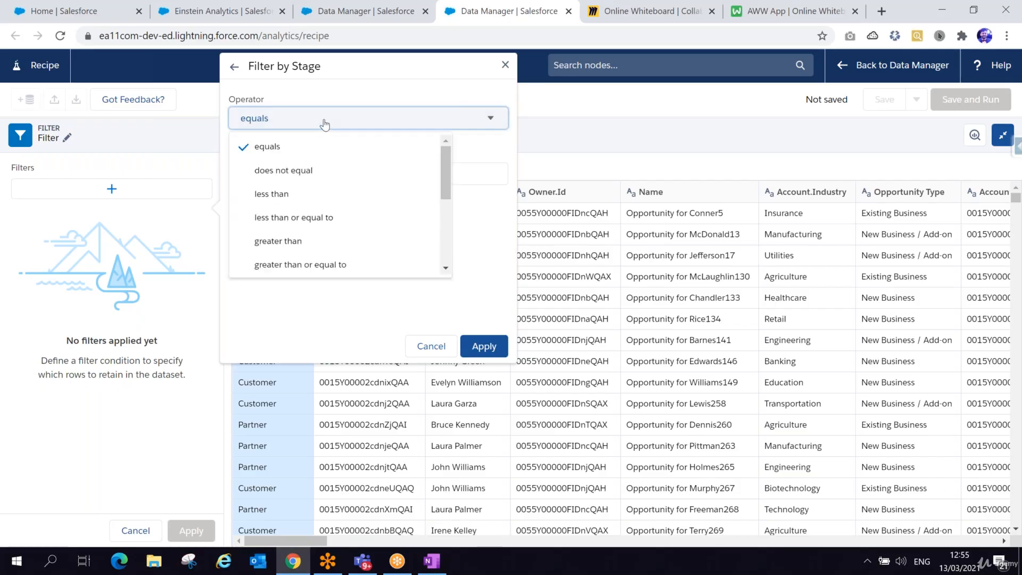
left_click(282, 155)
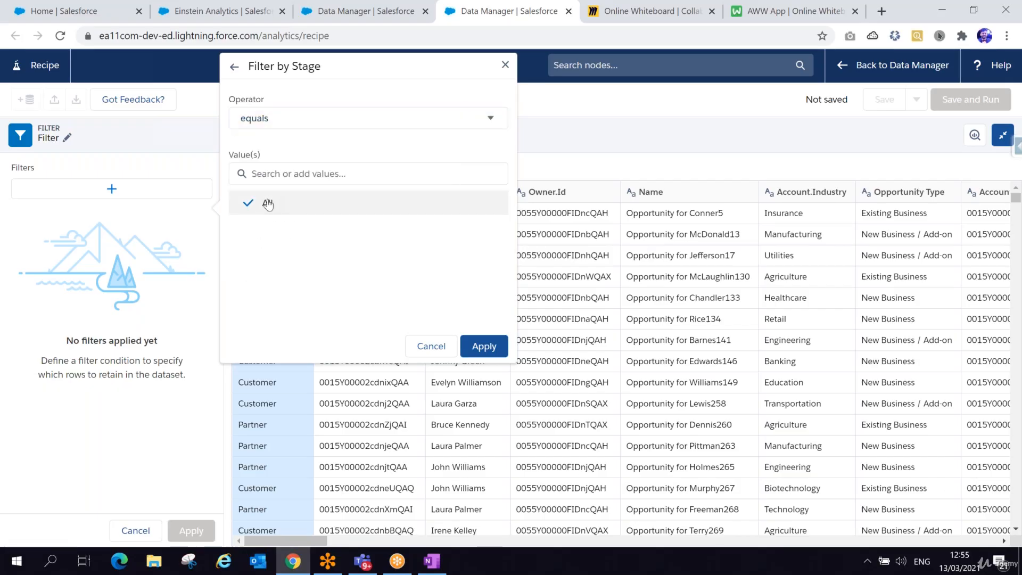
left_click(487, 346)
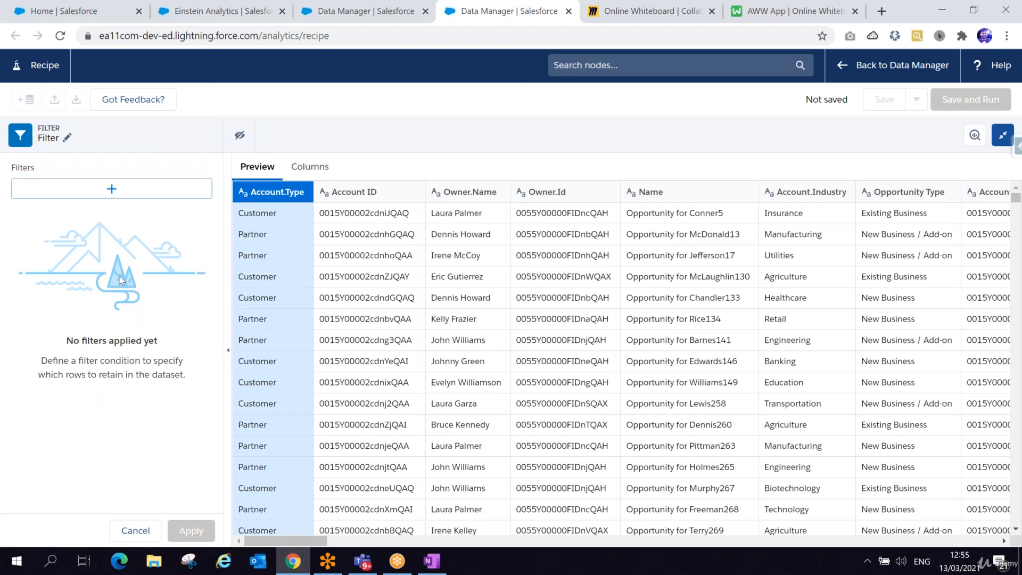
left_click(135, 530)
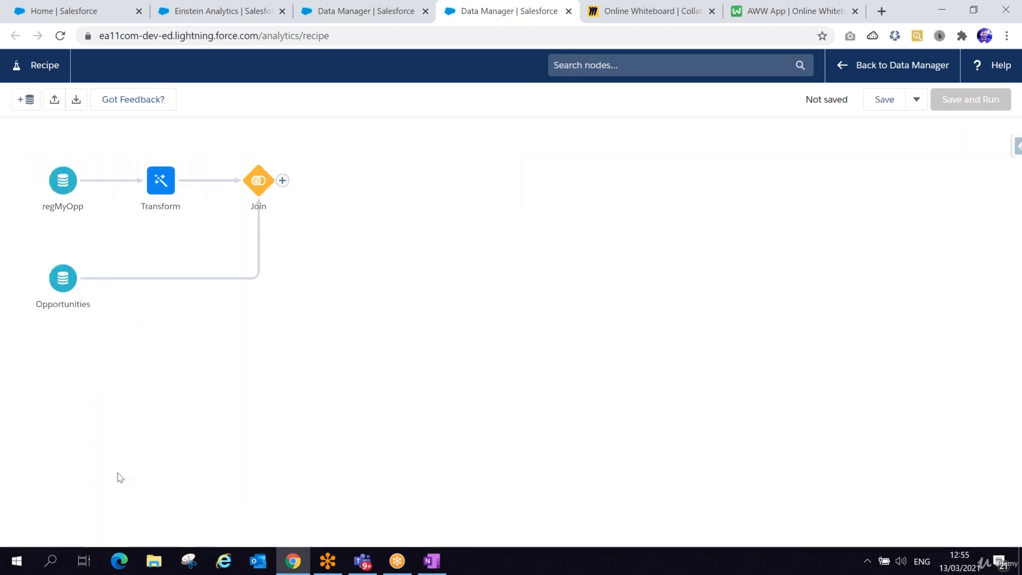
Add a Filter node after Join, start a new filter, and look through the columns available for it.
left_click(282, 182)
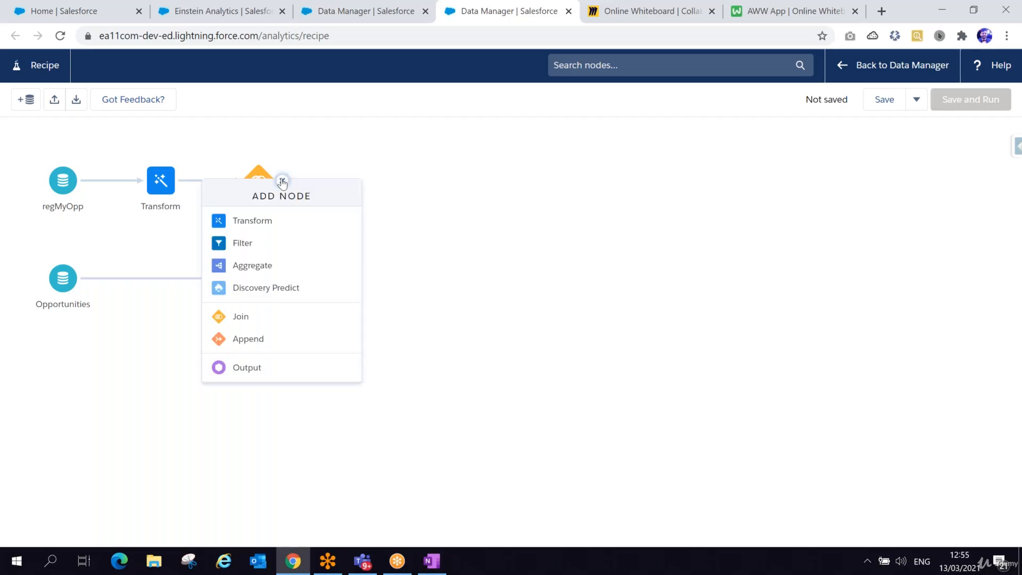
left_click(241, 244)
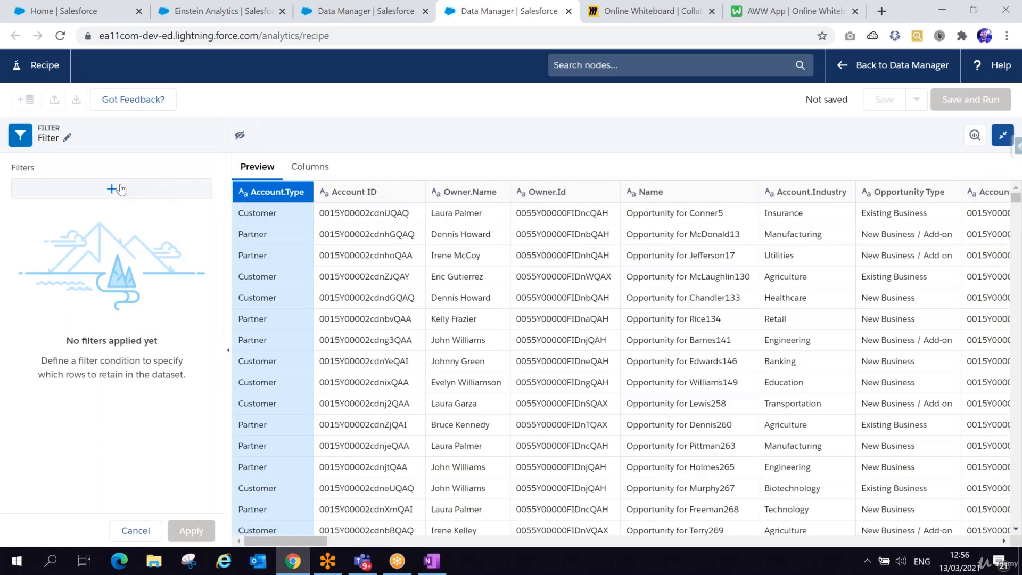
left_click(113, 188)
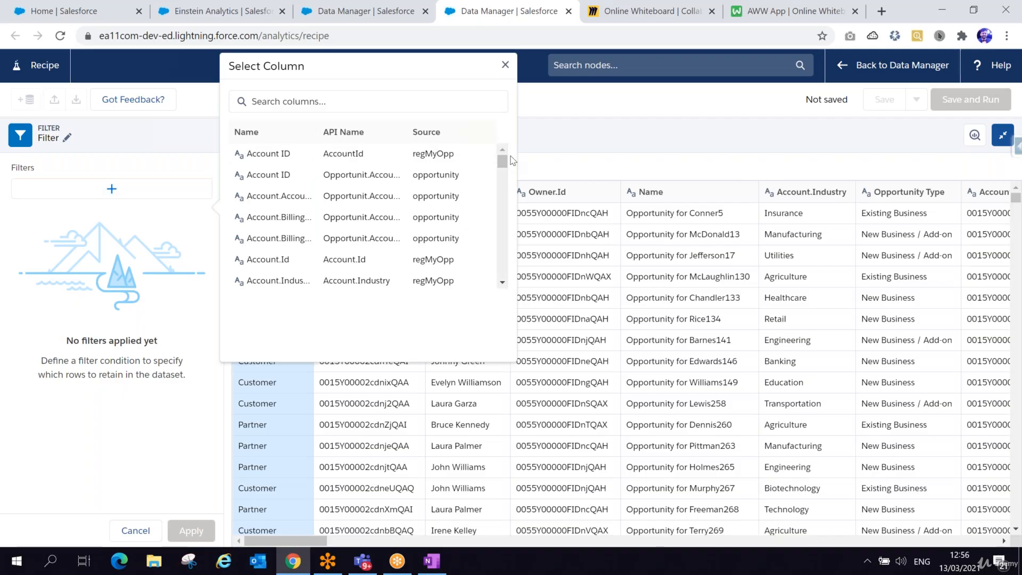
left_click_drag(500, 167, 502, 246)
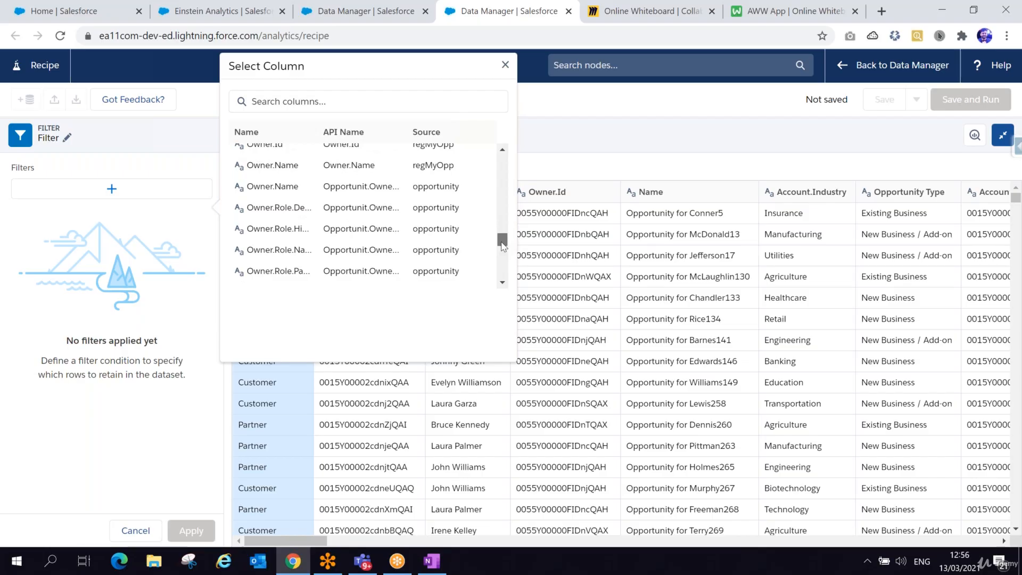
left_click_drag(502, 246, 505, 279)
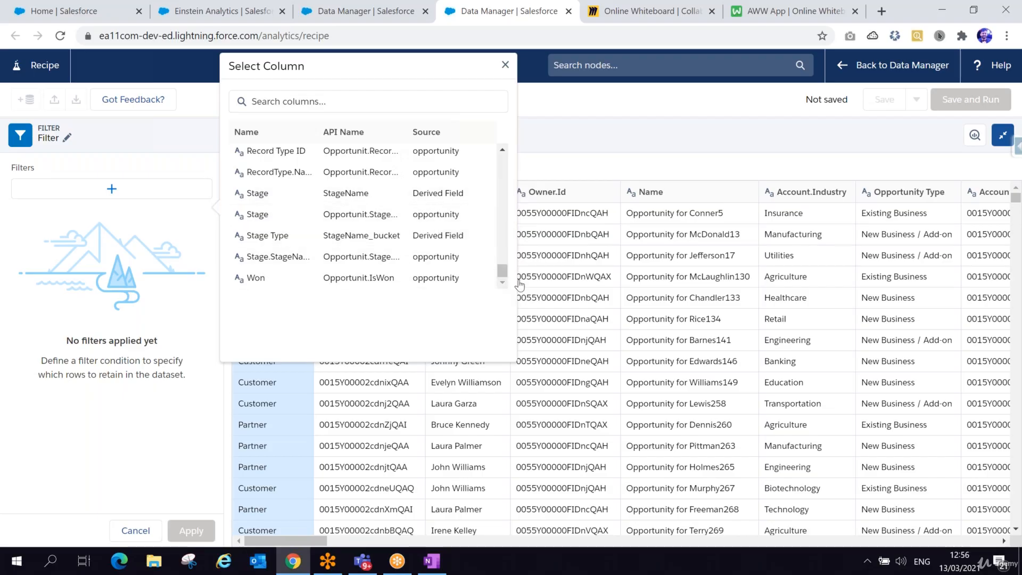
left_click_drag(503, 277, 505, 217)
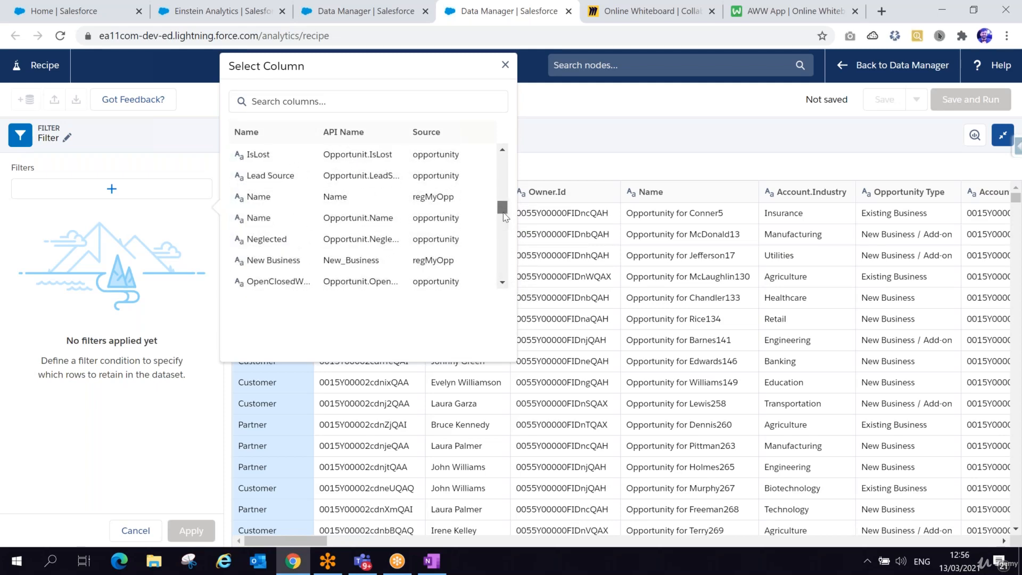
Filter the rows to those whose derived Stage column (StageName) equals CLOSED WON, and apply the Filter node.
left_click(312, 101)
type("stage")
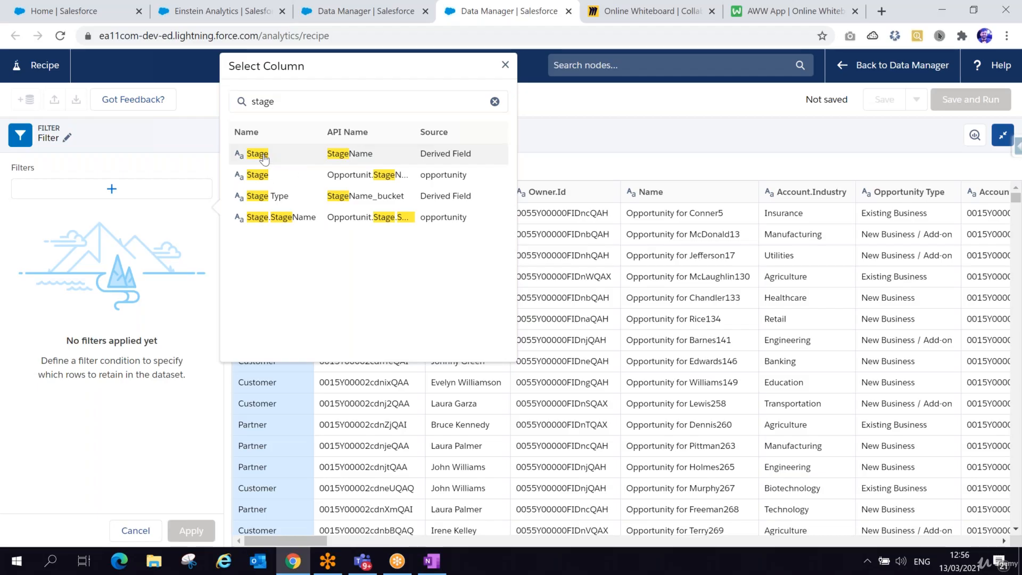
left_click(294, 155)
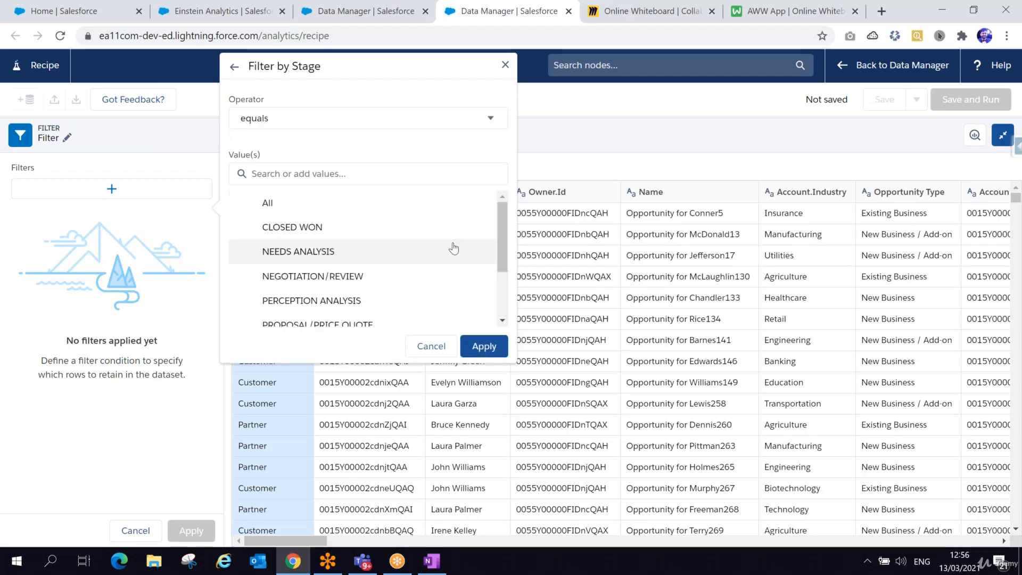
left_click(321, 227)
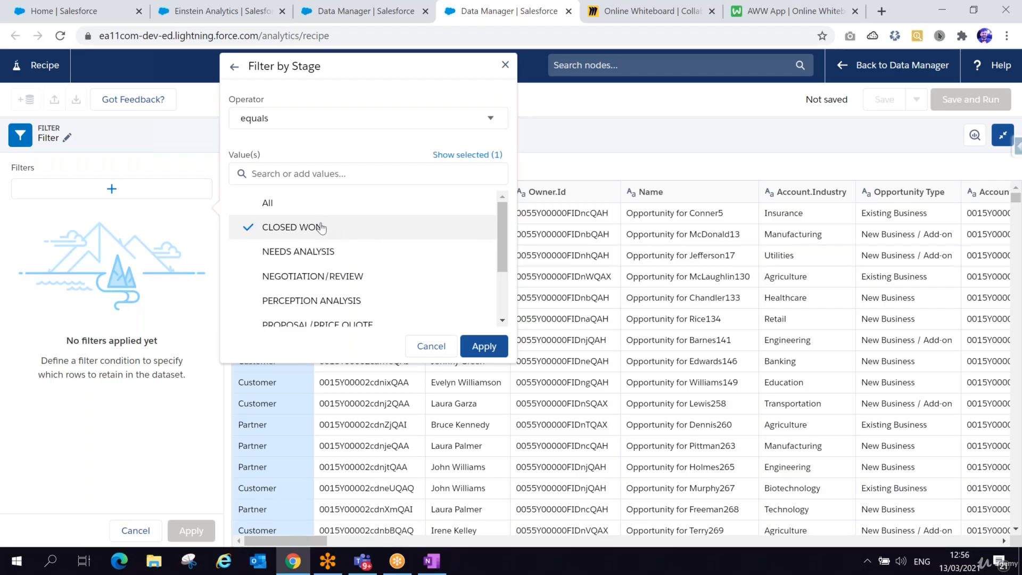
left_click(484, 347)
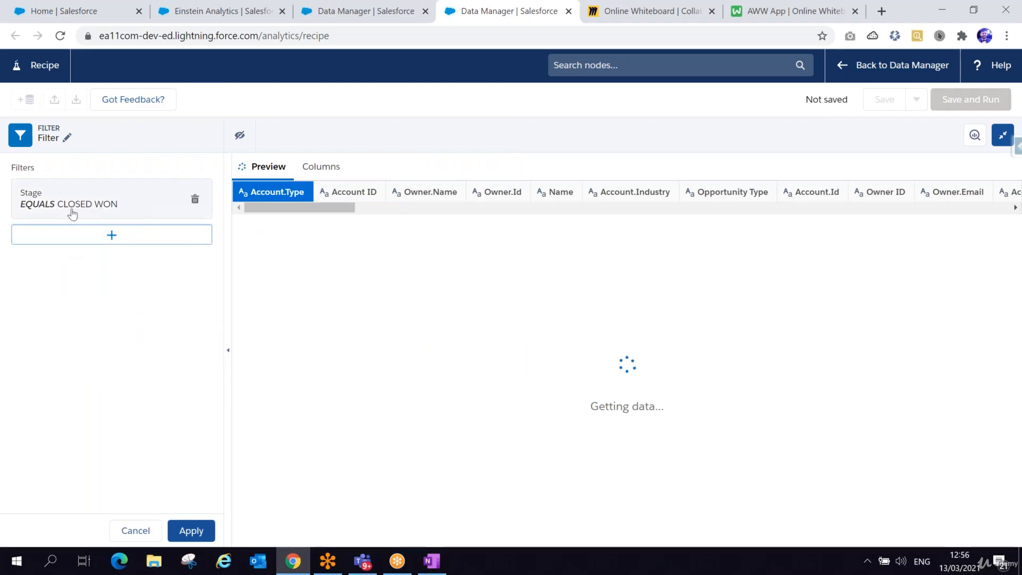
left_click(192, 530)
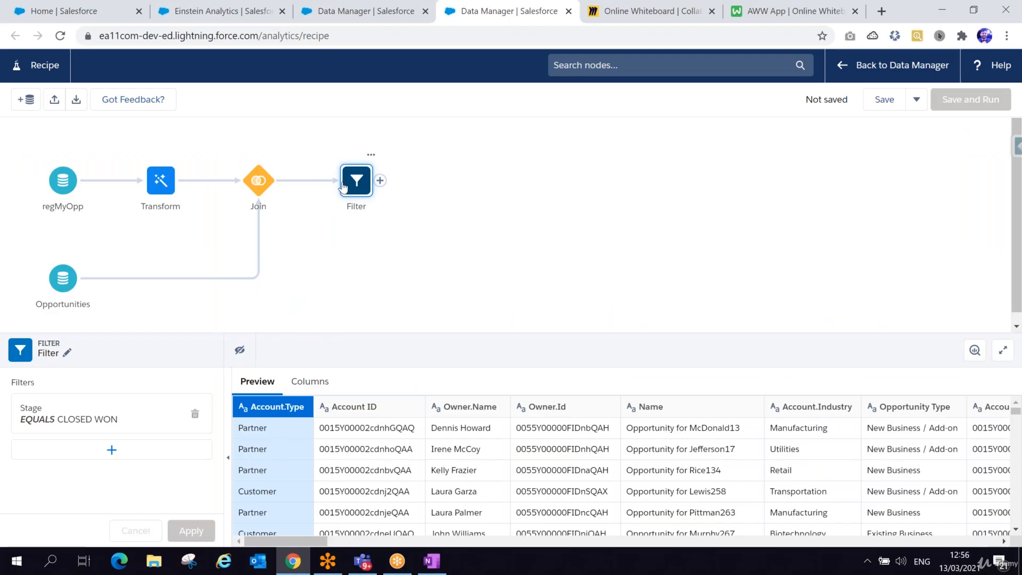
Review the node types that can follow the Filter node without adding one.
left_click(381, 181)
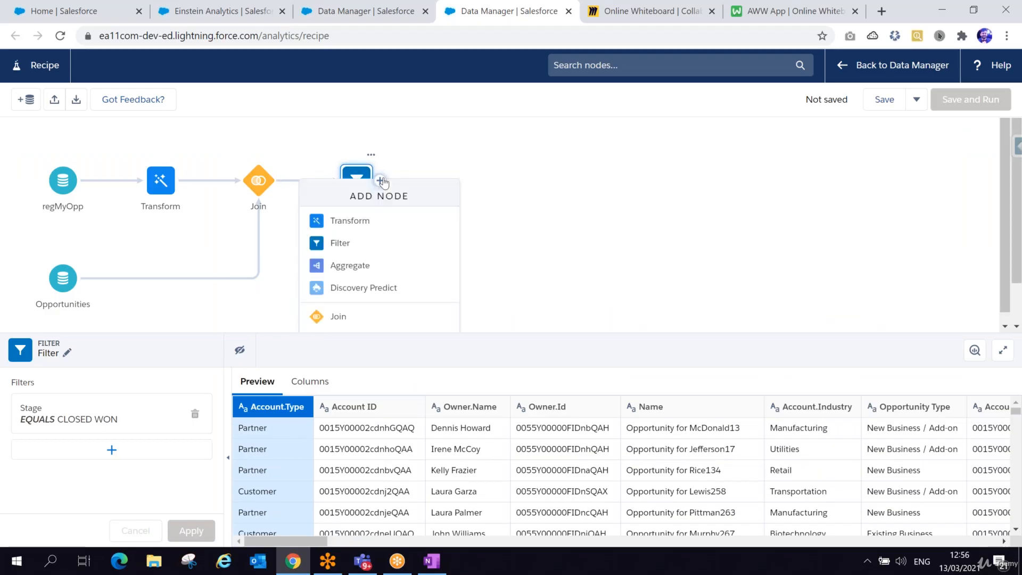
scroll(319, 274, "down", 1)
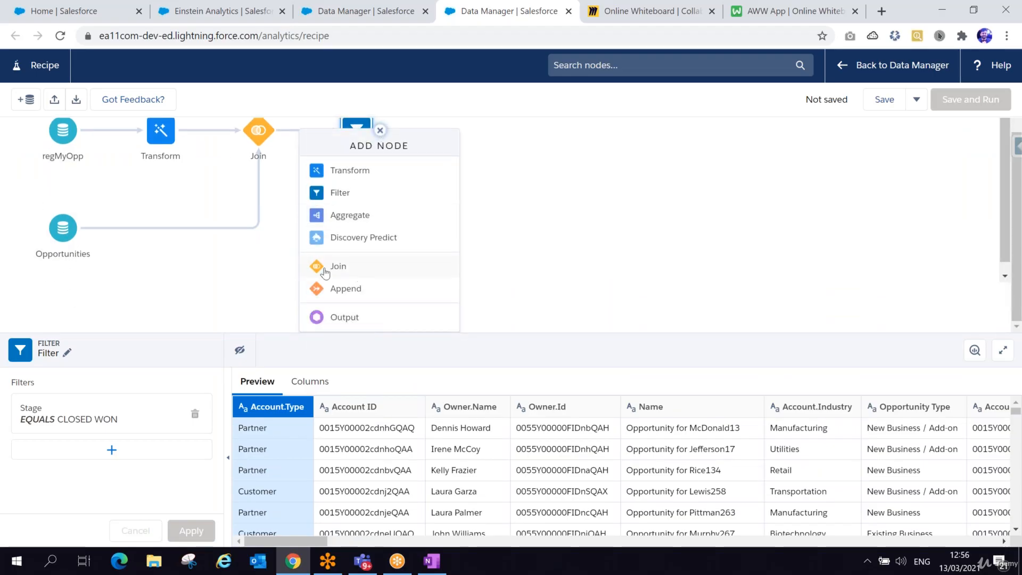
left_click(242, 268)
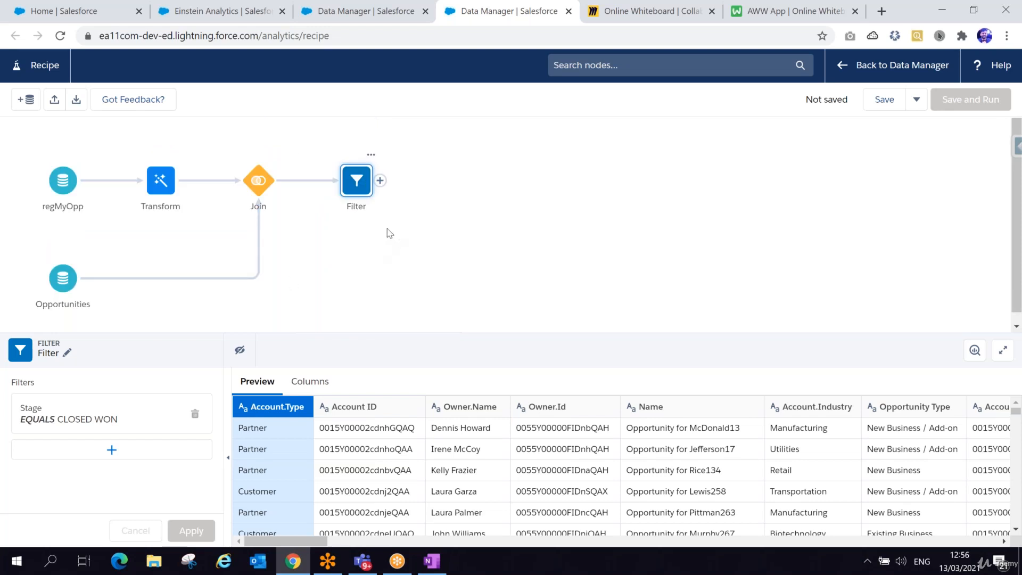
left_click(380, 181)
scroll(366, 288, "down", 1)
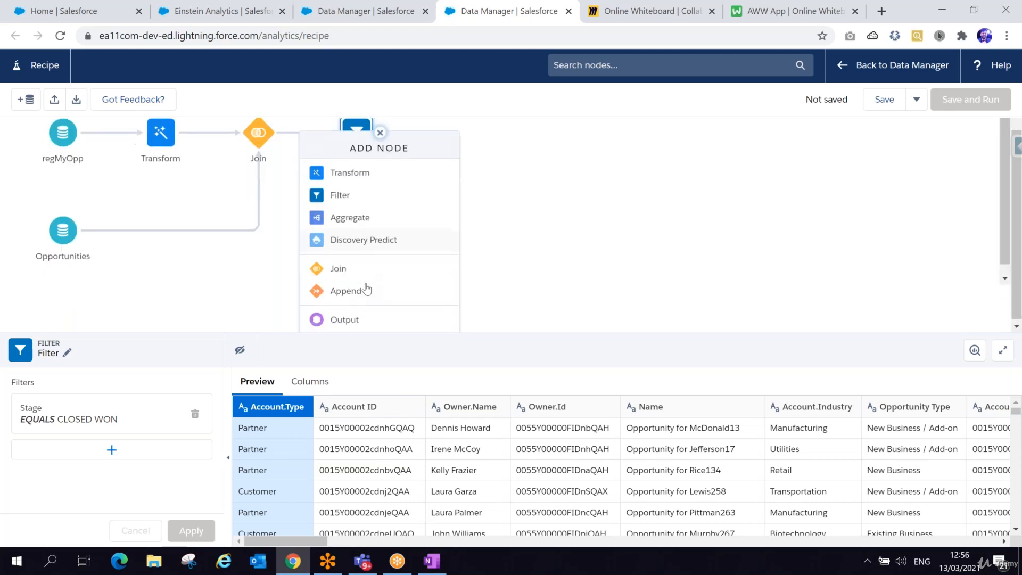
left_click(607, 223)
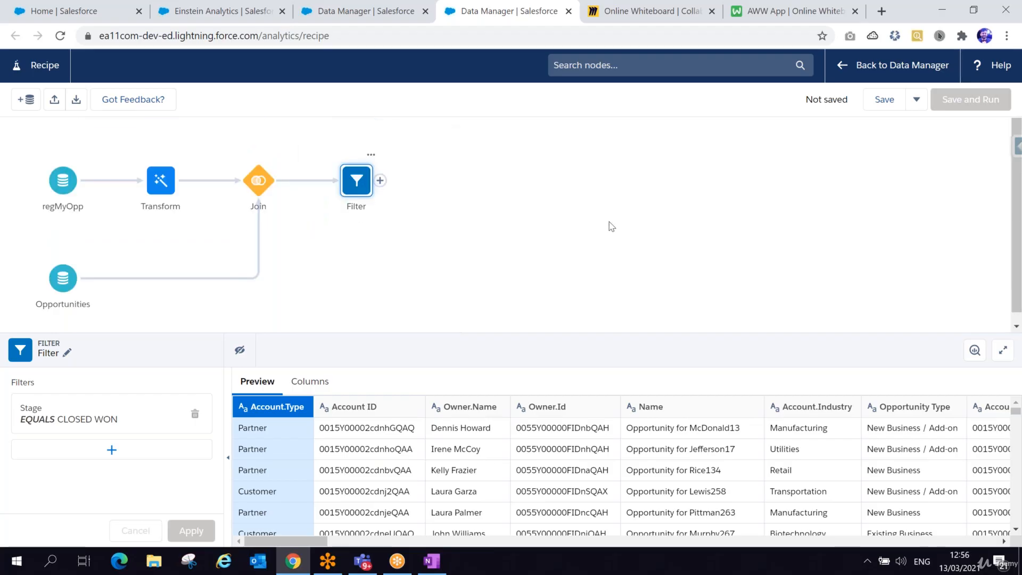
Add an Output node after Filter and keep Dataset as its write target.
left_click(380, 180)
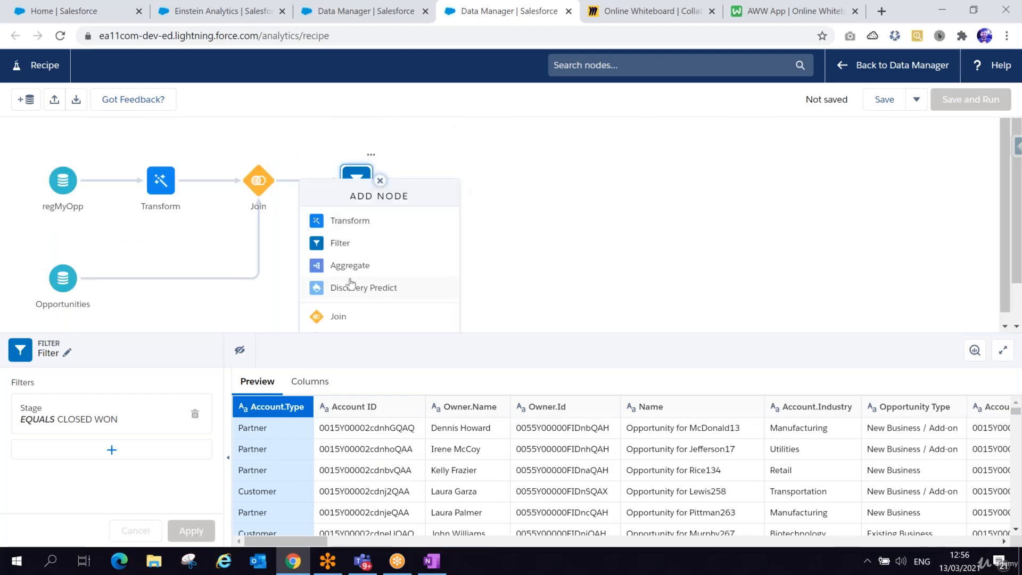
scroll(349, 285, "down", 1)
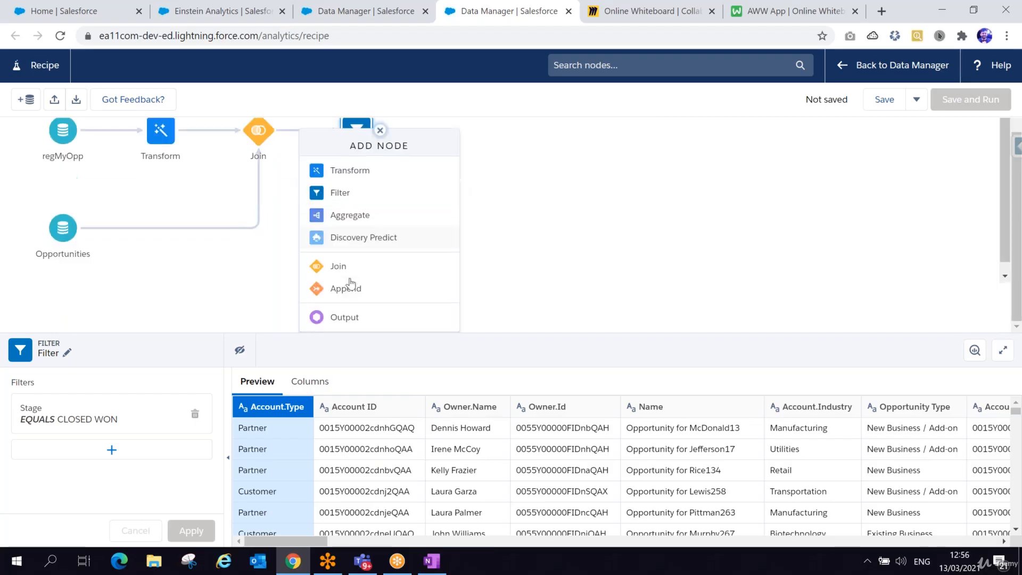
left_click(345, 317)
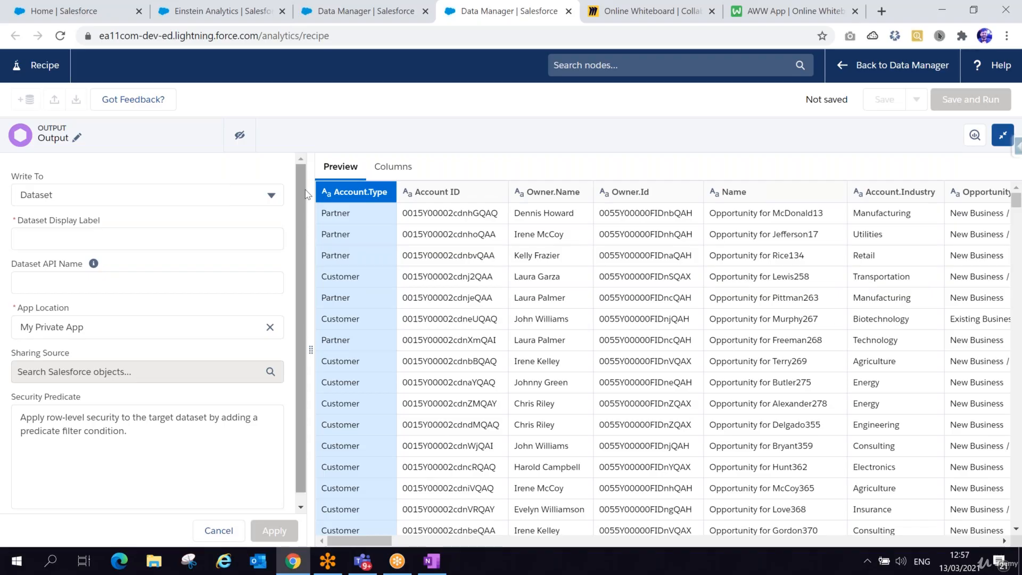
left_click(81, 235)
left_click(142, 195)
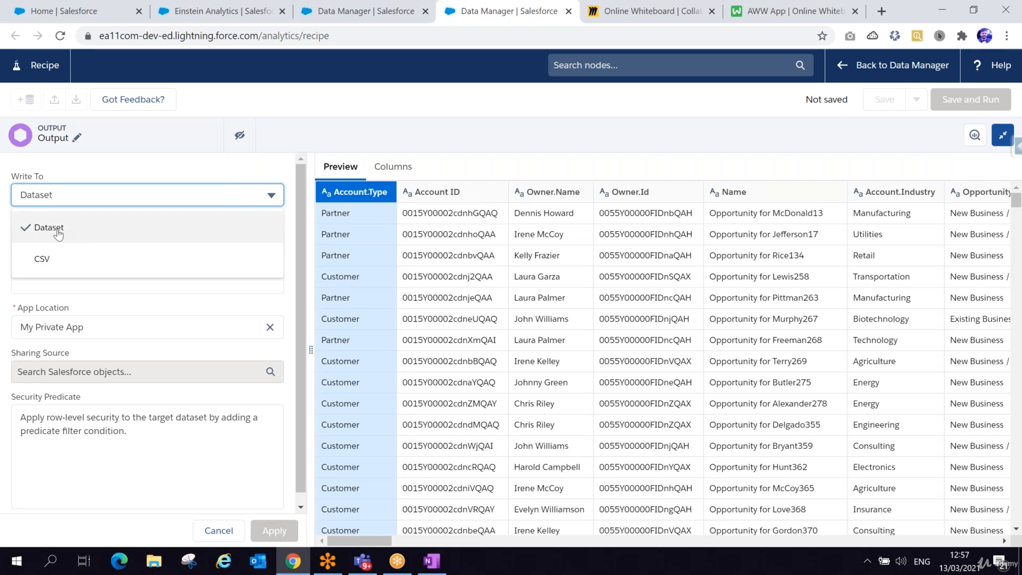
left_click(54, 232)
Label the output dataset Receipe_regOpp, keep My Private App as its location, and apply the Output node.
left_click(38, 241)
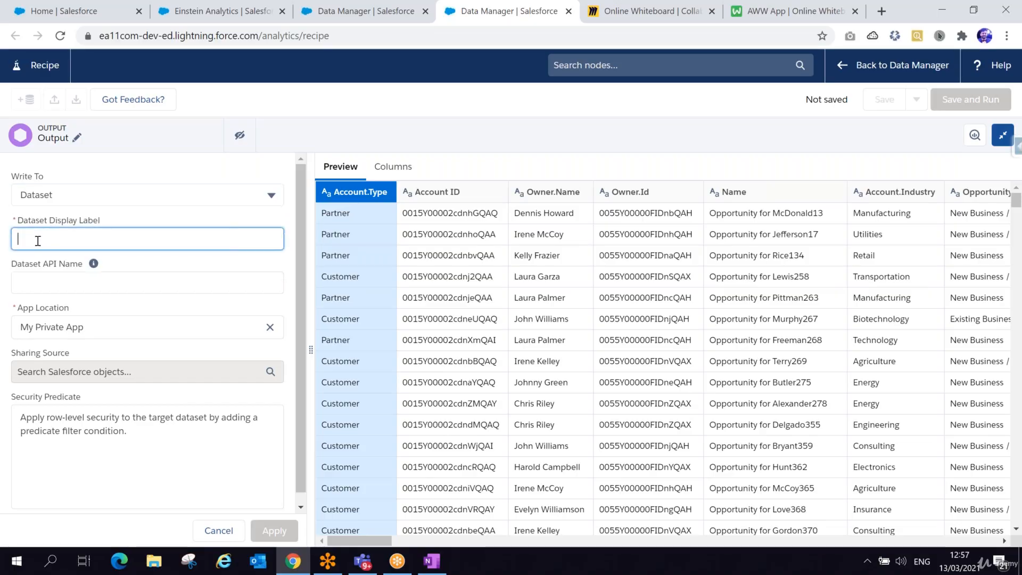
type("R")
key("BackSpace")
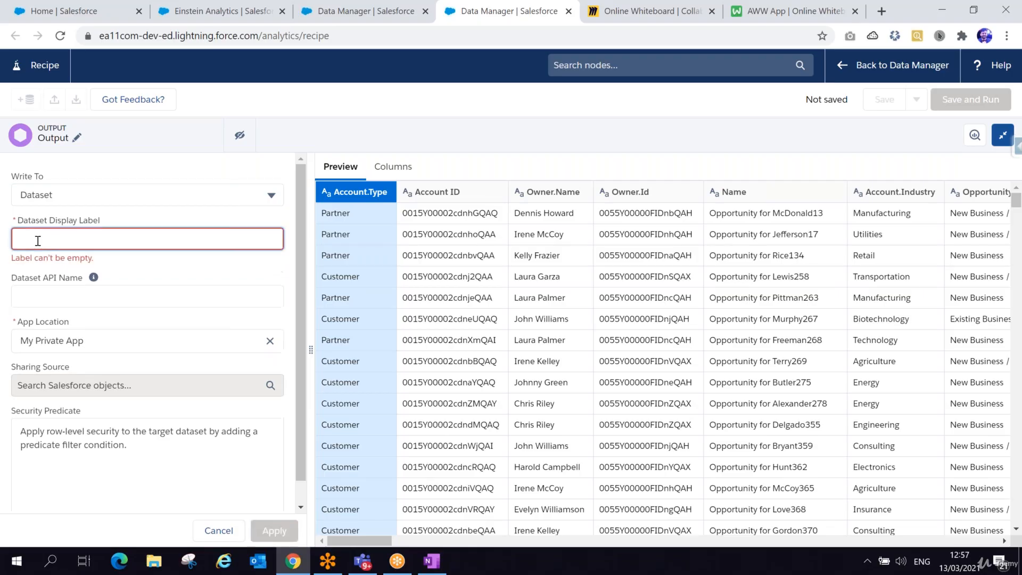
type("Receipe_")
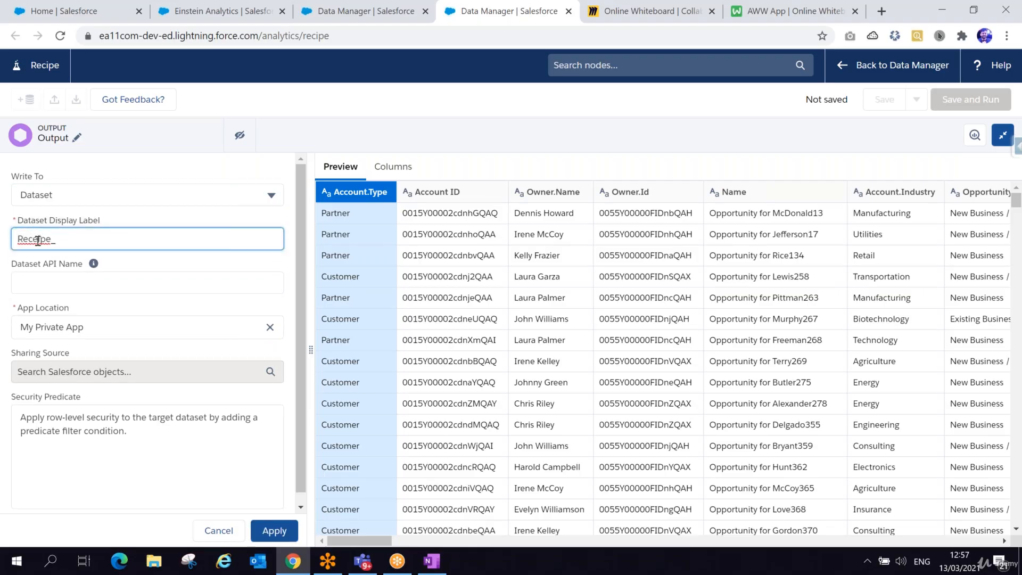
type("regOpp")
left_click(59, 287)
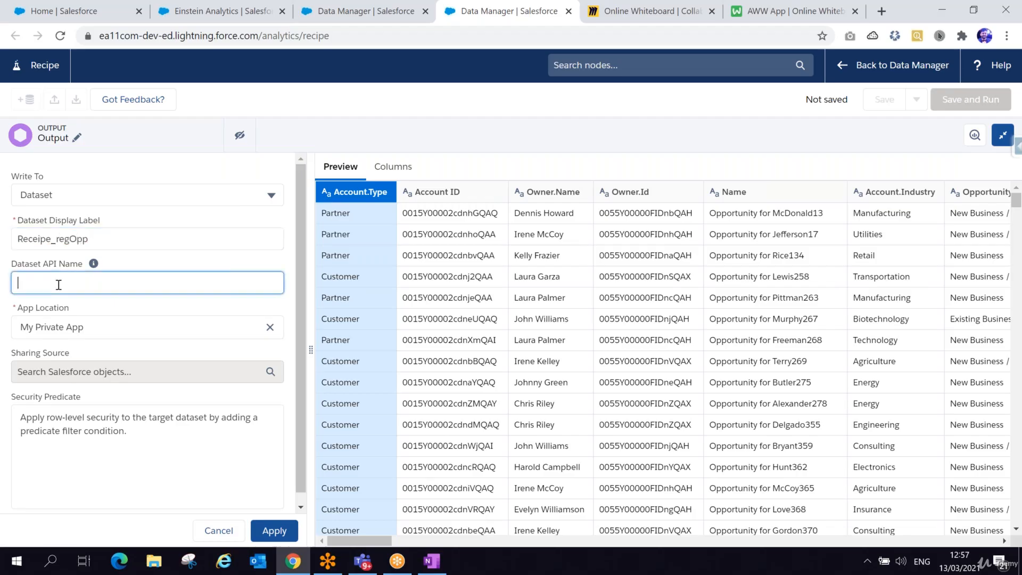
left_click(89, 324)
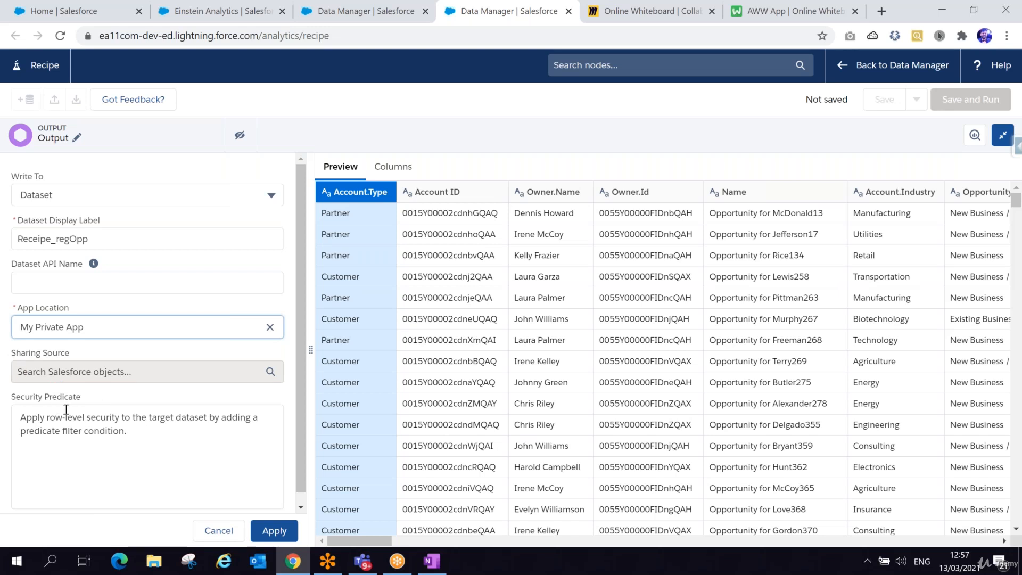
left_click(272, 531)
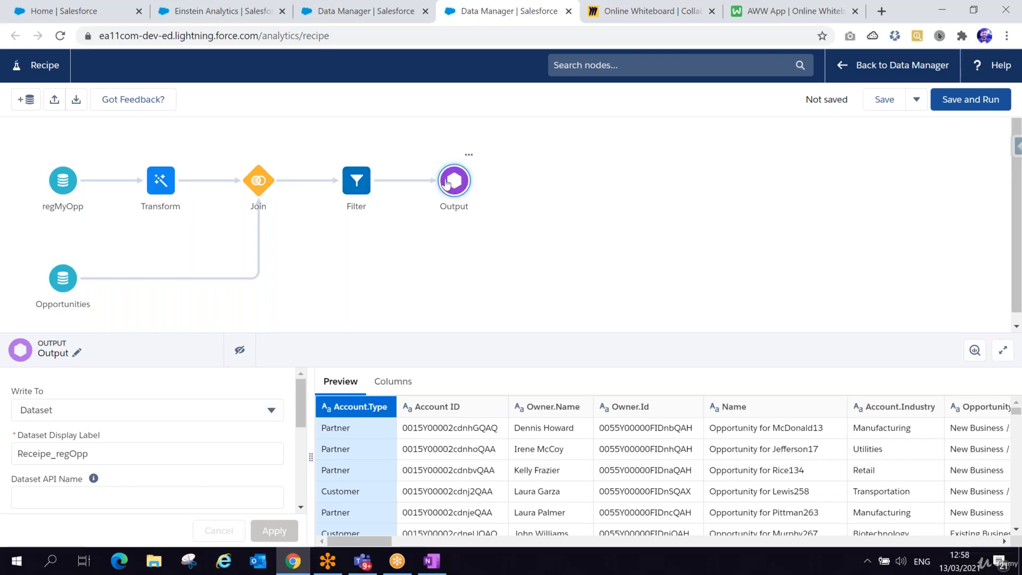
Save the recipe under the name Rec_ClosedOpp, run it, and dismiss the run notification.
left_click(898, 98)
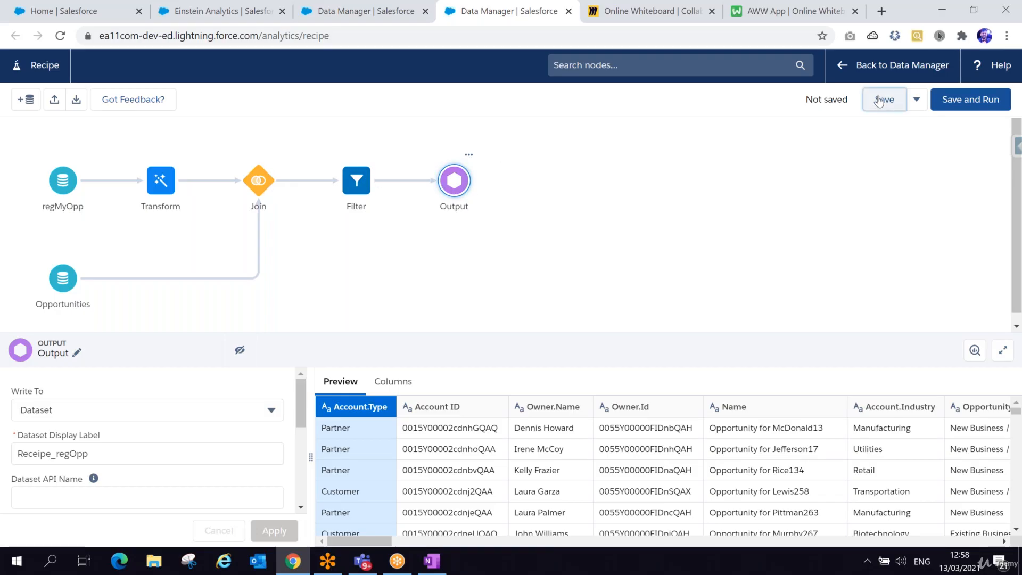
left_click(559, 299)
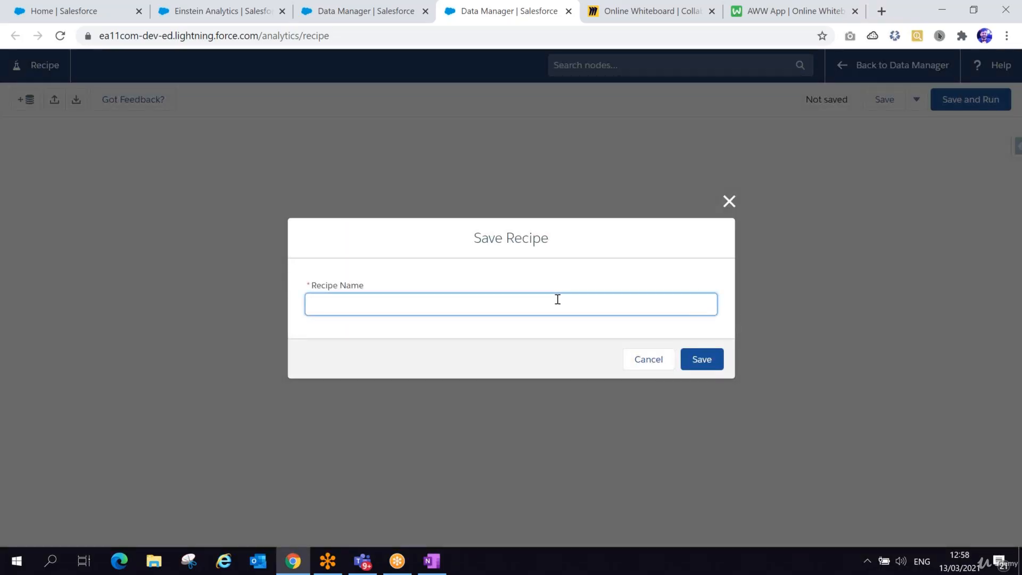
type("Receip")
type("_ClosedOpp")
left_click(703, 356)
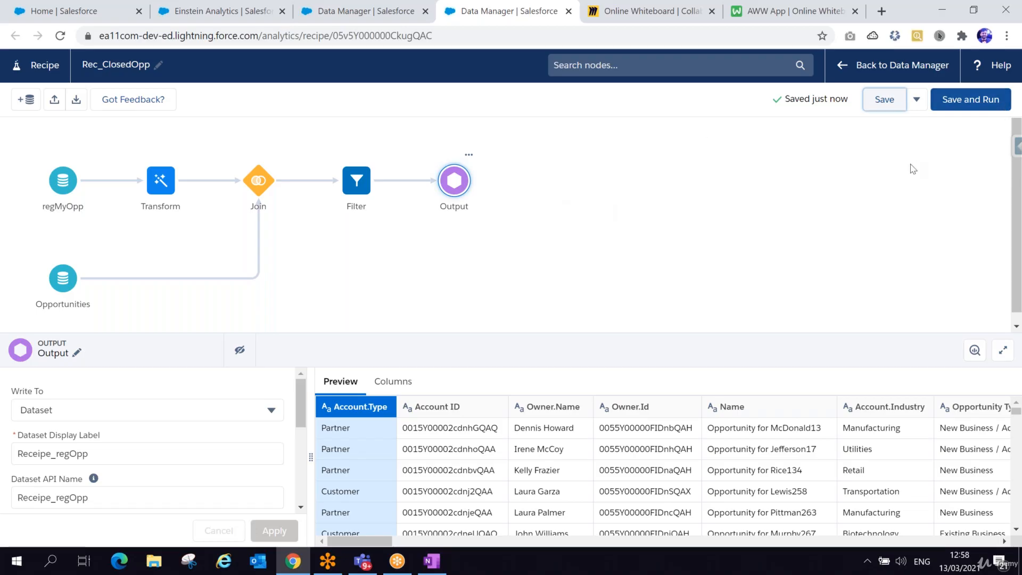
left_click(964, 101)
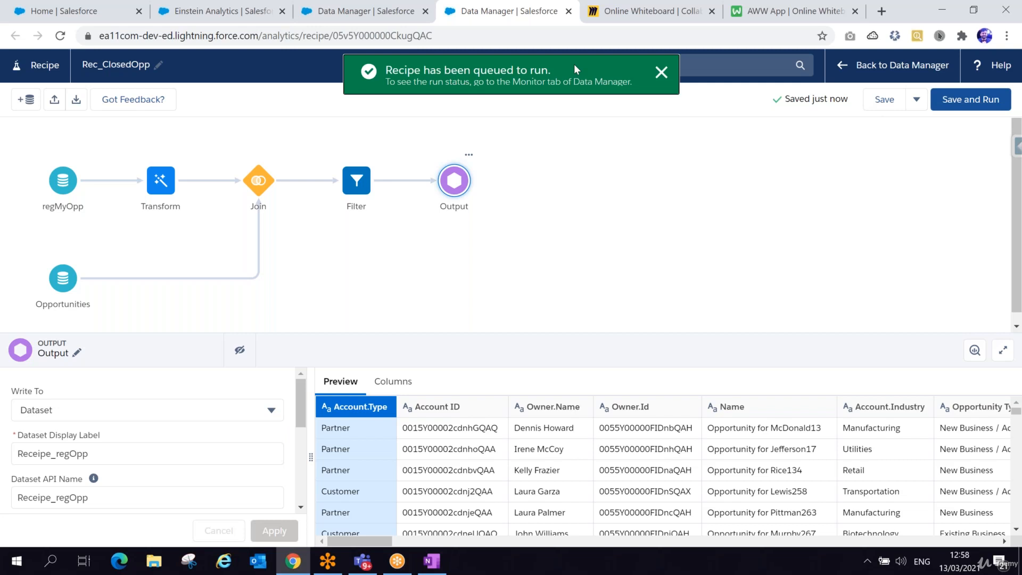
left_click(658, 69)
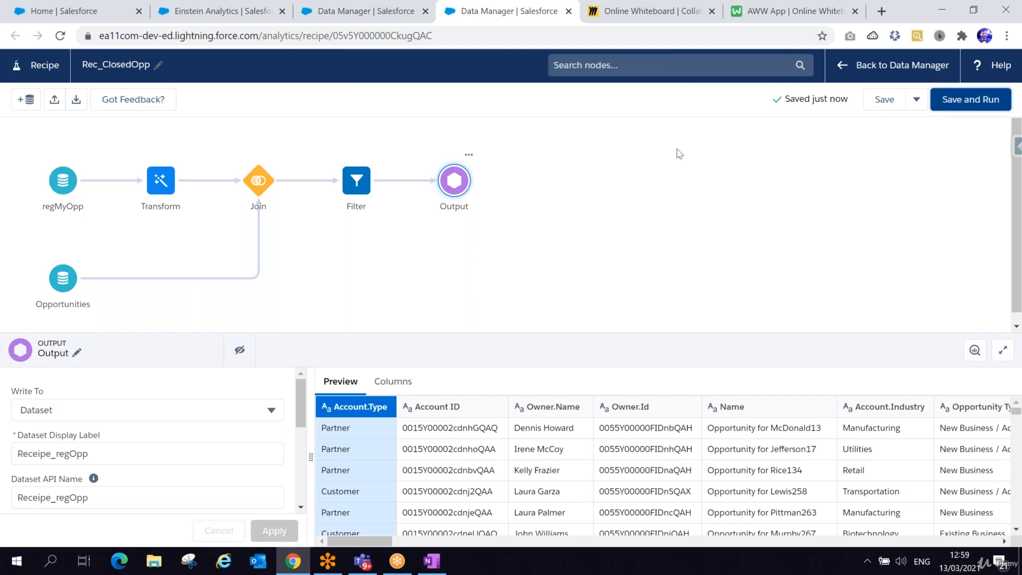